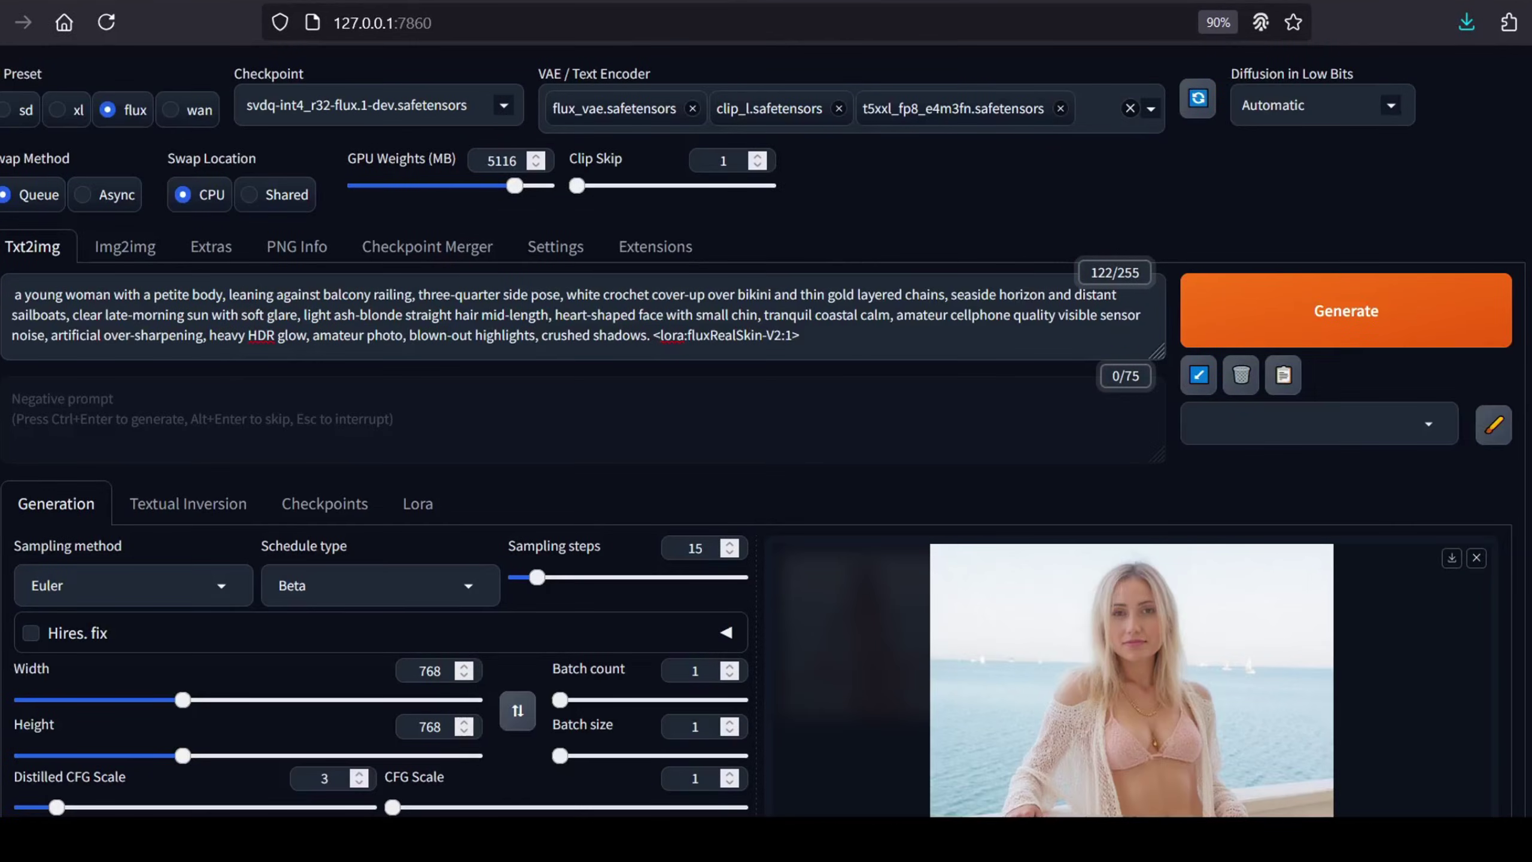
Scroll down to the generated seaside image of the woman at the balcony railing
scroll(765, 432, "down", 3)
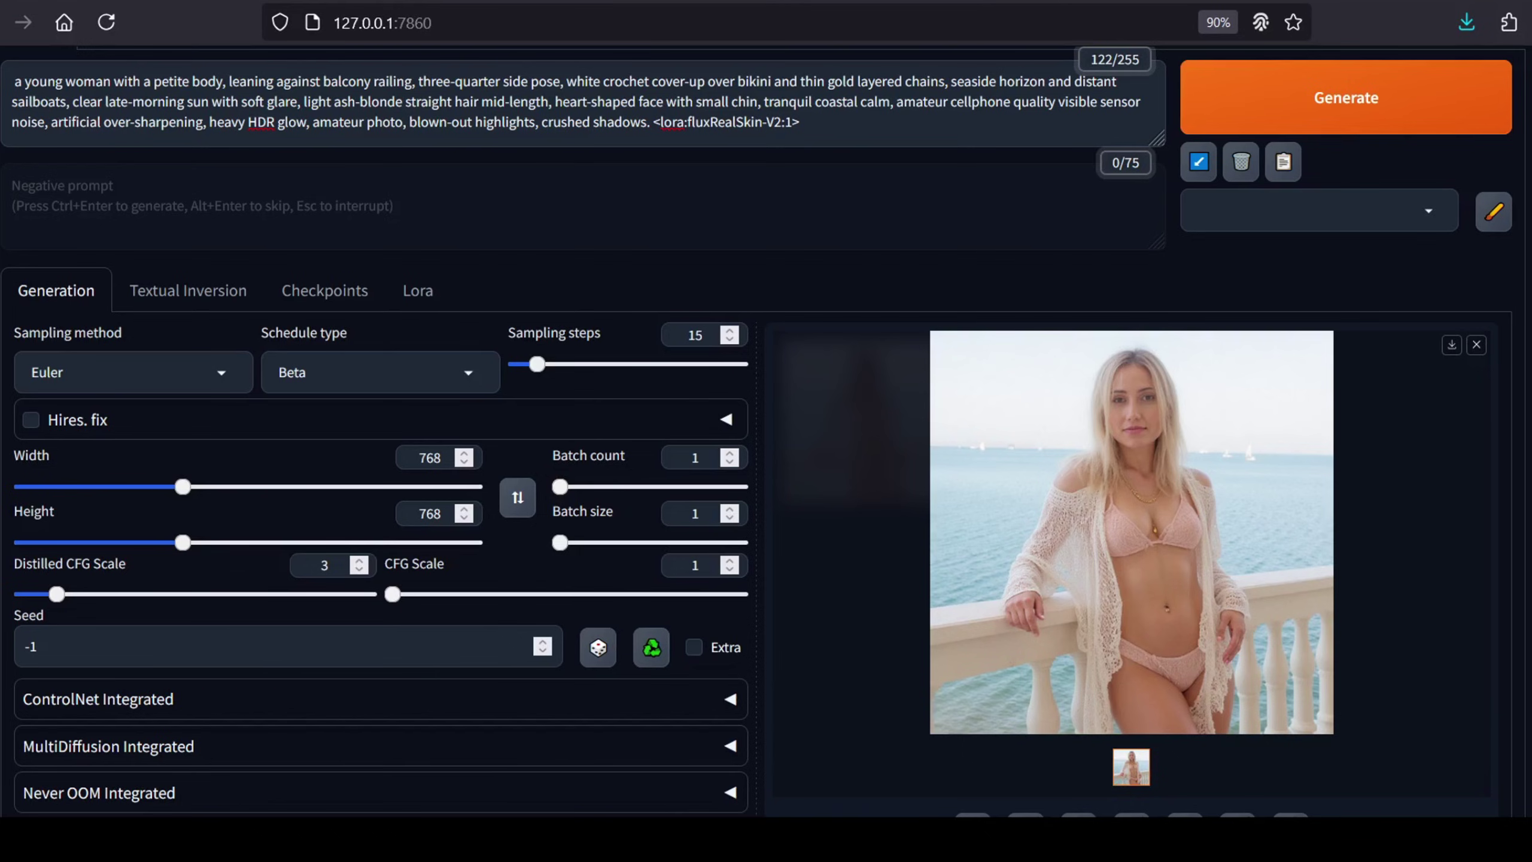
scroll(766, 432, "down", 2)
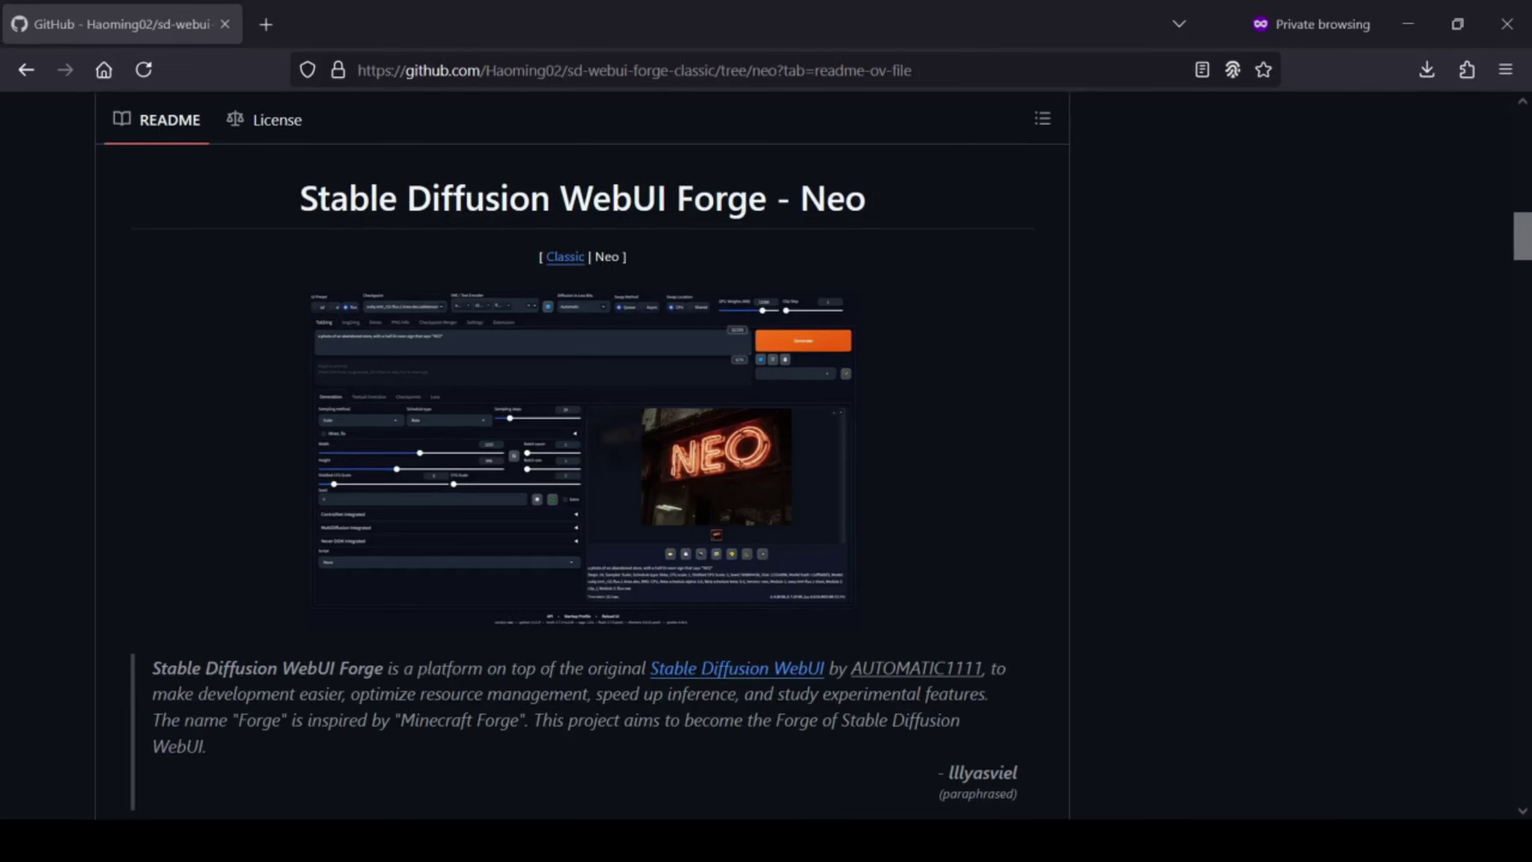
scroll(582, 452, "down", 10)
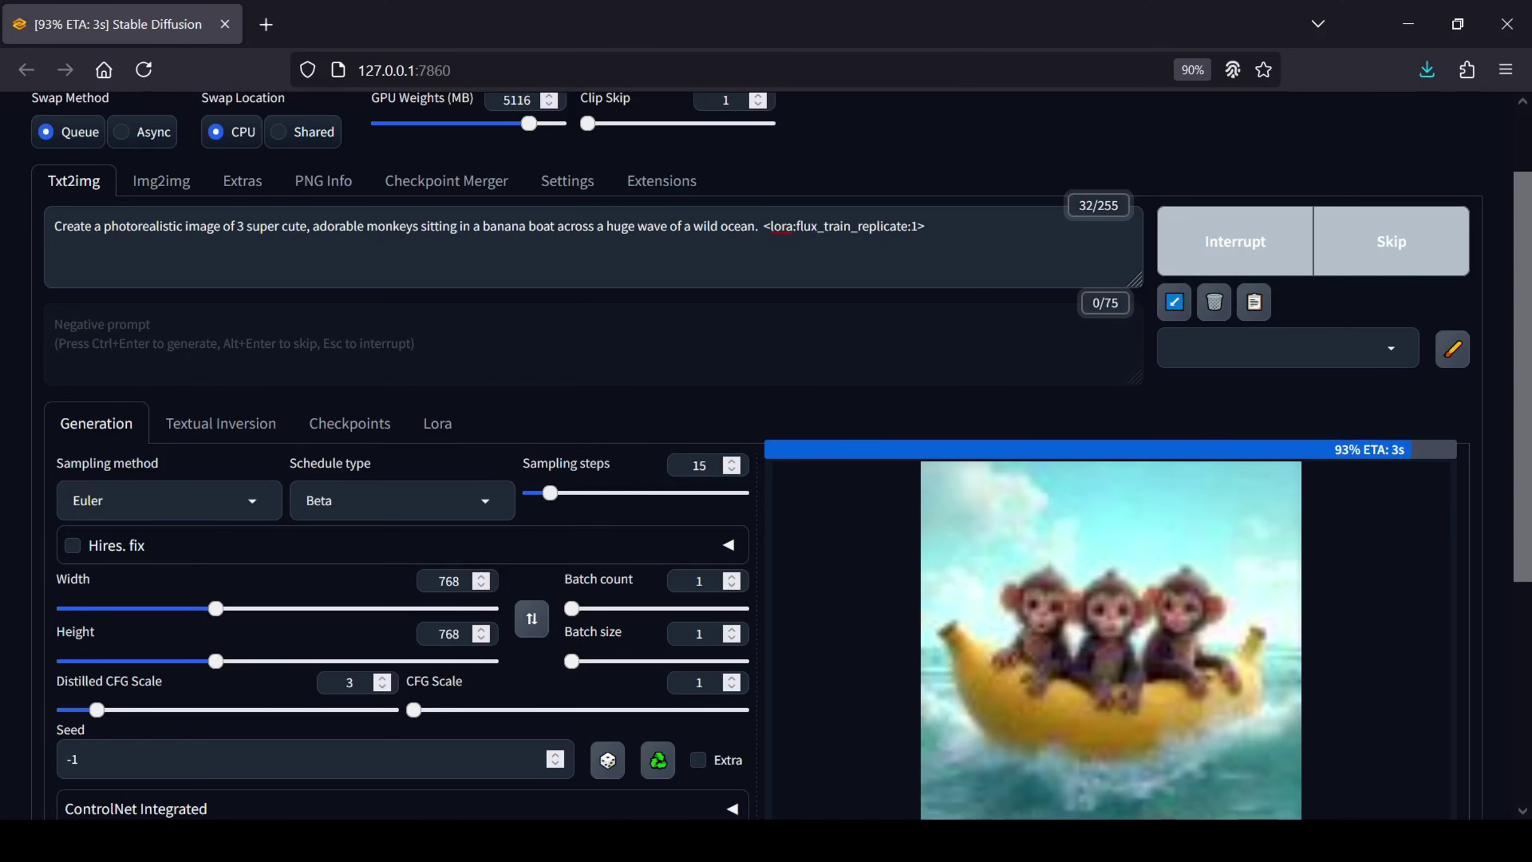
View the three-monkeys banana boat image full screen, close it, and return to the top
scroll(1493, 477, "down", 3)
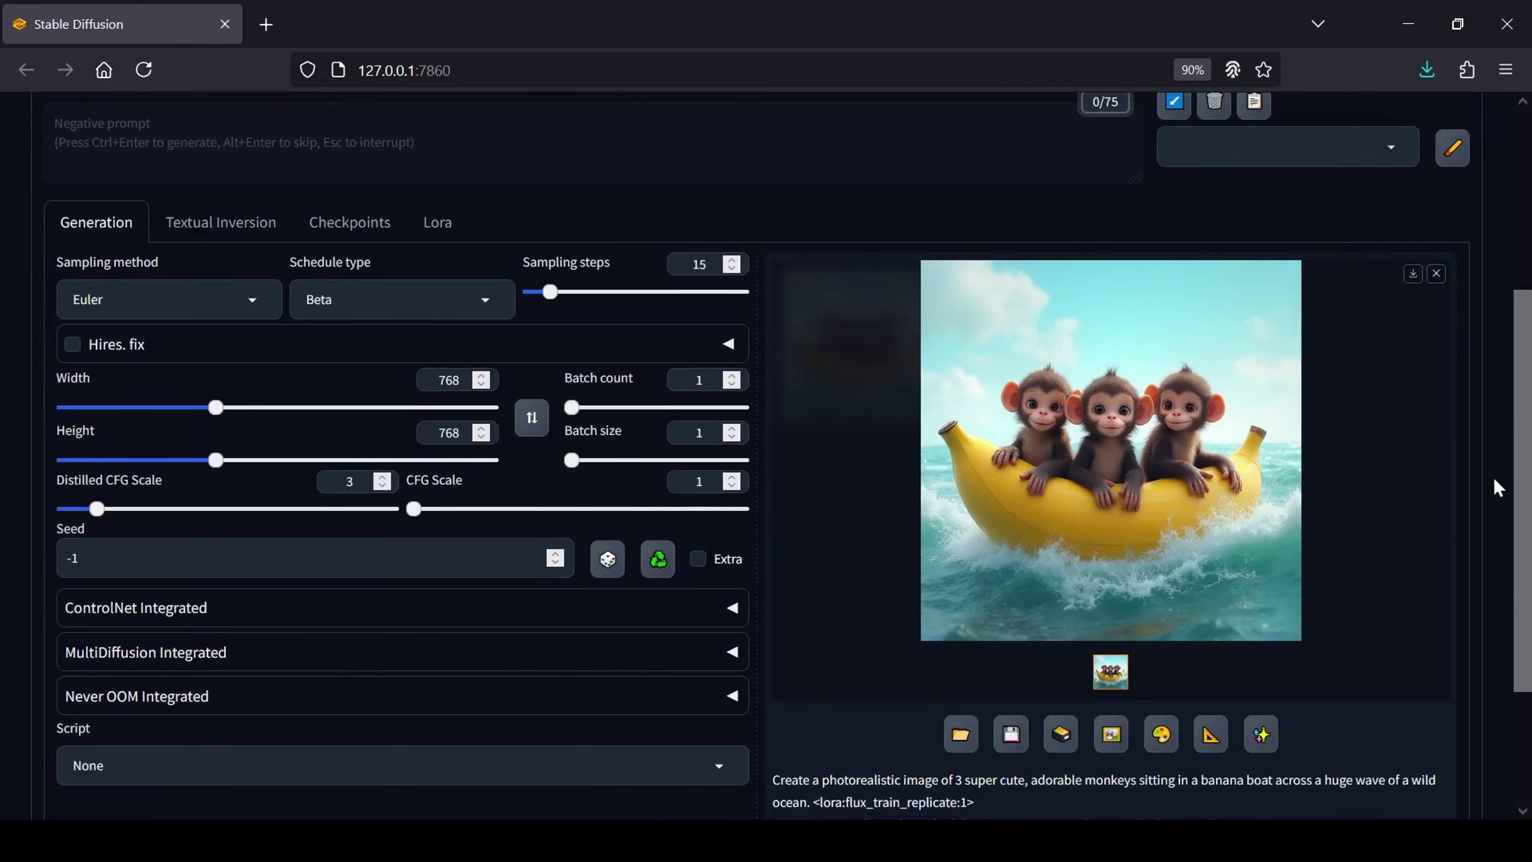
left_click(1247, 532)
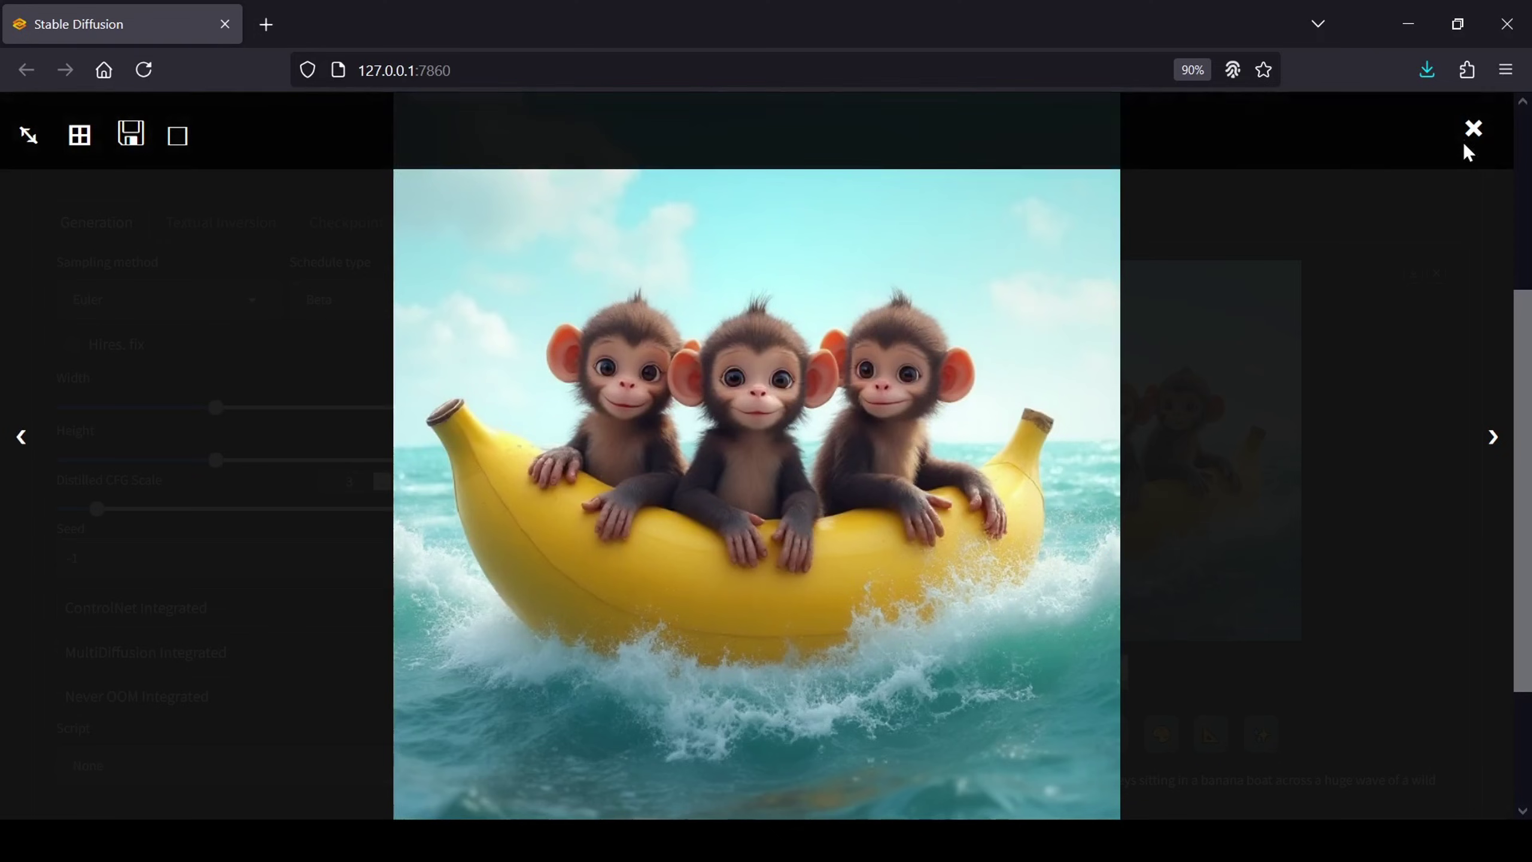
left_click(1471, 134)
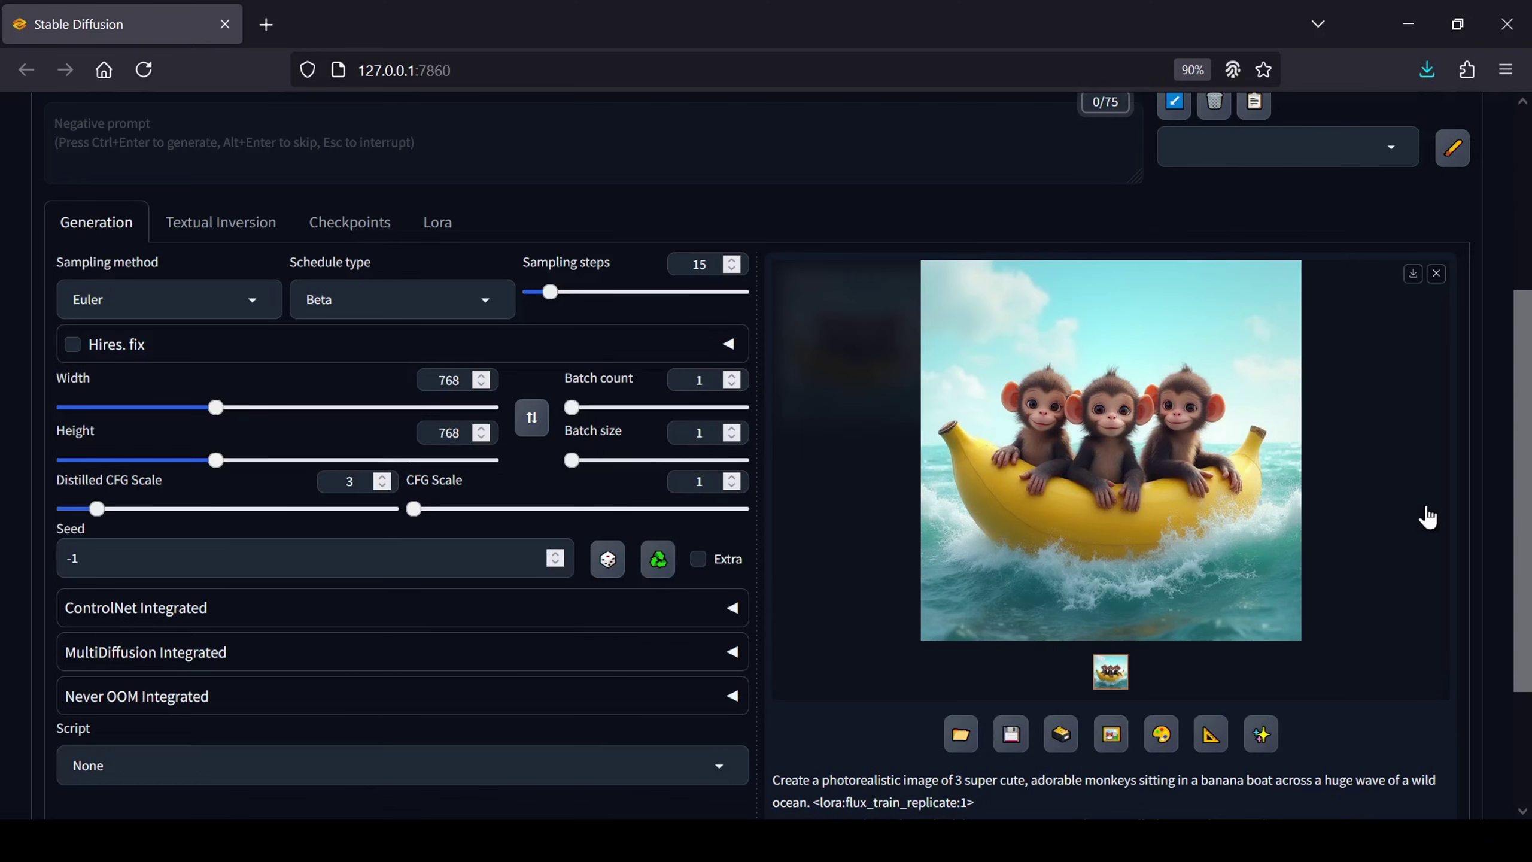
scroll(1447, 550, "up", 3)
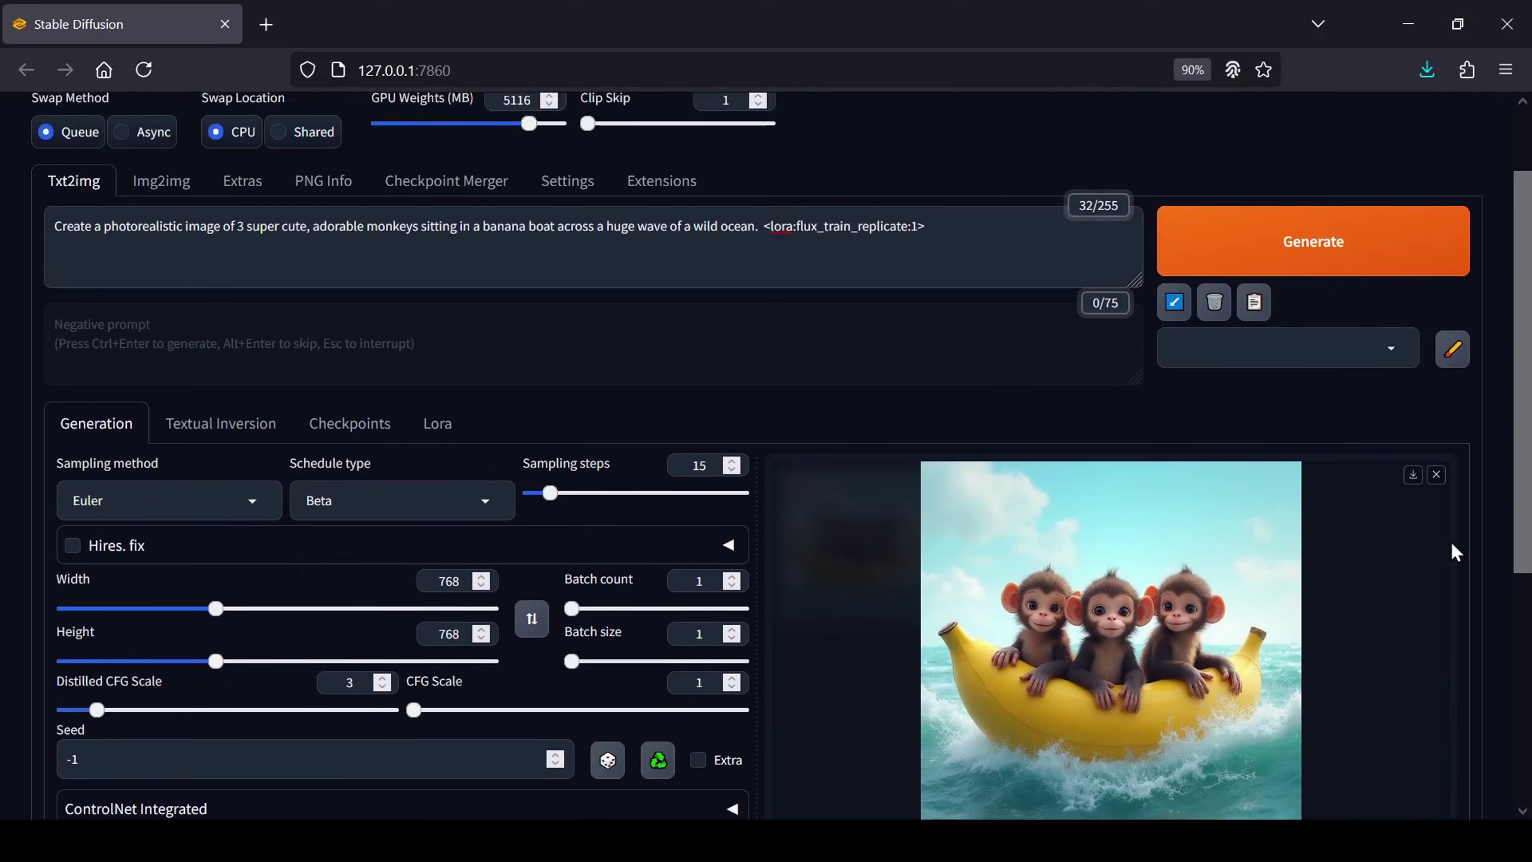
scroll(1441, 603, "up", 2)
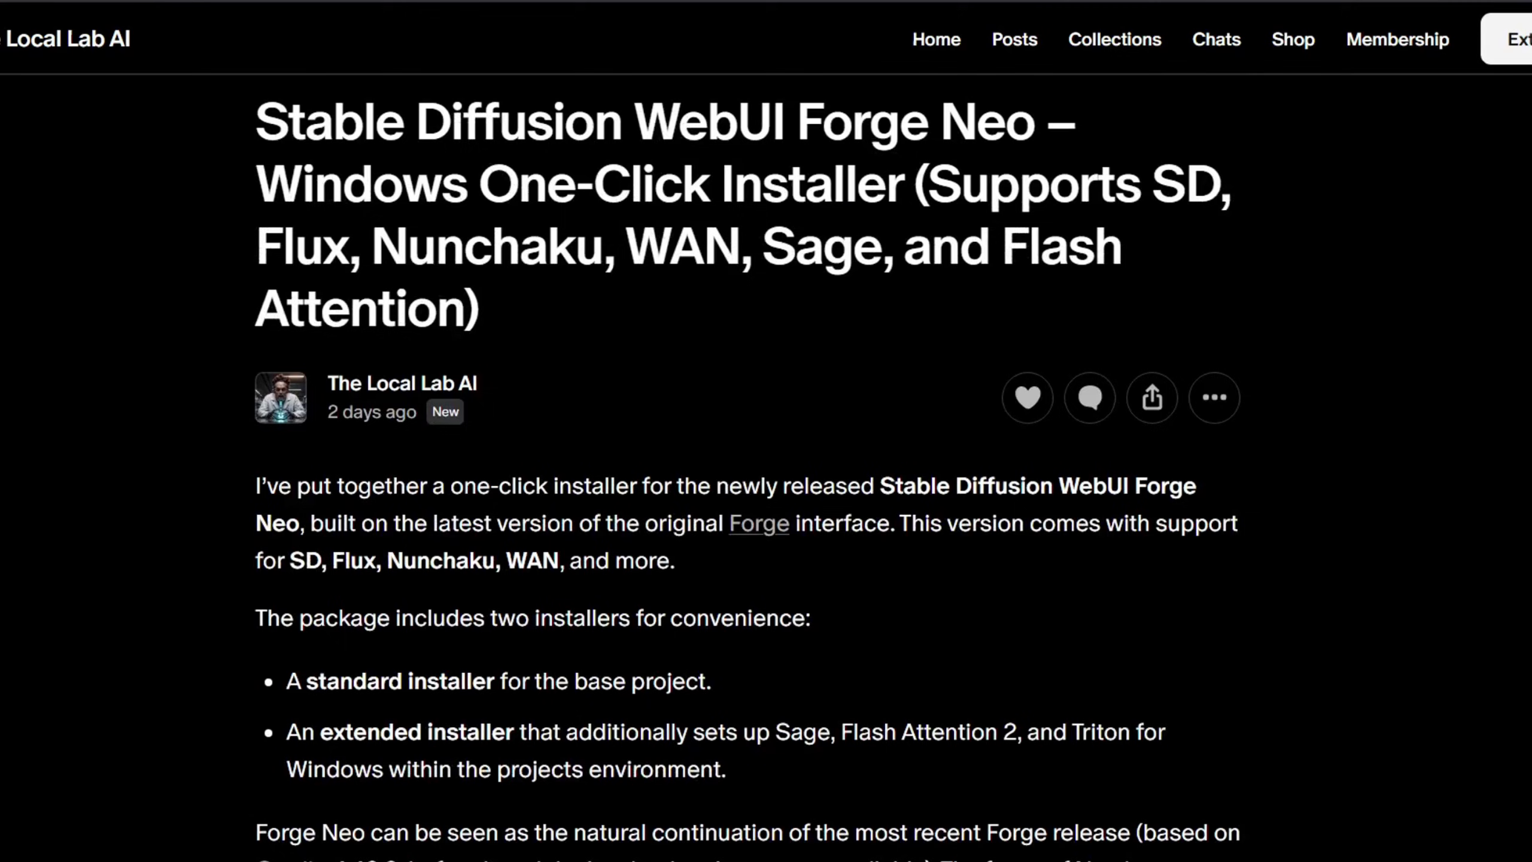
scroll(748, 465, "up", 8)
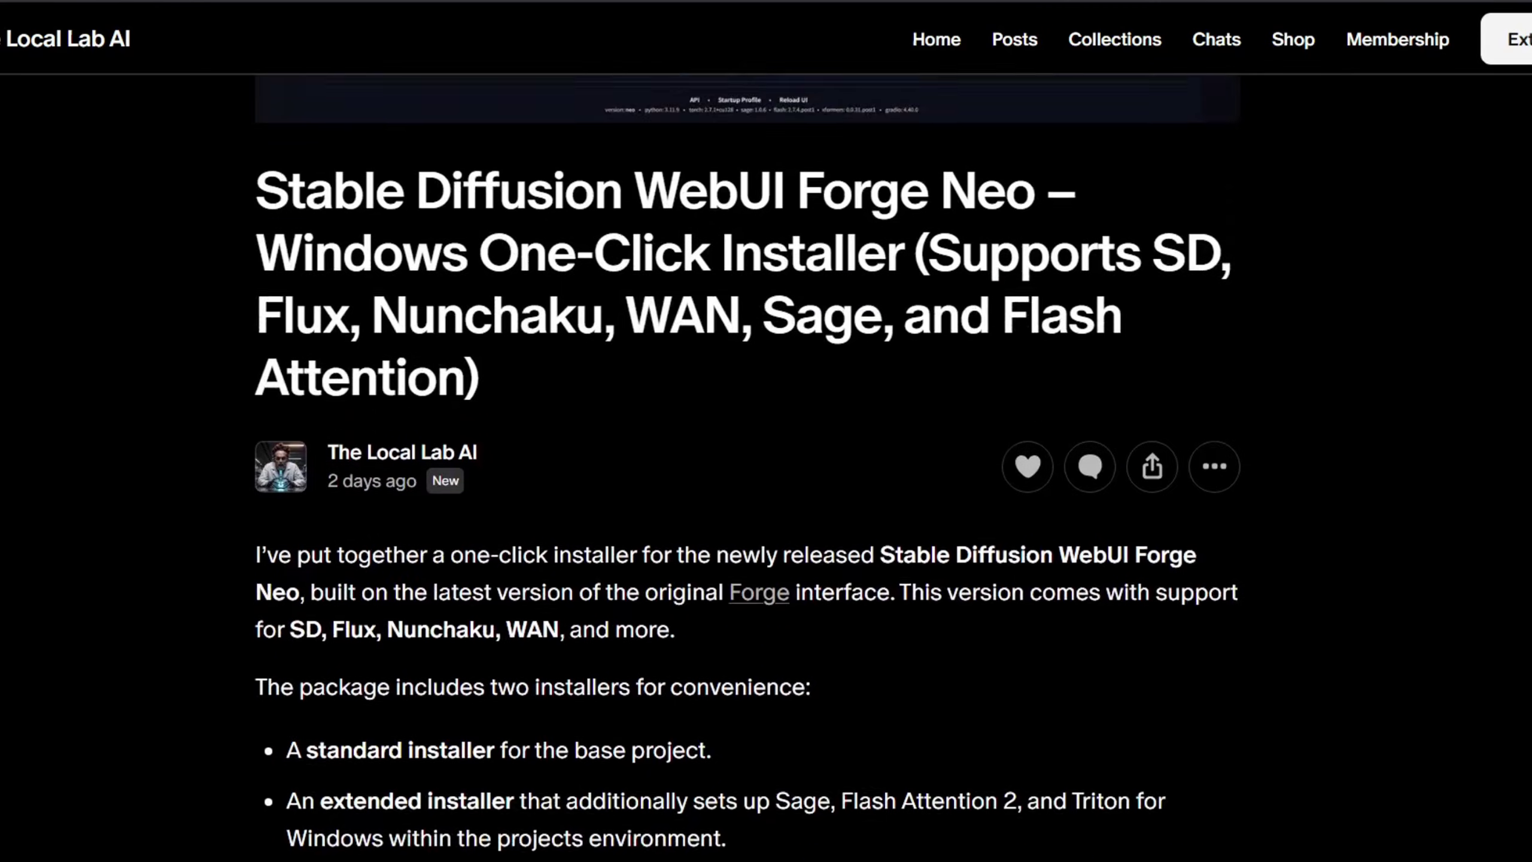
scroll(748, 465, "up", 1)
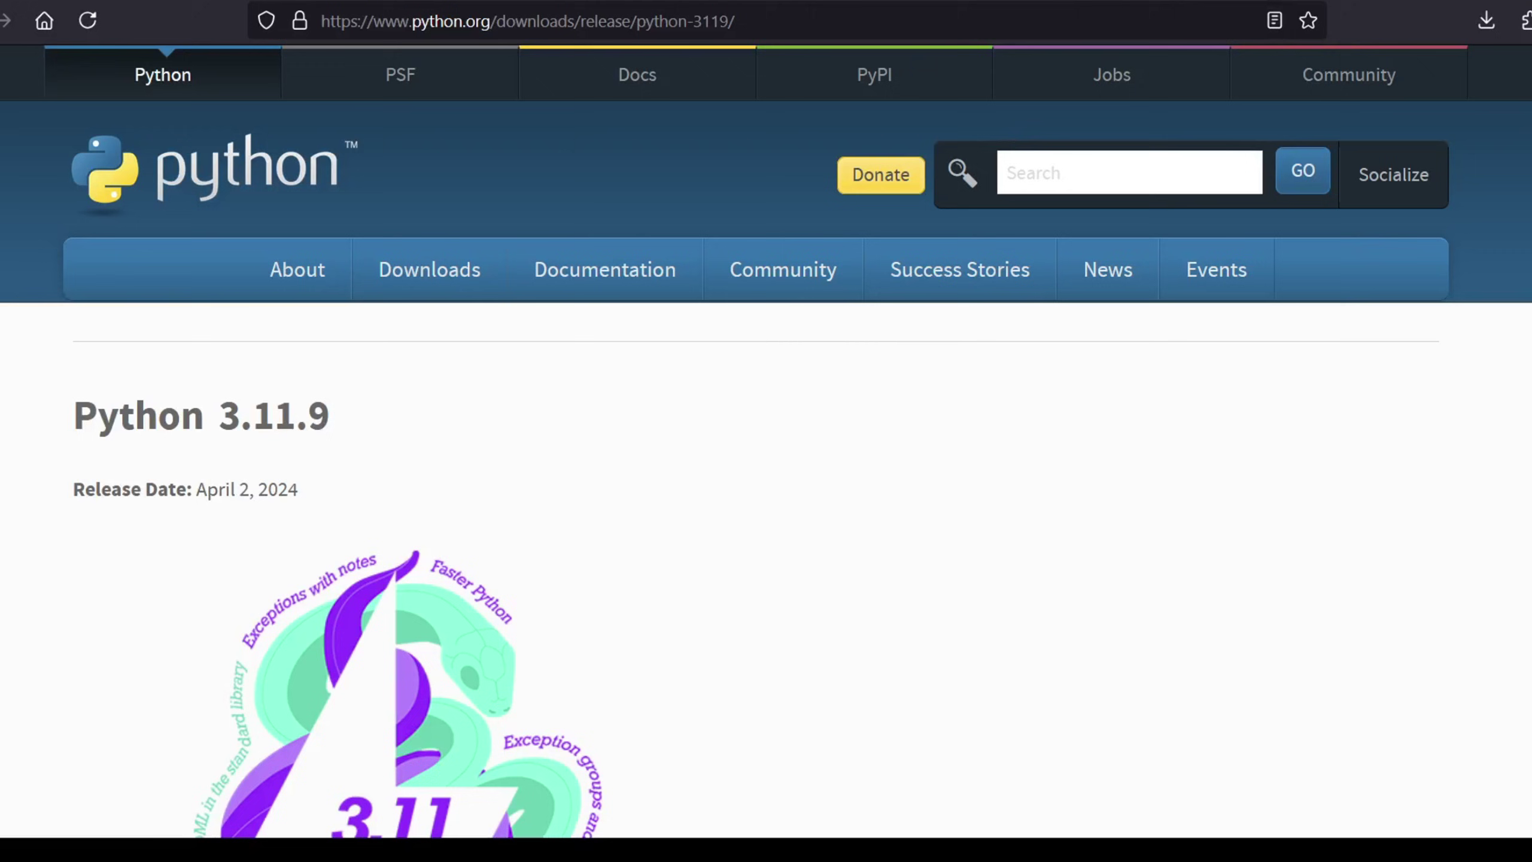
Scroll the Python 3.11.9 release page down to its Files download table
scroll(766, 440, "down", 10)
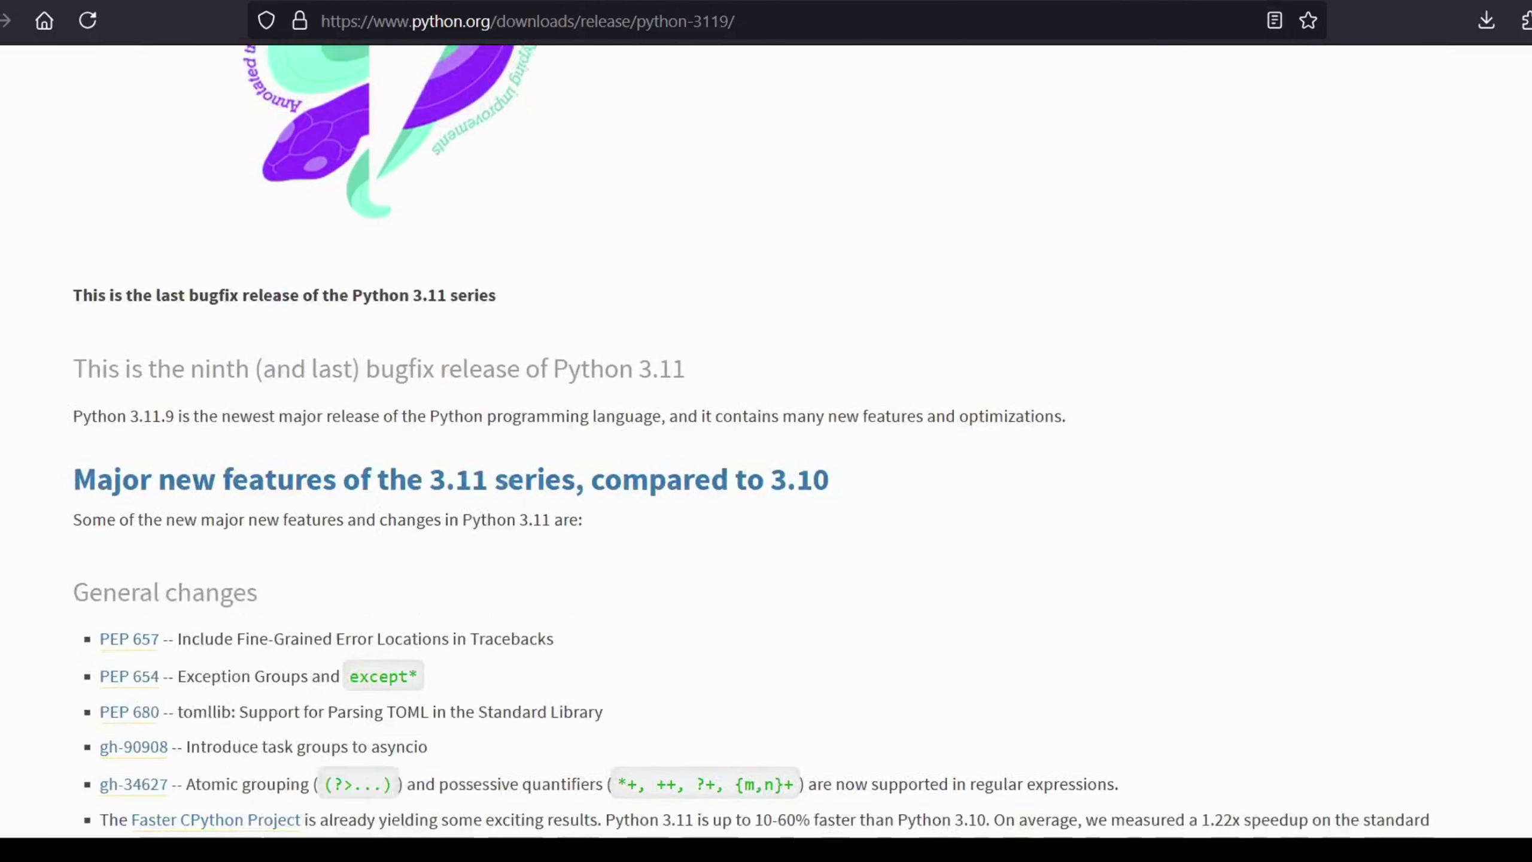
scroll(766, 440, "down", 15)
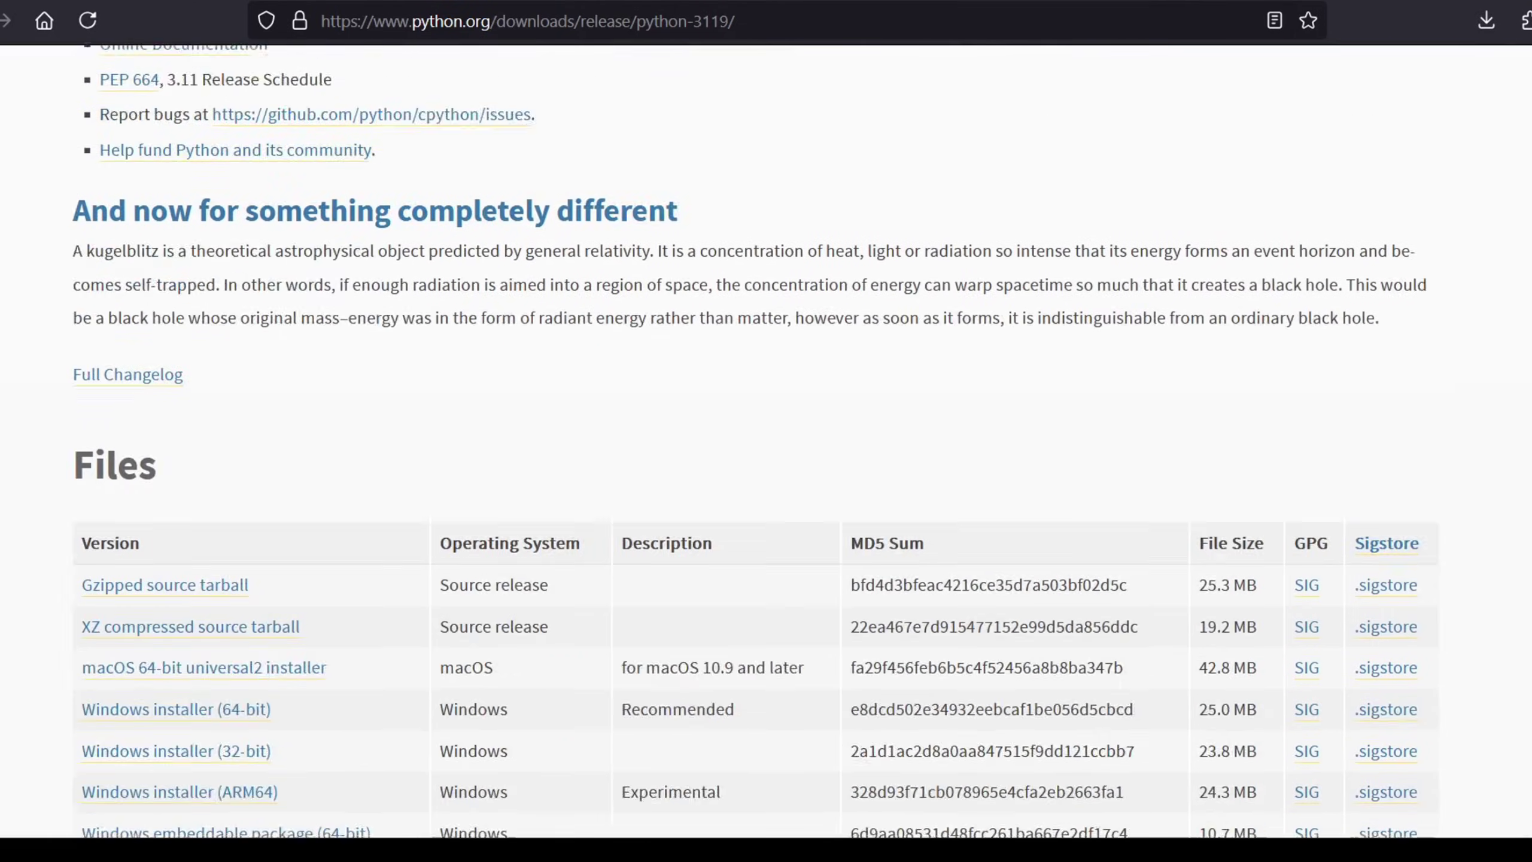
scroll(766, 441, "down", 4)
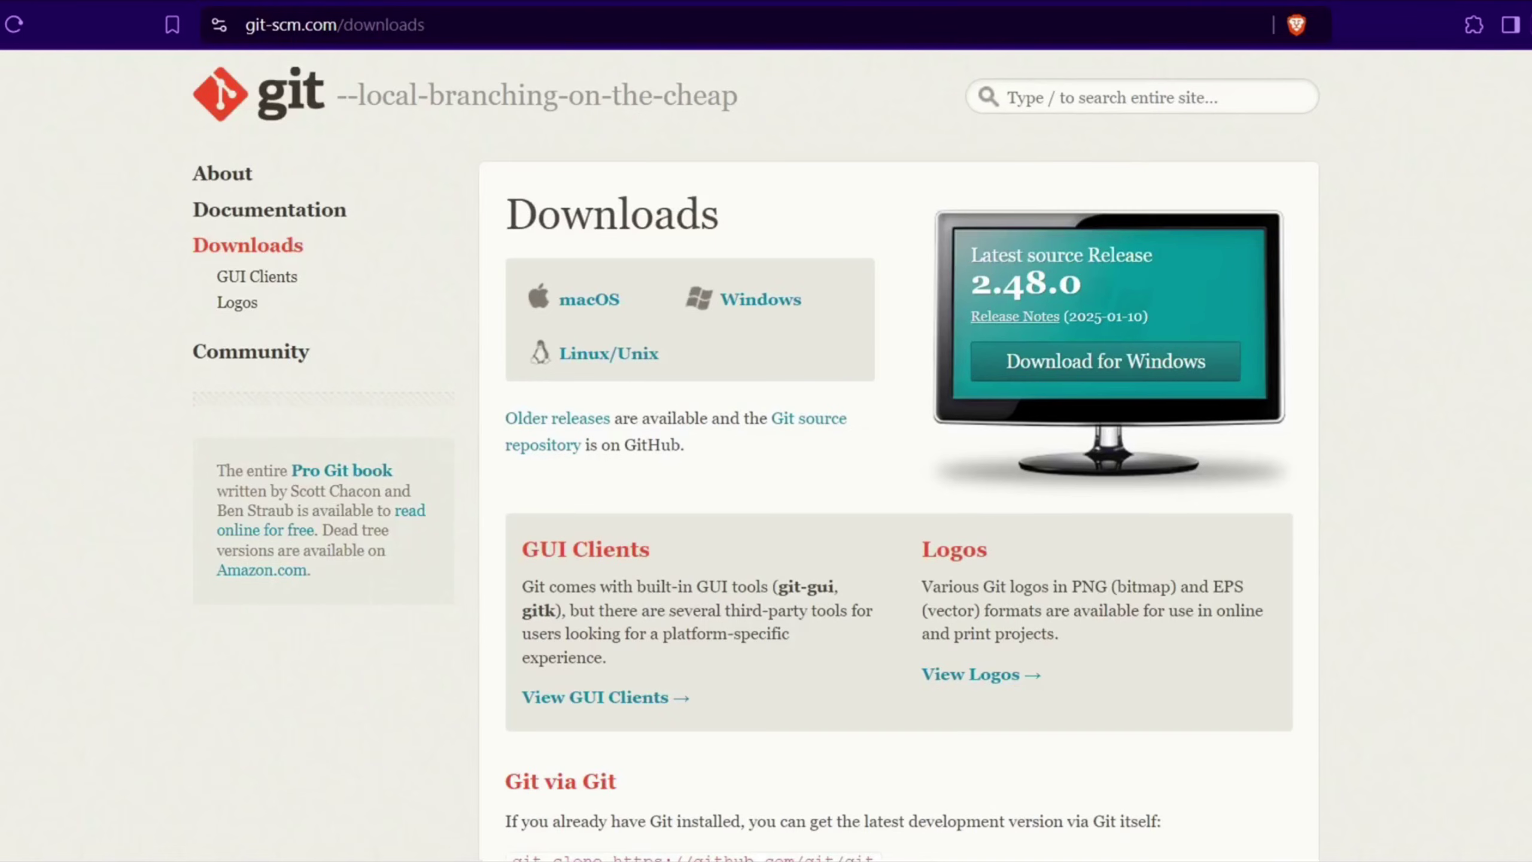
scroll(766, 456, "down", 1)
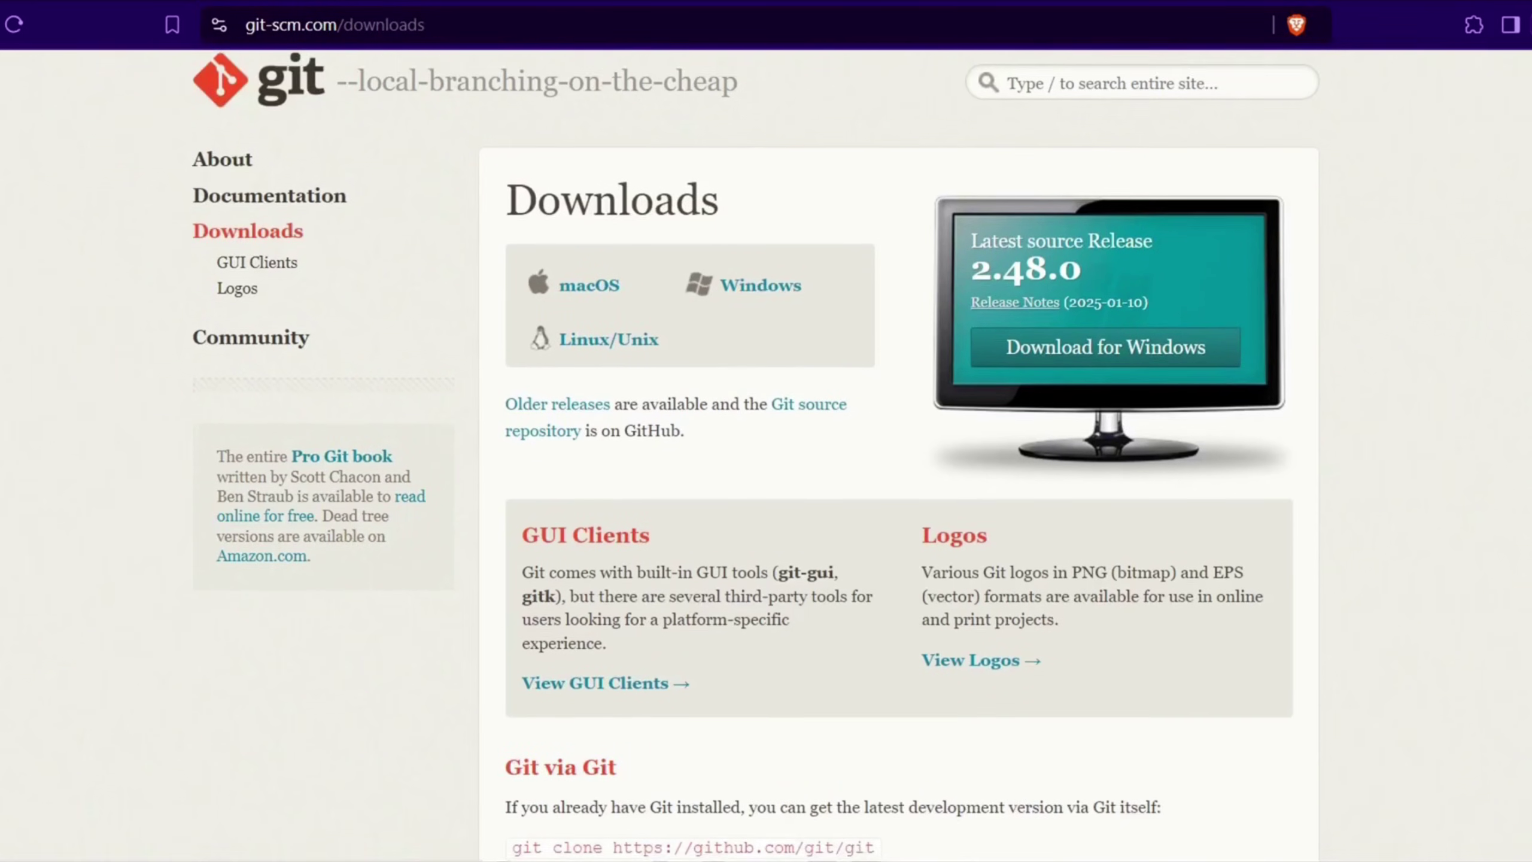
scroll(766, 456, "down", 1)
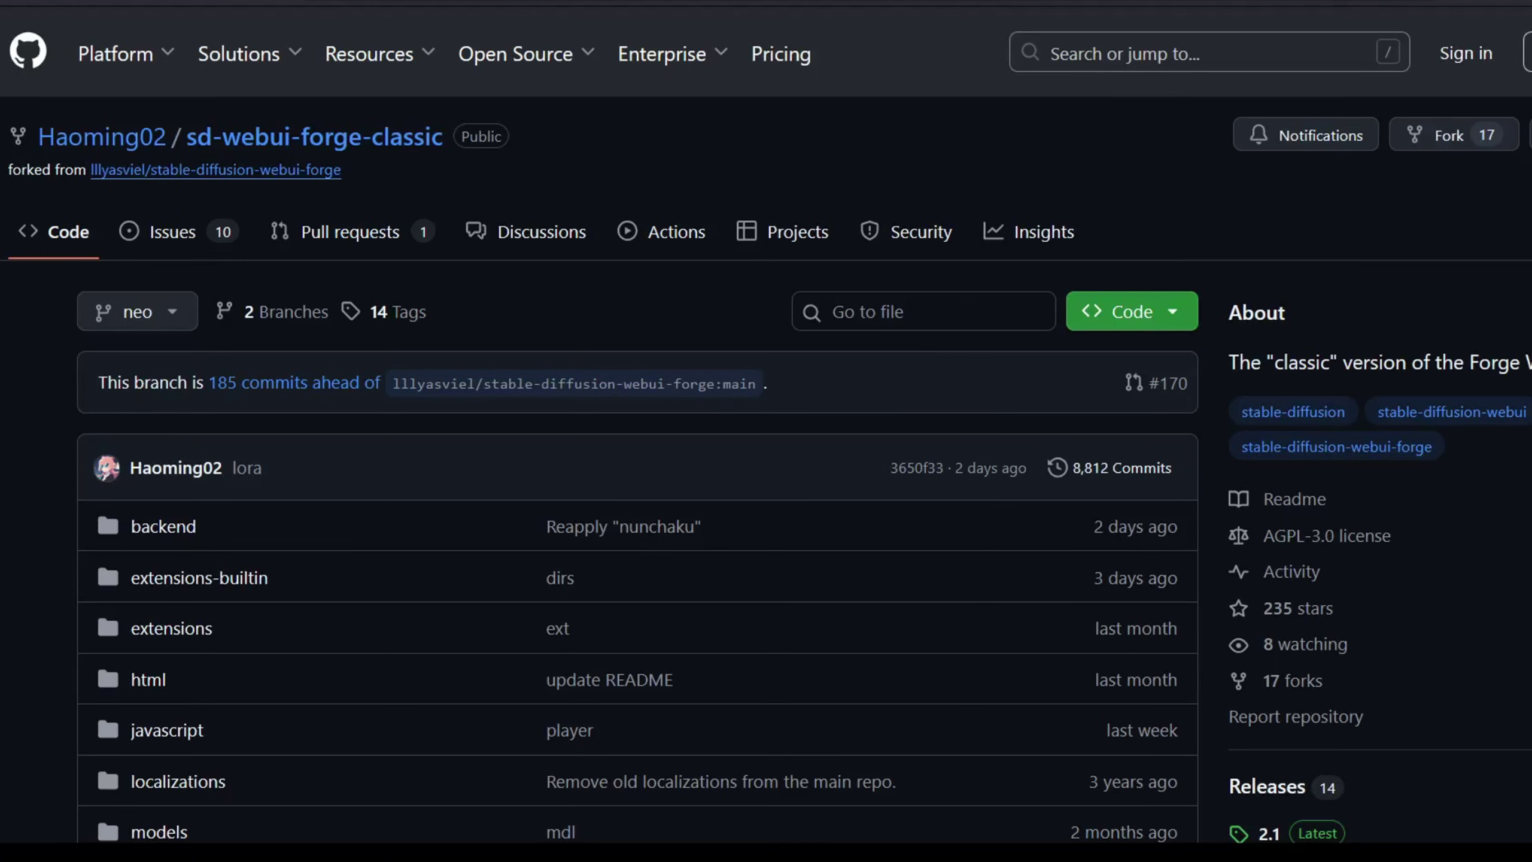
Copy the git clone command from the README's Standard Method install instructions
scroll(766, 483, "down", 15)
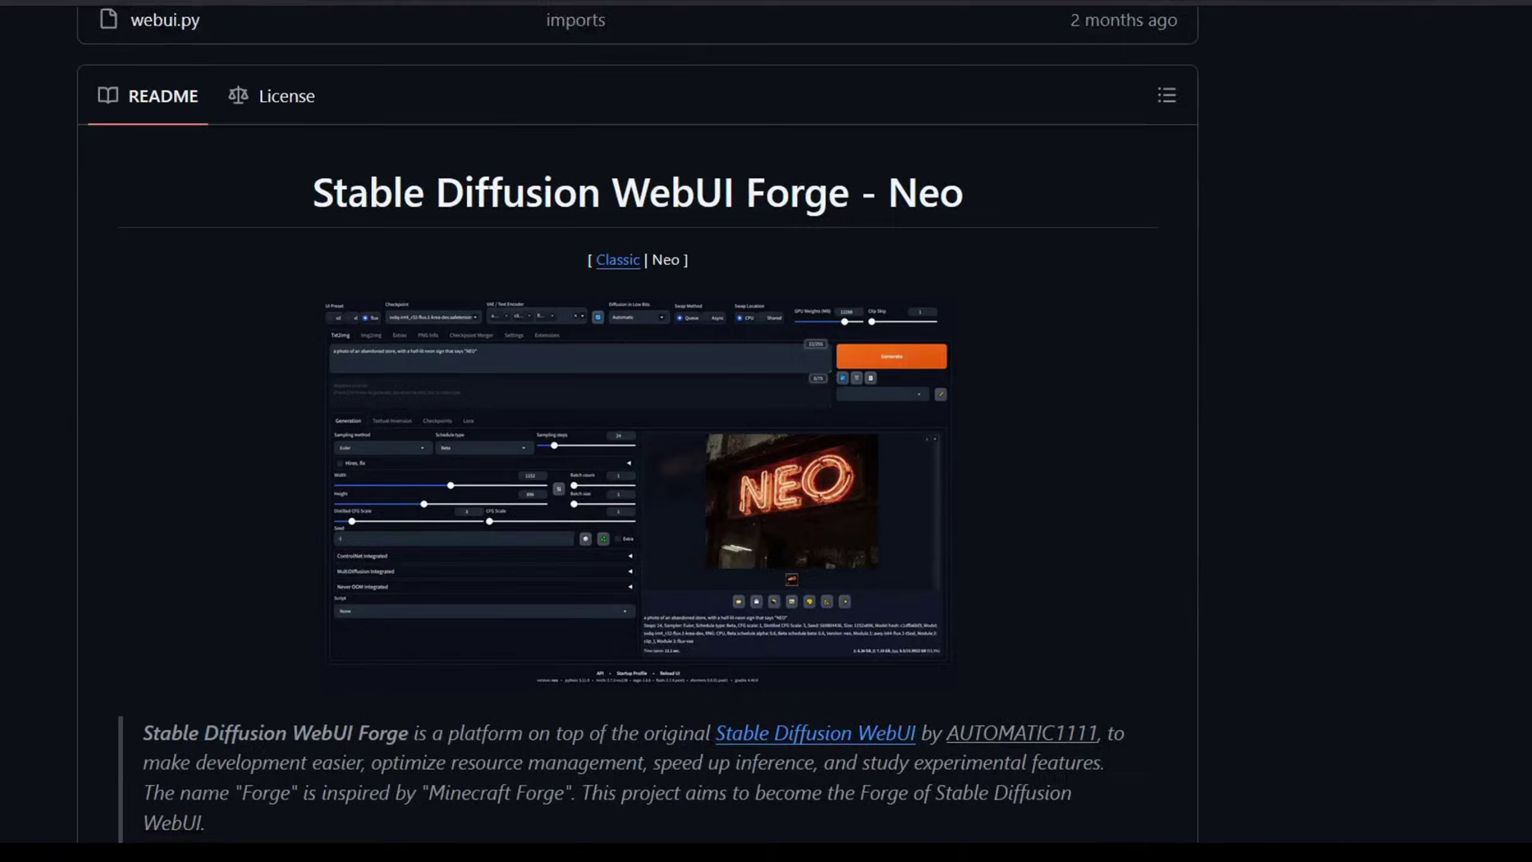
scroll(1441, 387, "down", 10)
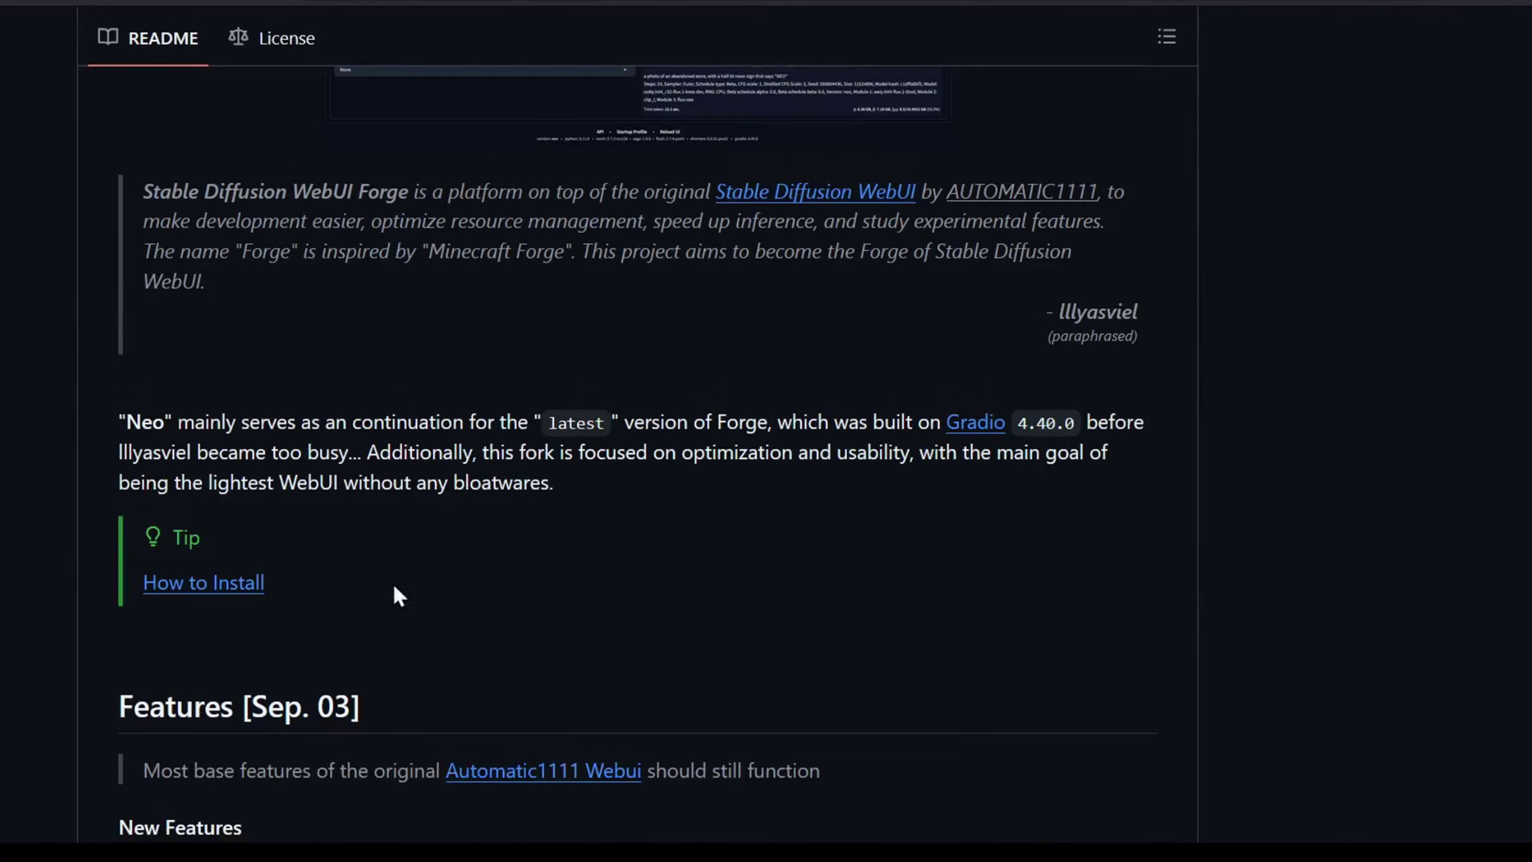
left_click(199, 586)
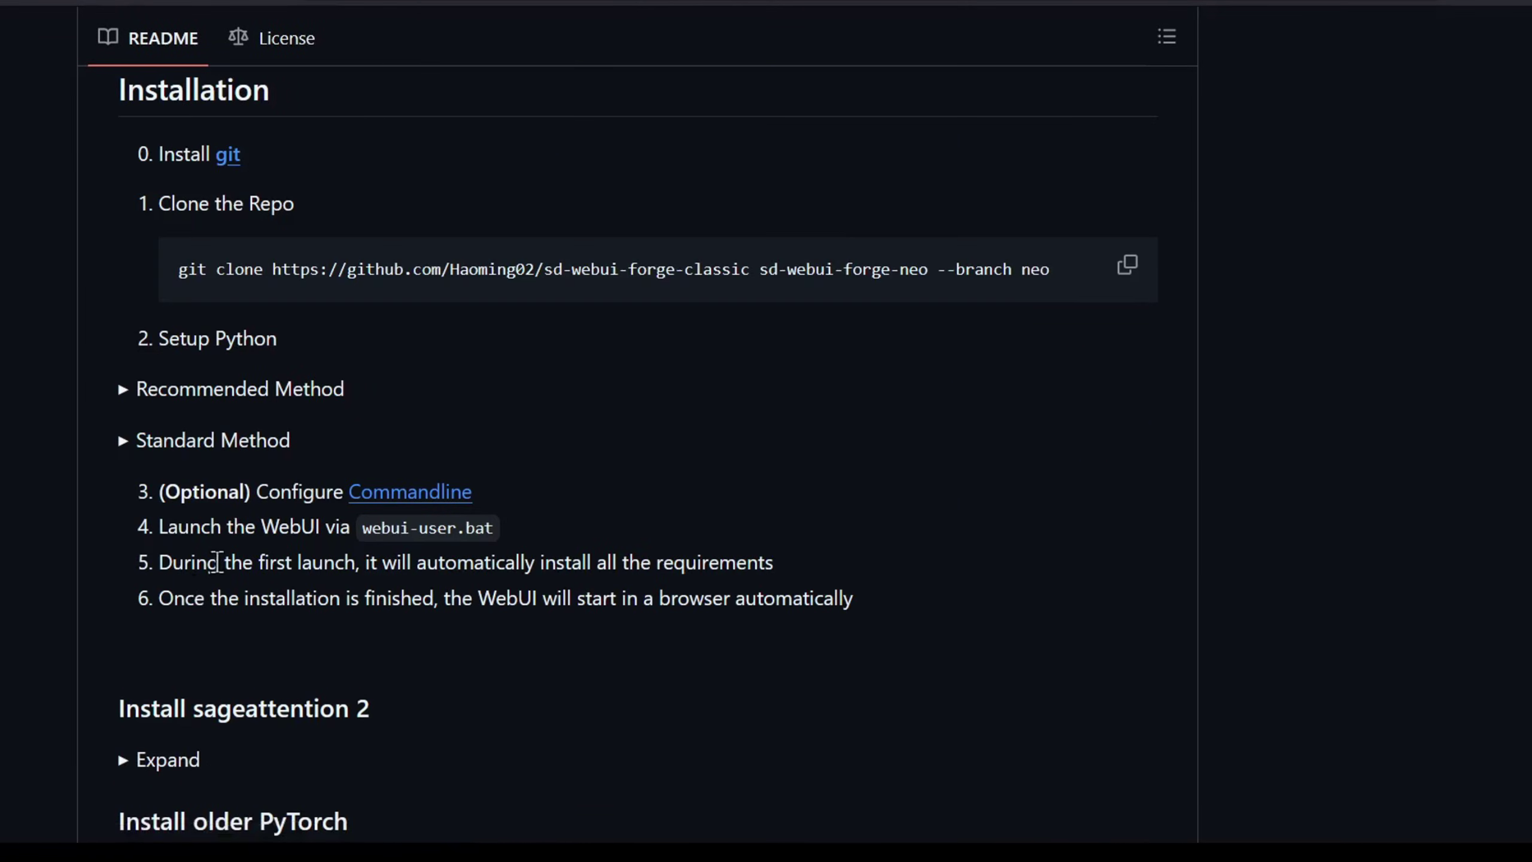
left_click(127, 452)
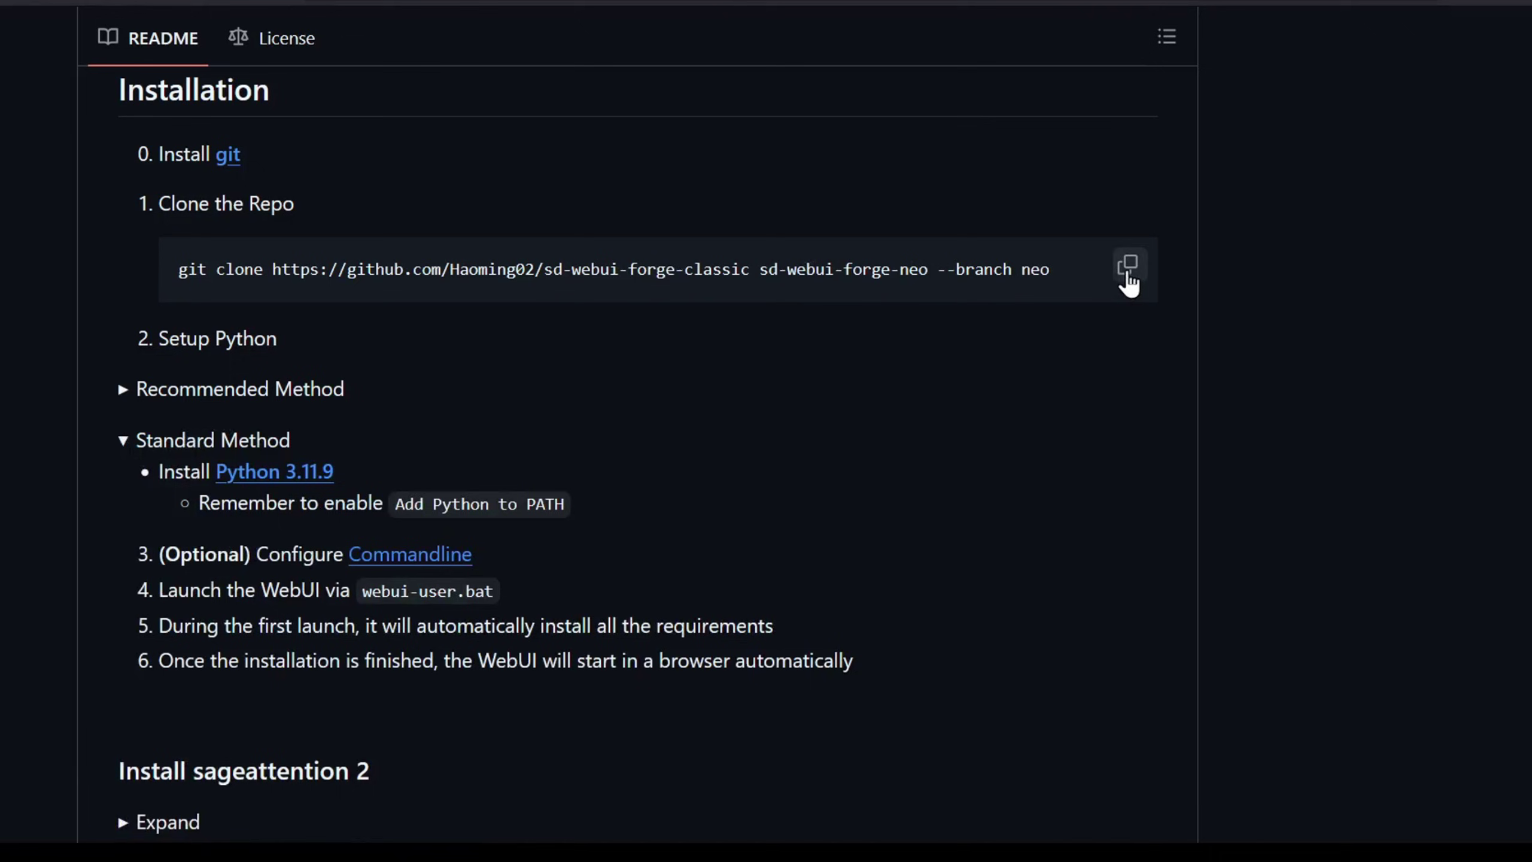
left_click(1127, 275)
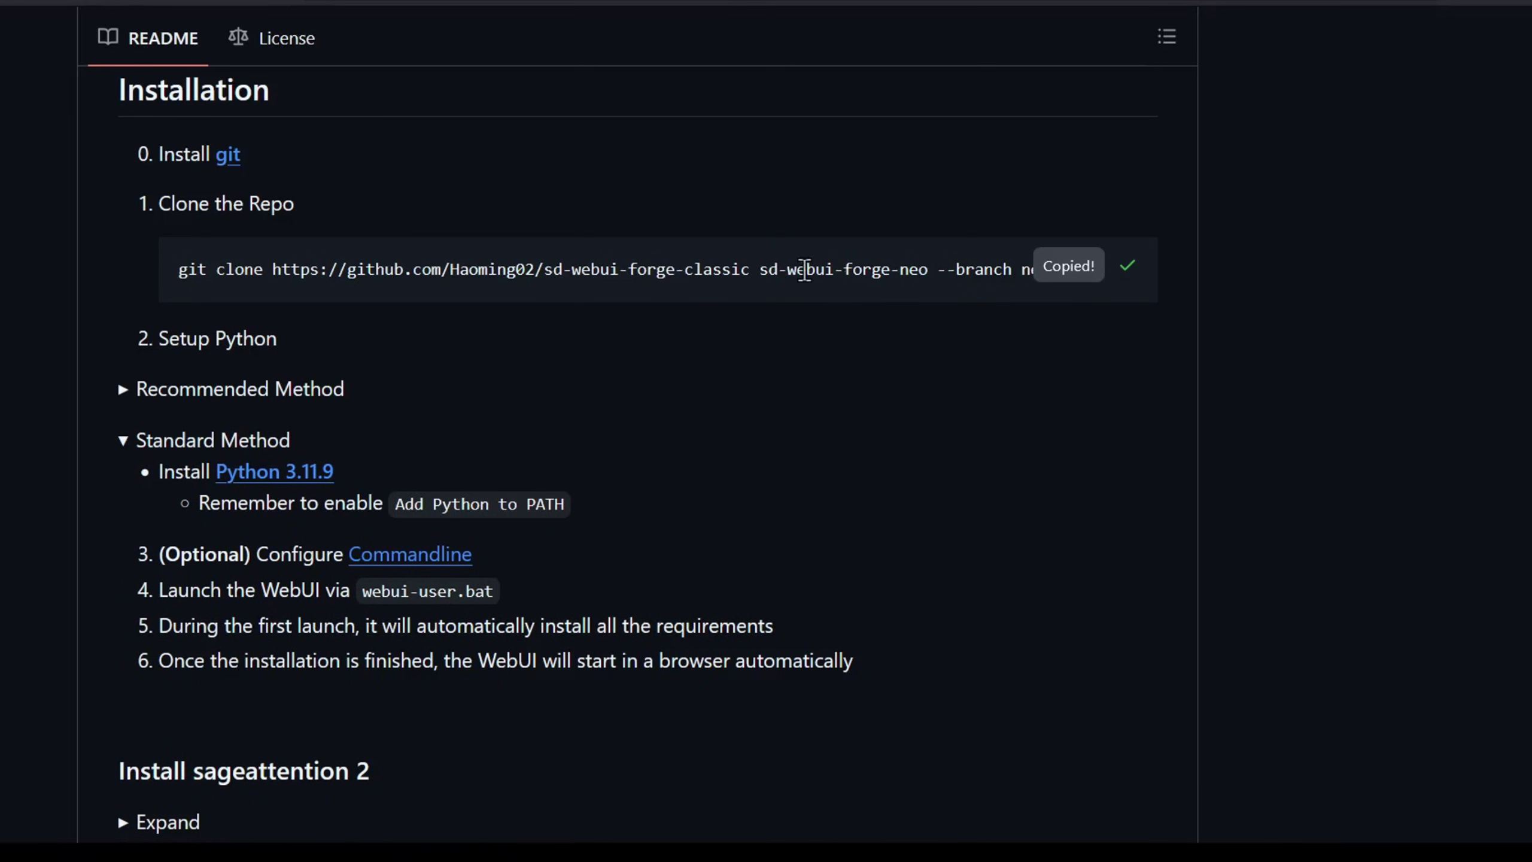
left_click_drag(927, 269, 880, 269)
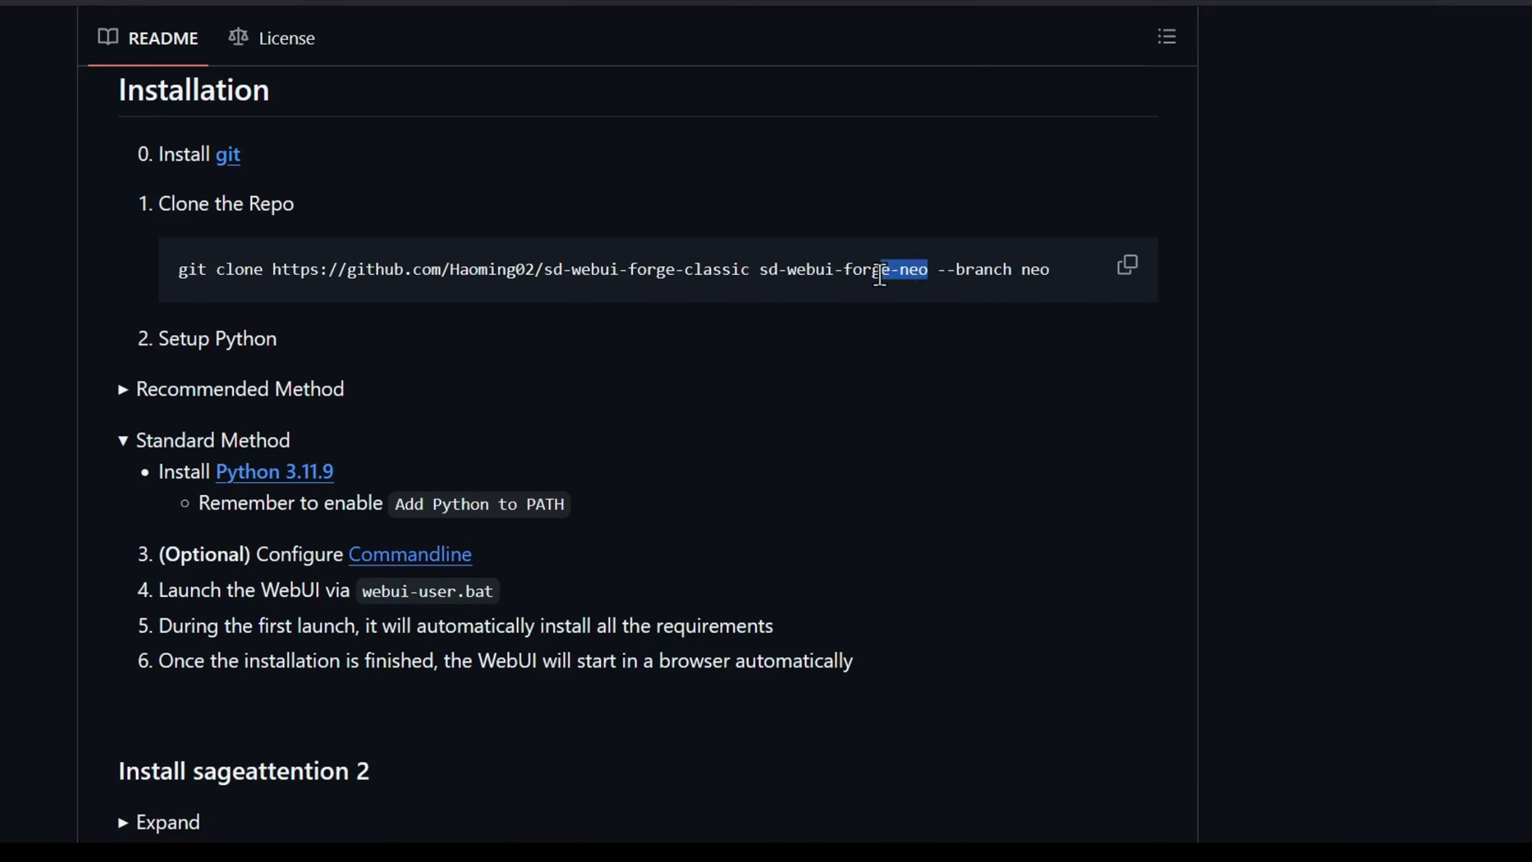
left_click(1012, 316)
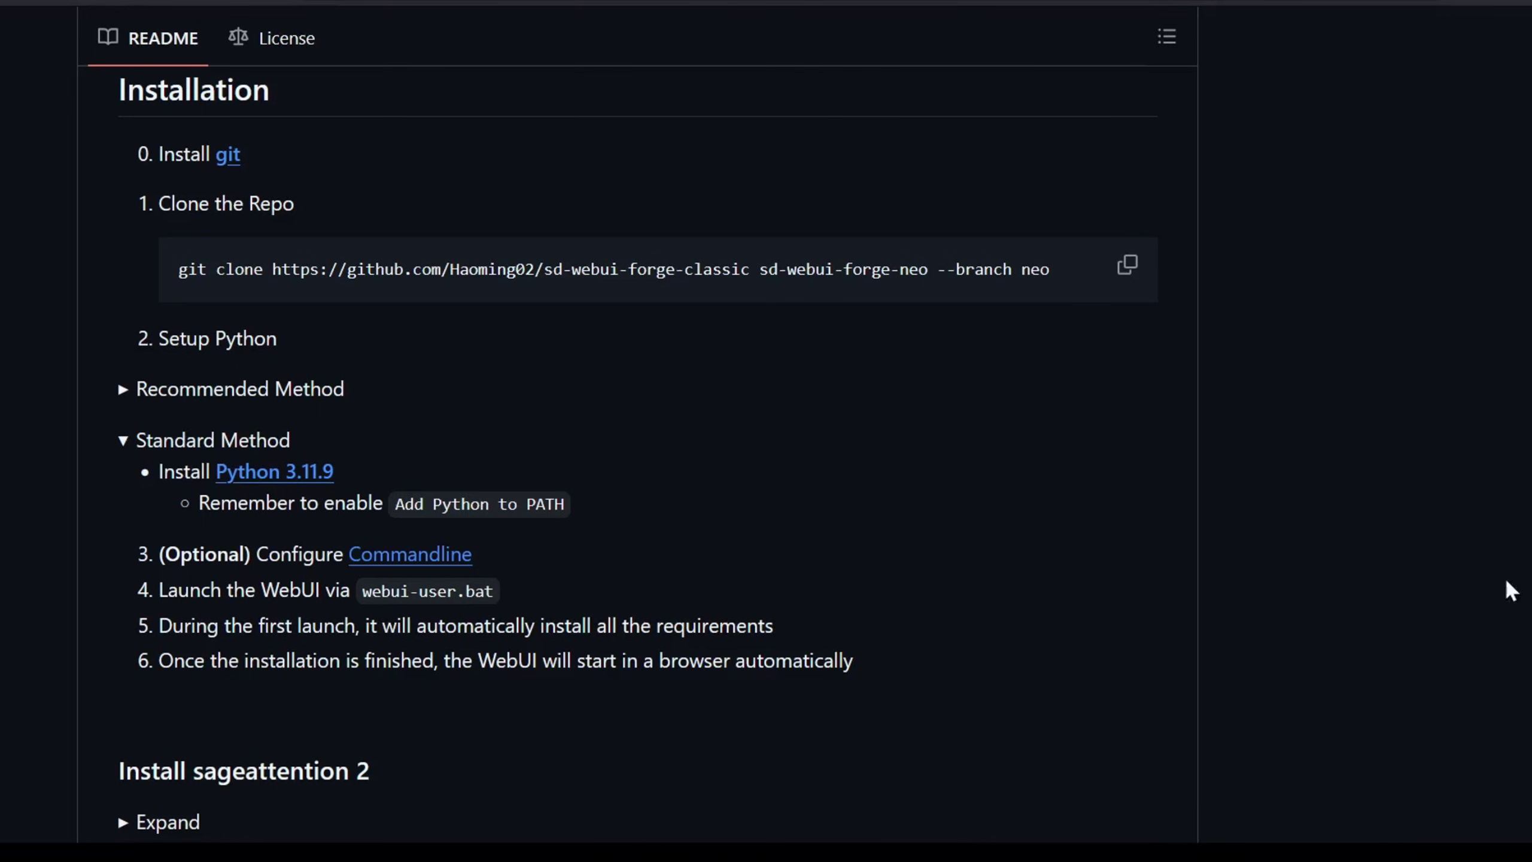
Open the Classic version's README and scroll through it
scroll(636, 453, "up", 20)
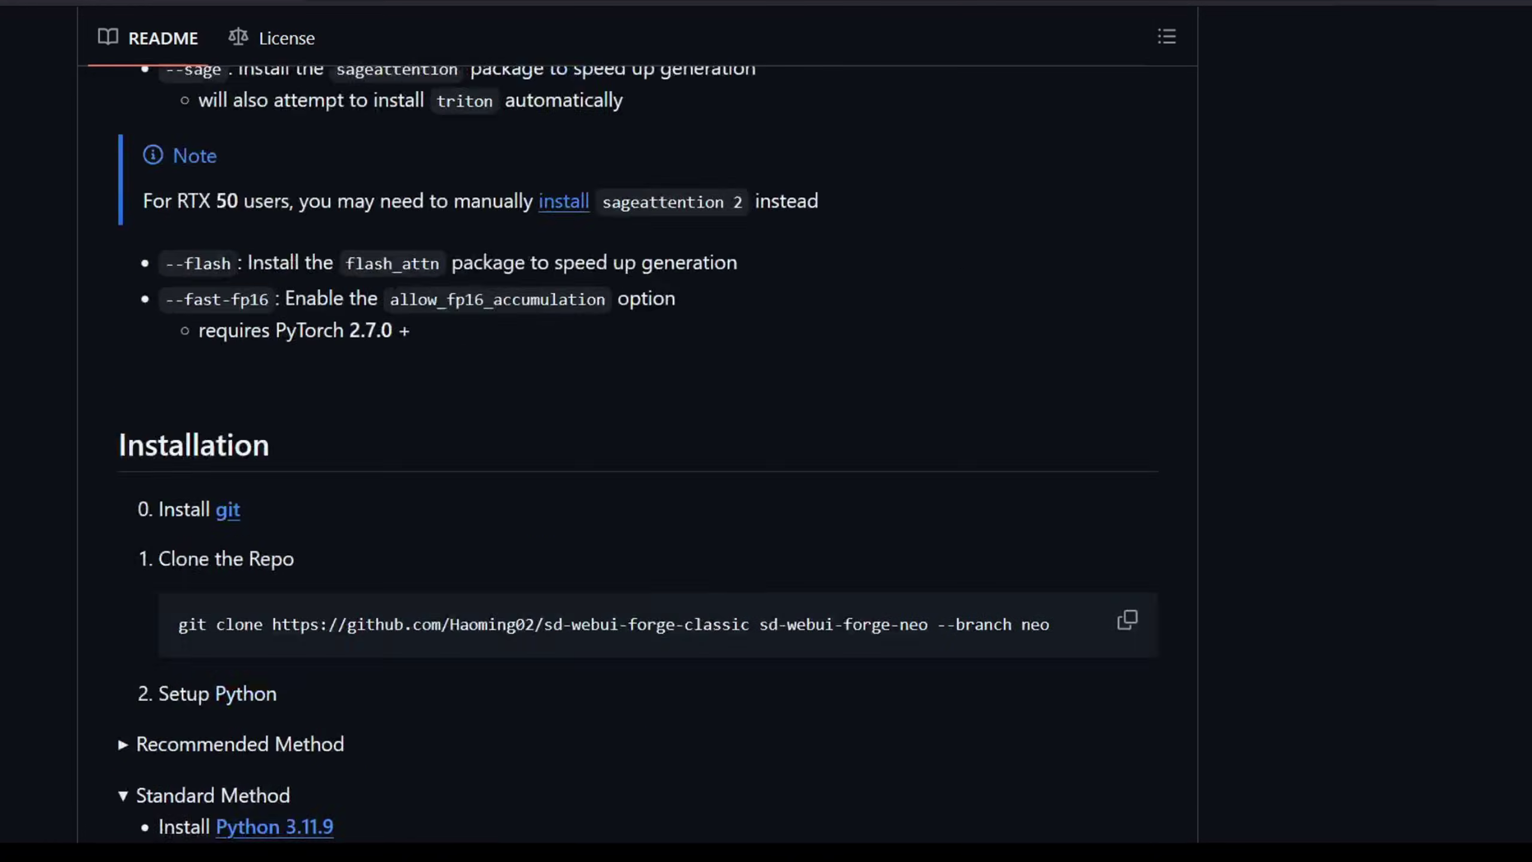
scroll(625, 398, "up", 20)
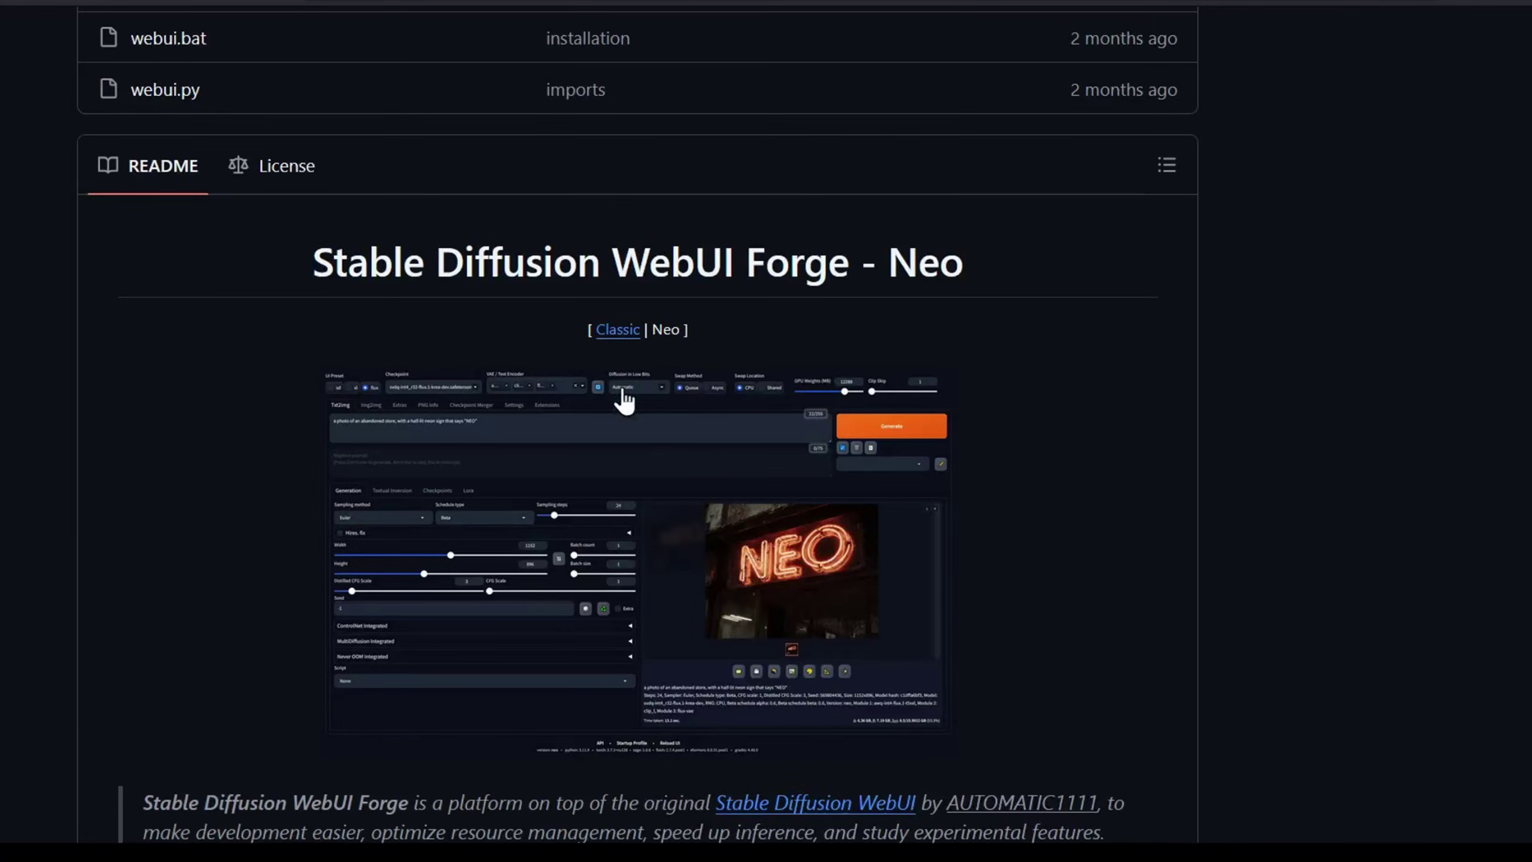
left_click(622, 331)
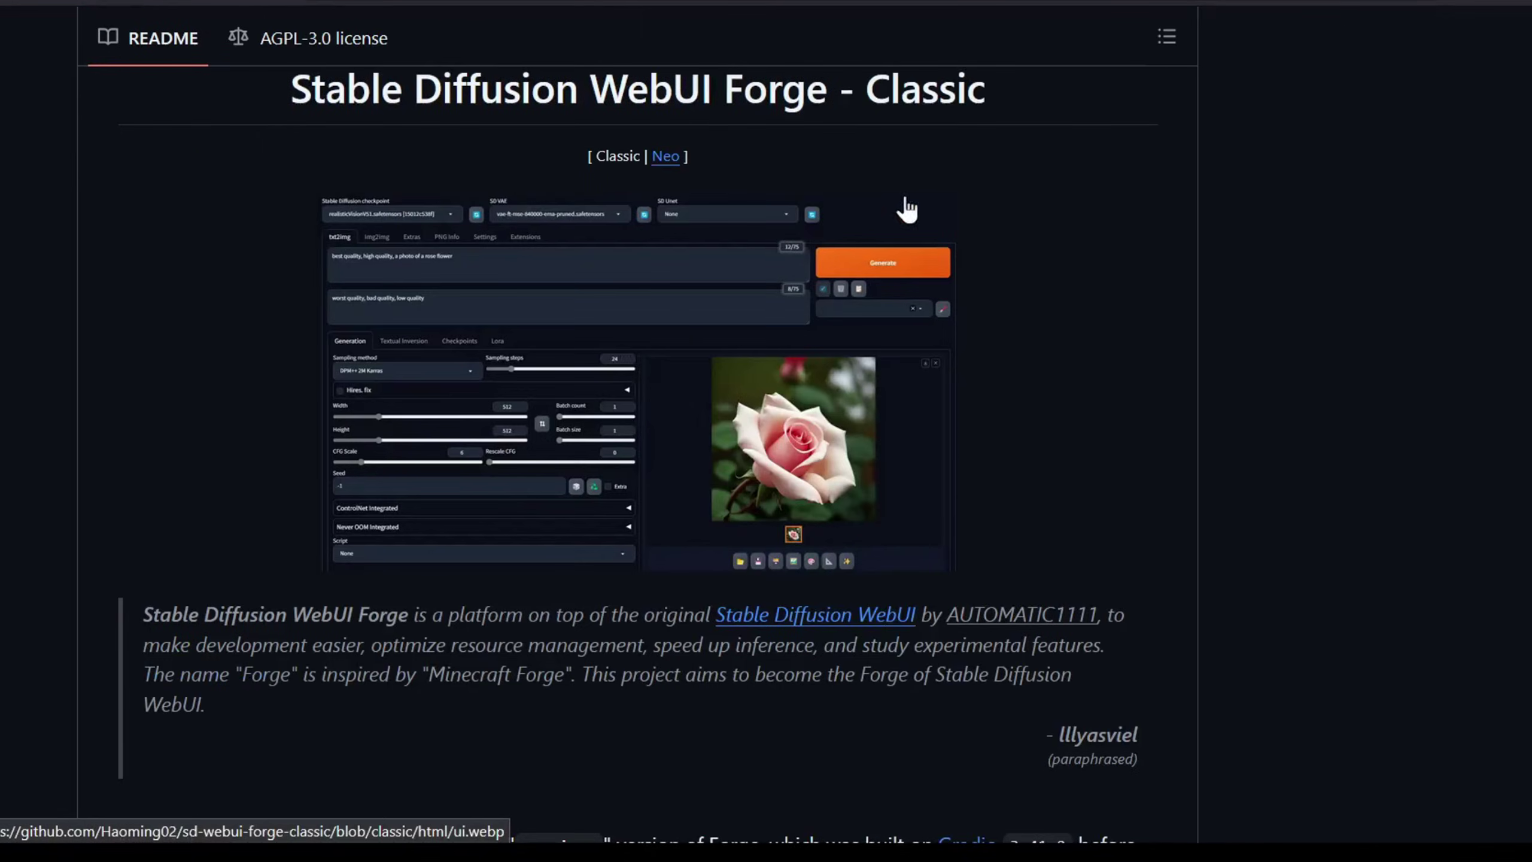
scroll(783, 416, "down", 3)
scroll(783, 416, "down", 3)
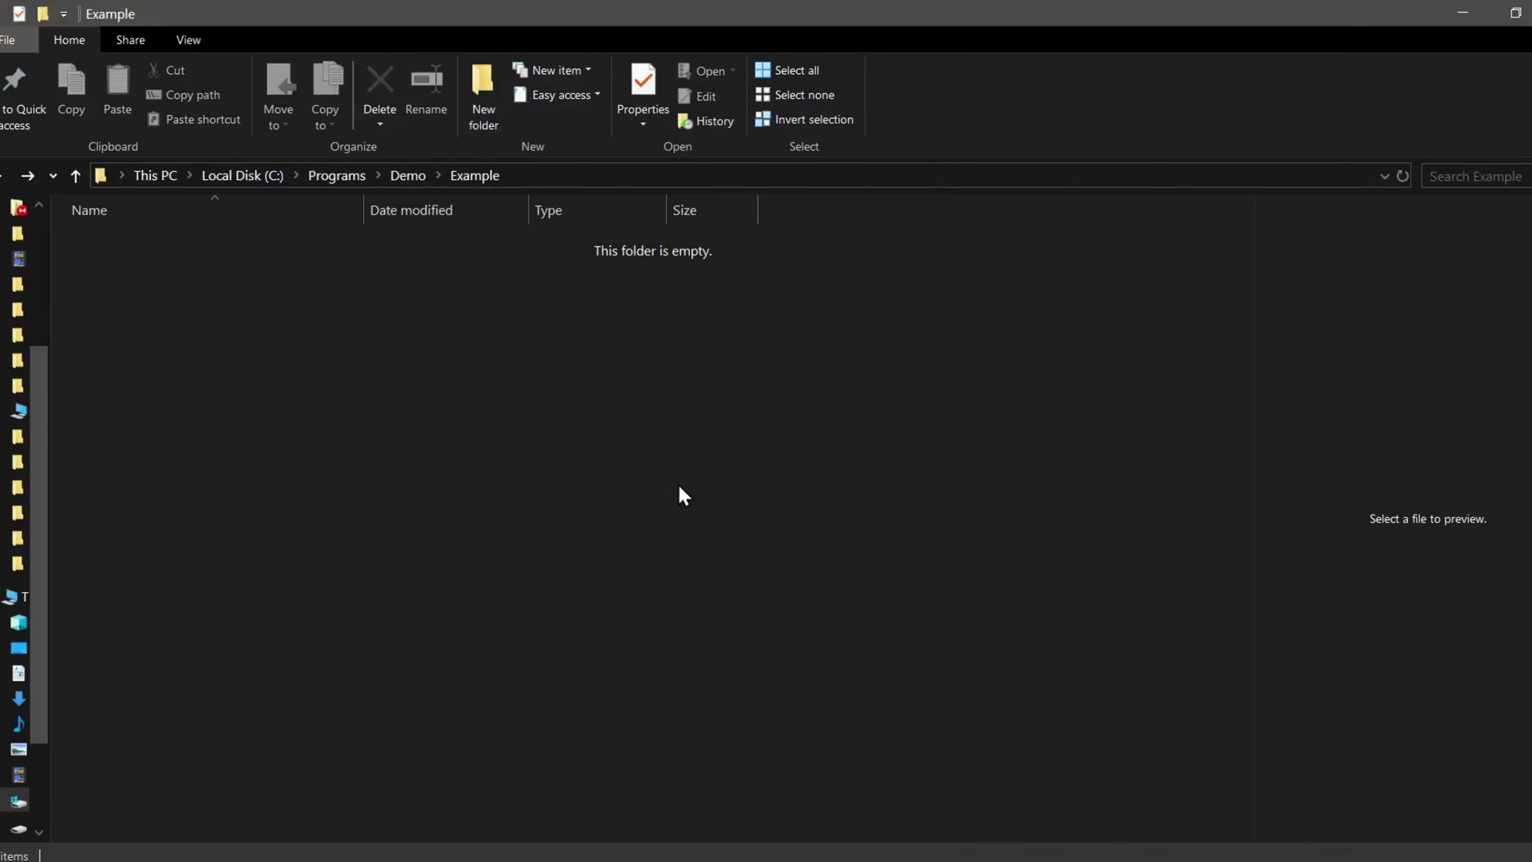
Open a command prompt in the Example folder and run the pasted neo-branch git clone command
left_click(569, 176)
type("cmd")
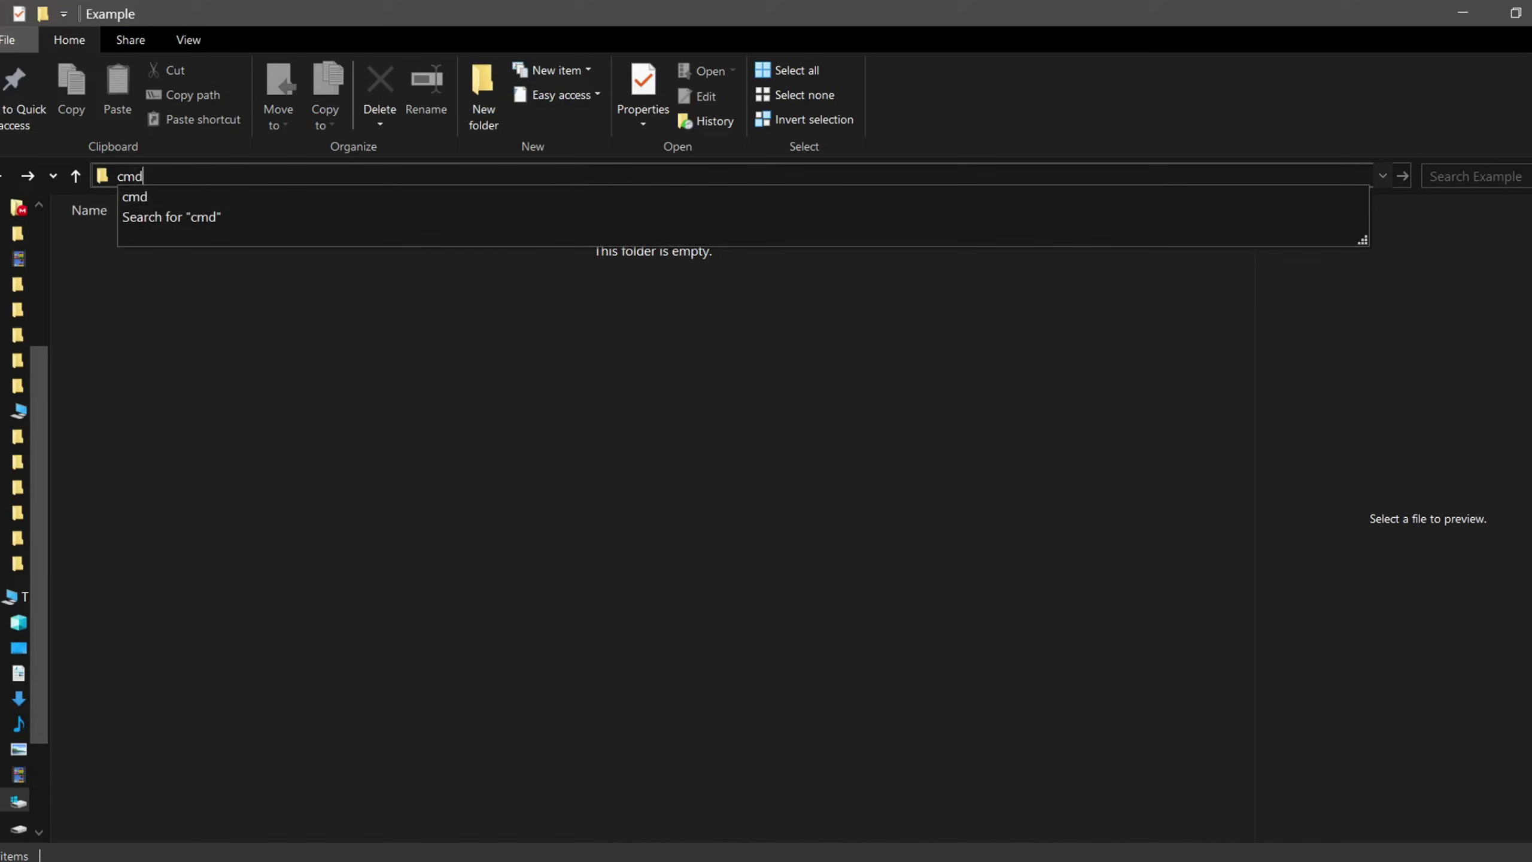
key("Return")
left_click_drag(540, 53, 750, 230)
type("git clone https://github.com/Haoming02/sd-webui-forge-classic sd-webui-forge-neo --branch neo")
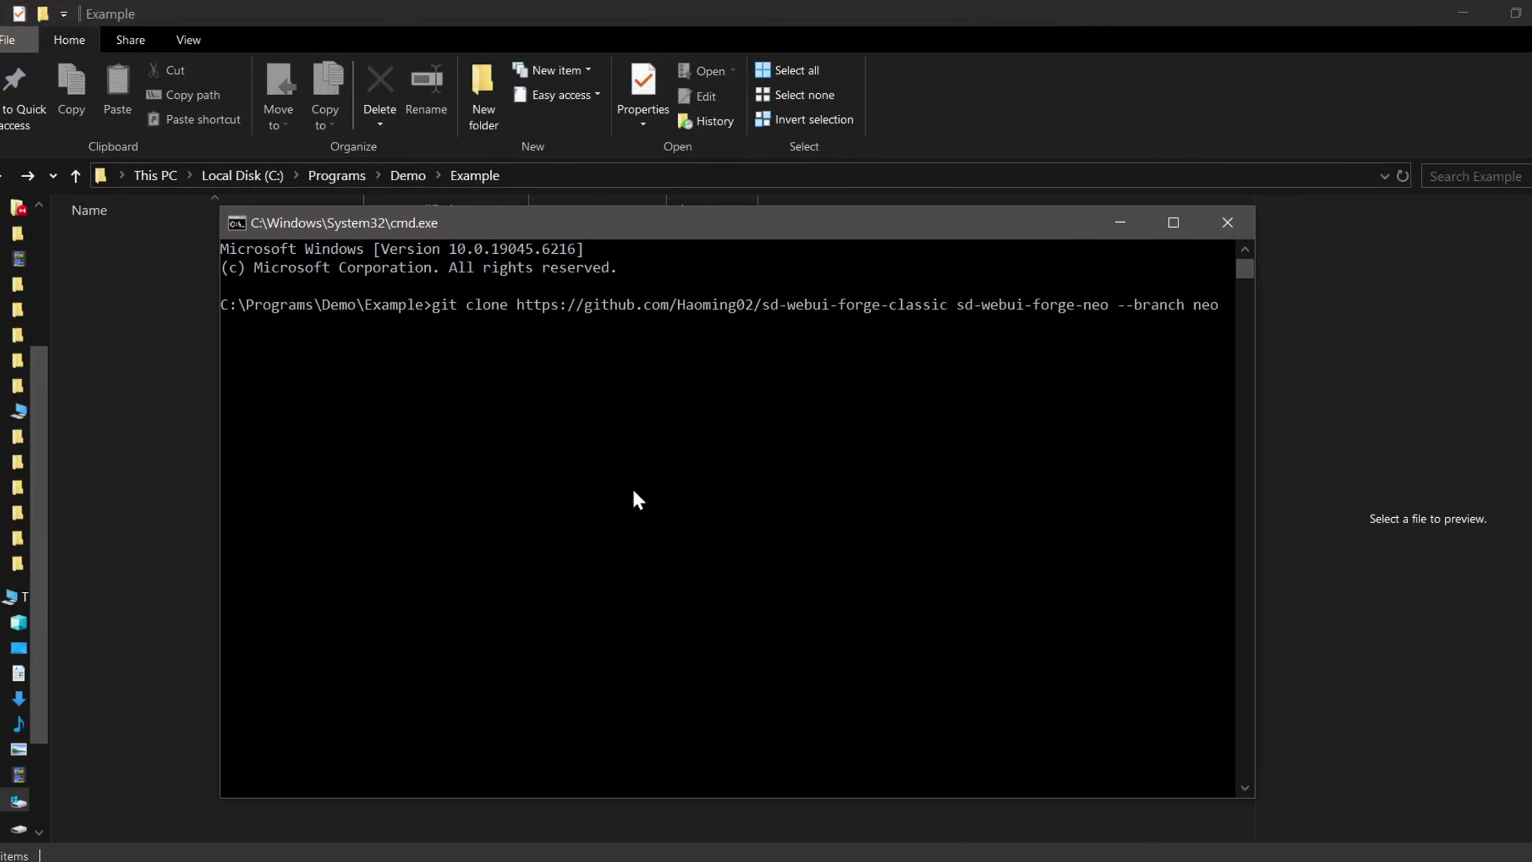
key("Return")
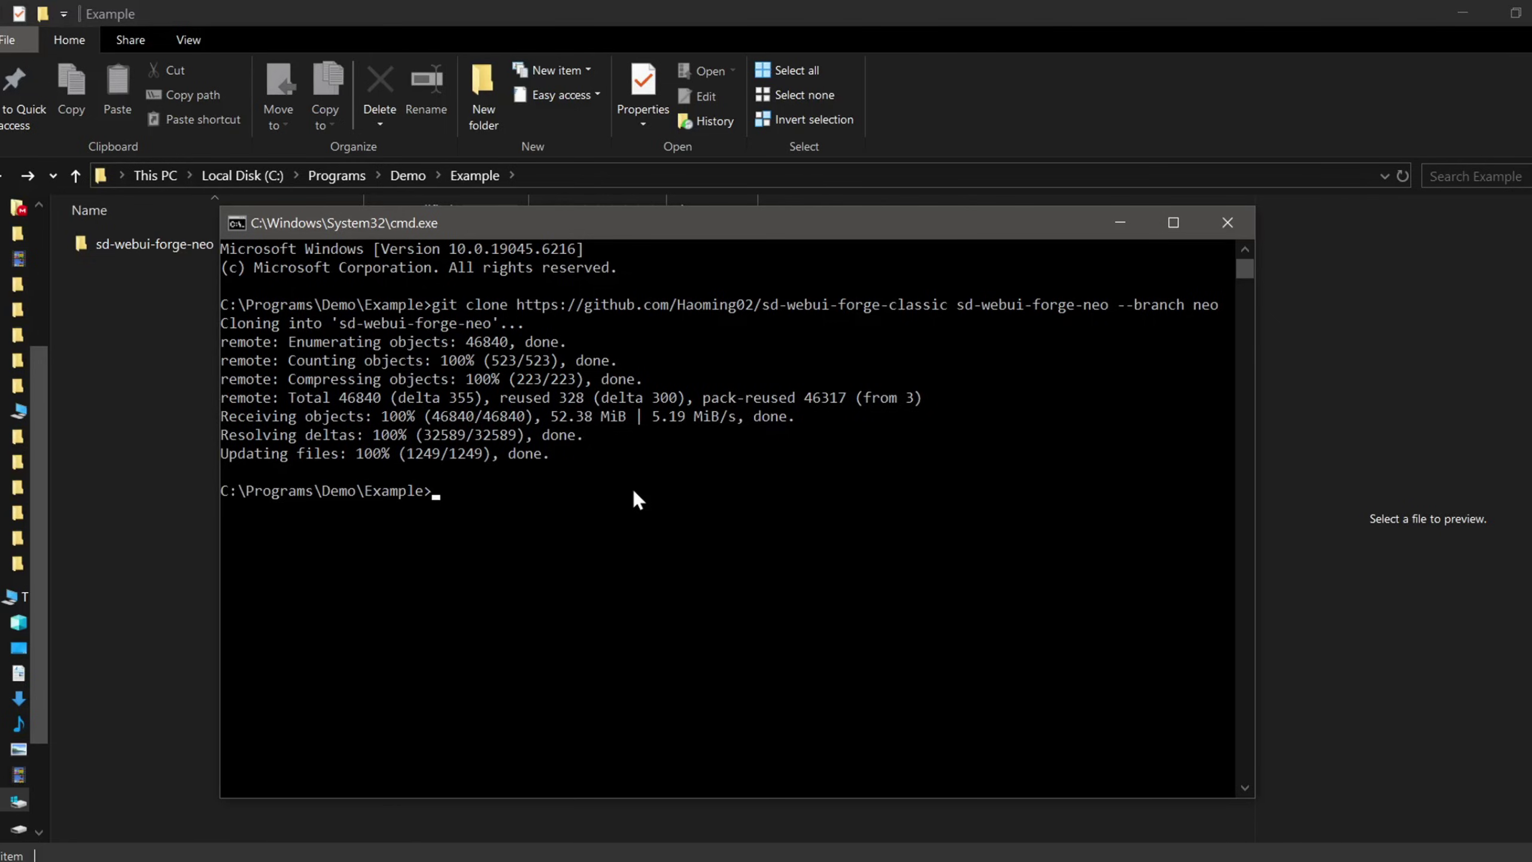
Close the console and run webui-user.bat from the sd-webui-forge-neo folder to start setup
left_click(1226, 224)
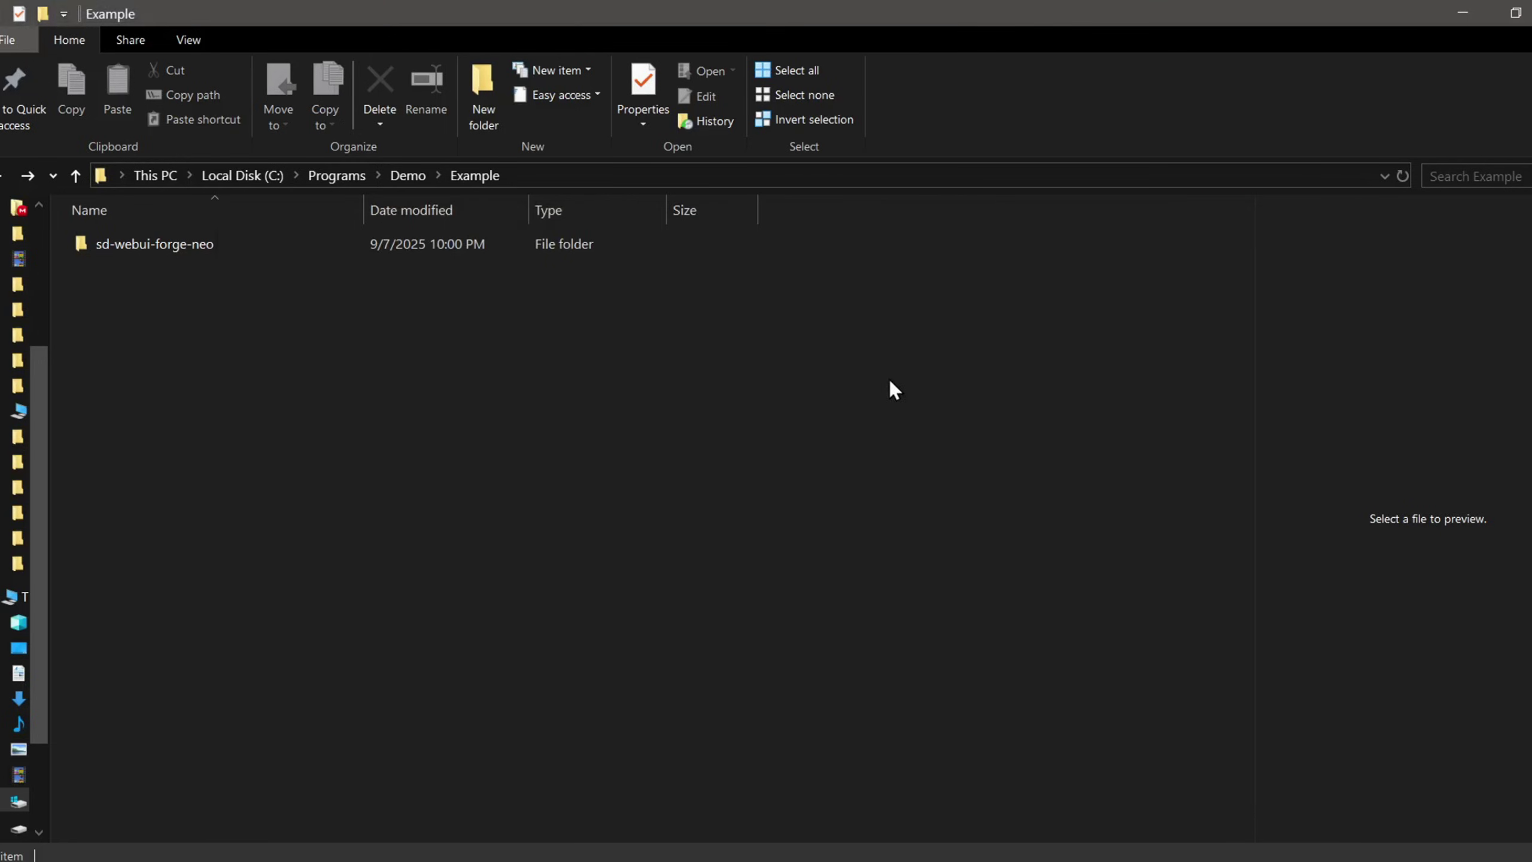
double_click(276, 248)
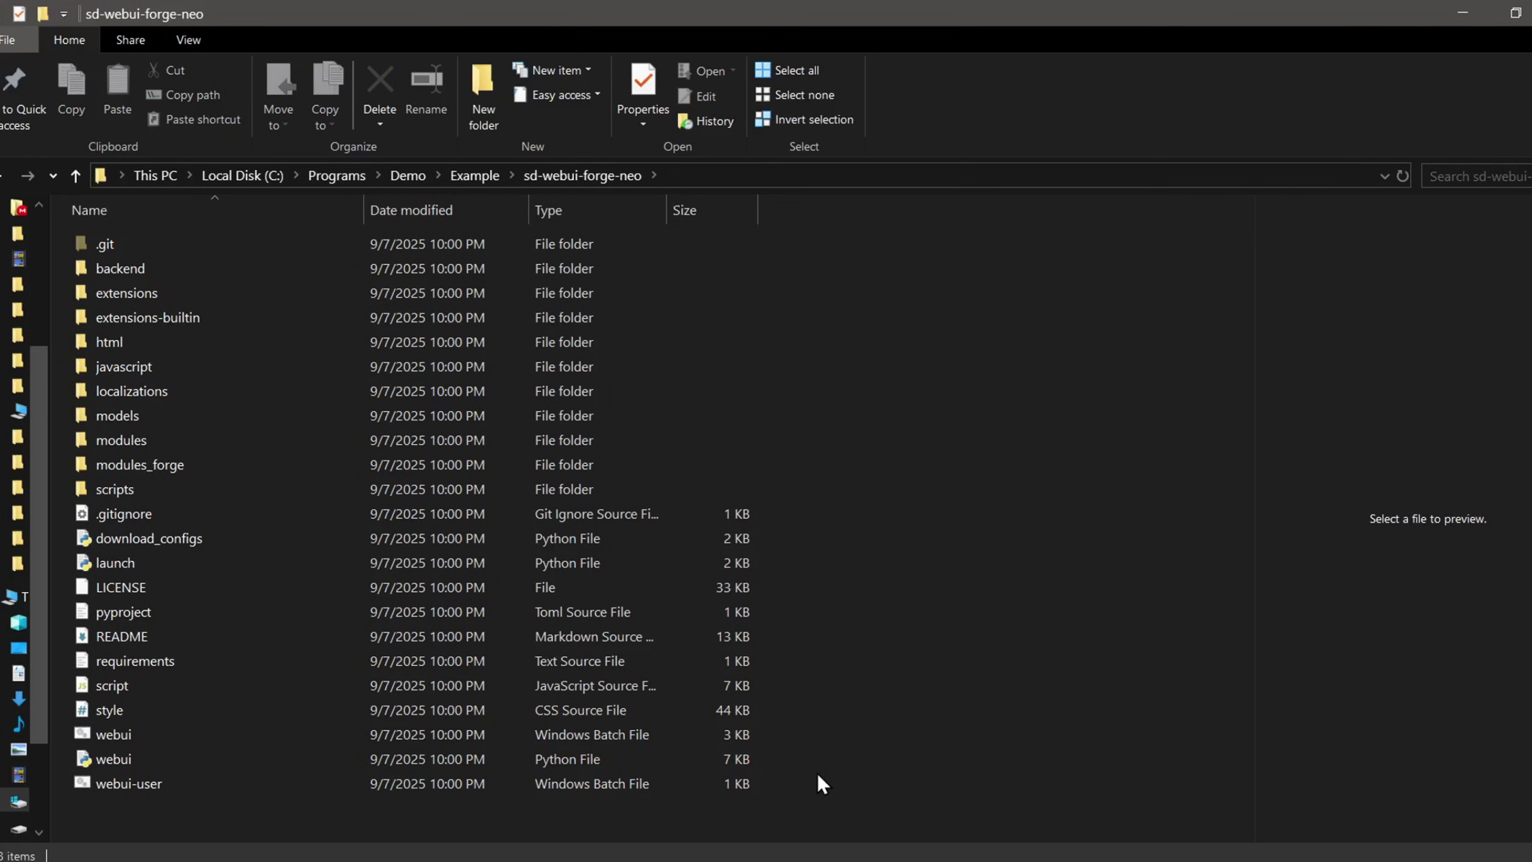
left_click(129, 786)
left_click(130, 785)
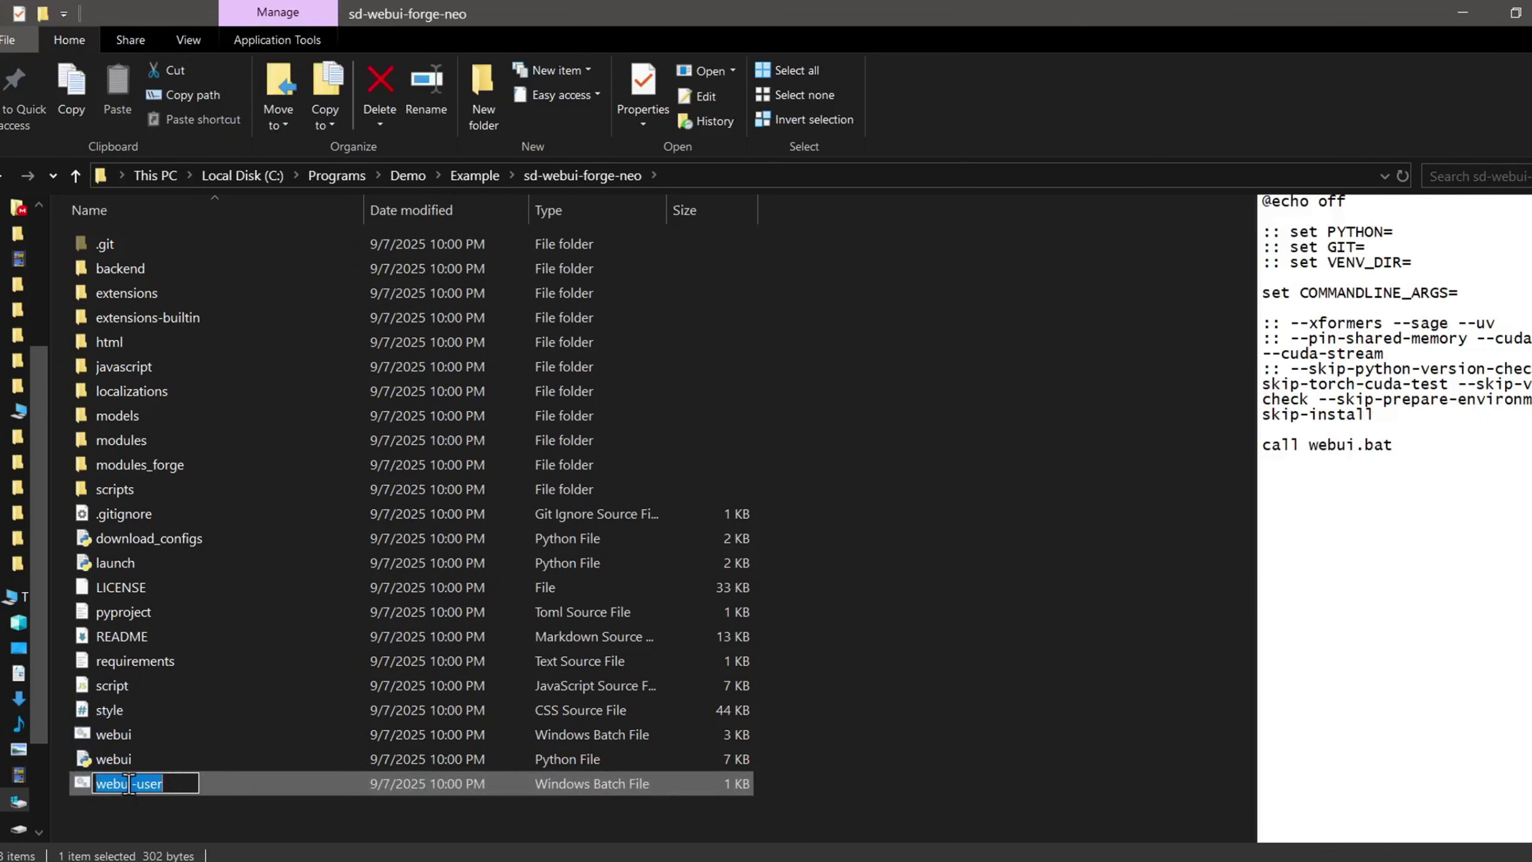
double_click(221, 783)
left_click_drag(542, 74, 678, 204)
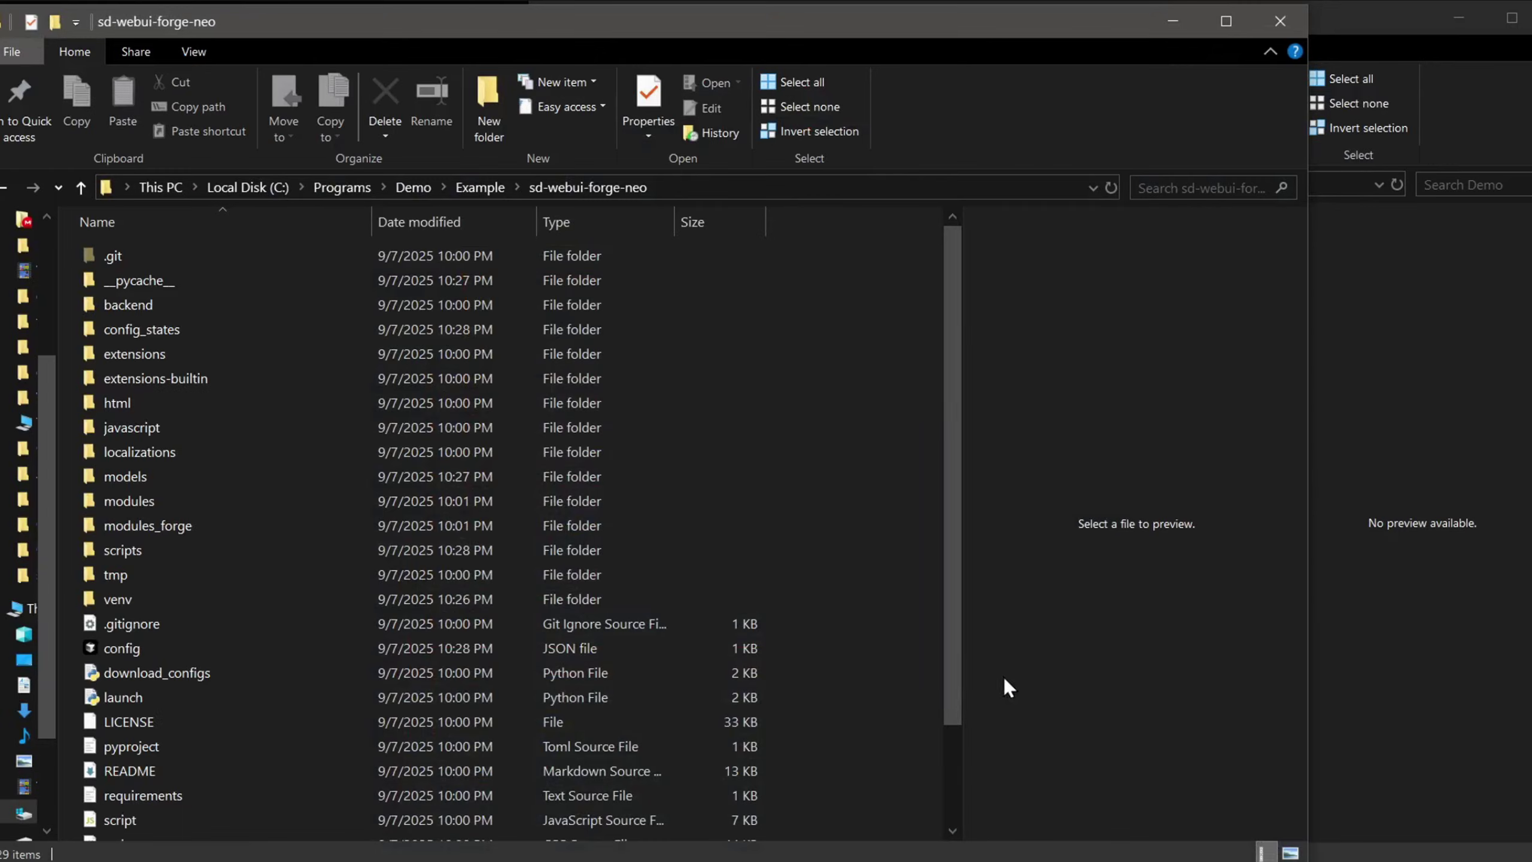
Move the svdq-int4 Flux checkpoint from Demo into models\Stable-diffusion
double_click(243, 477)
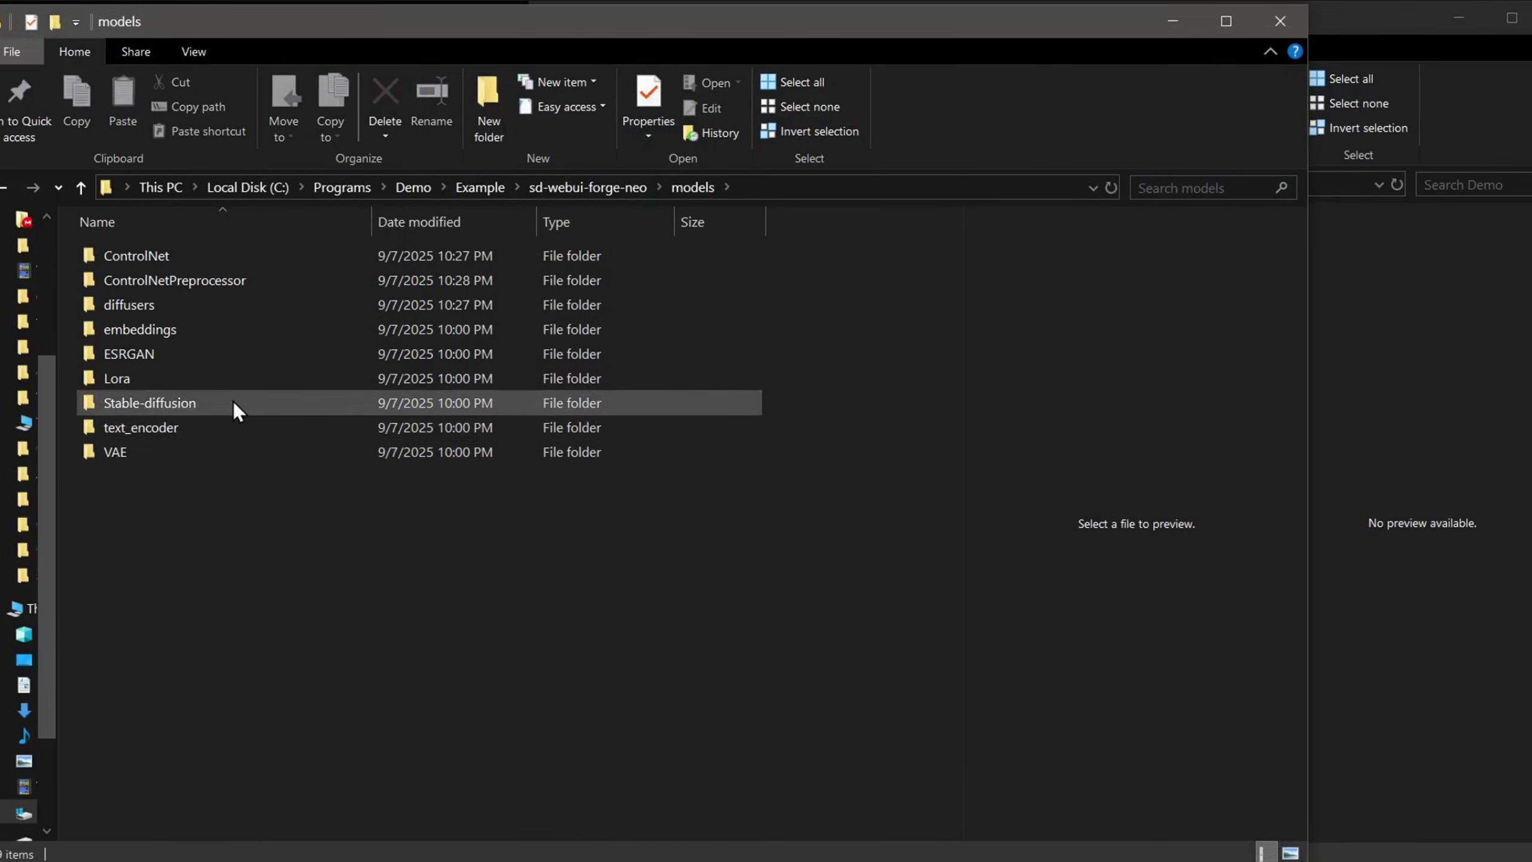
left_click(1387, 422)
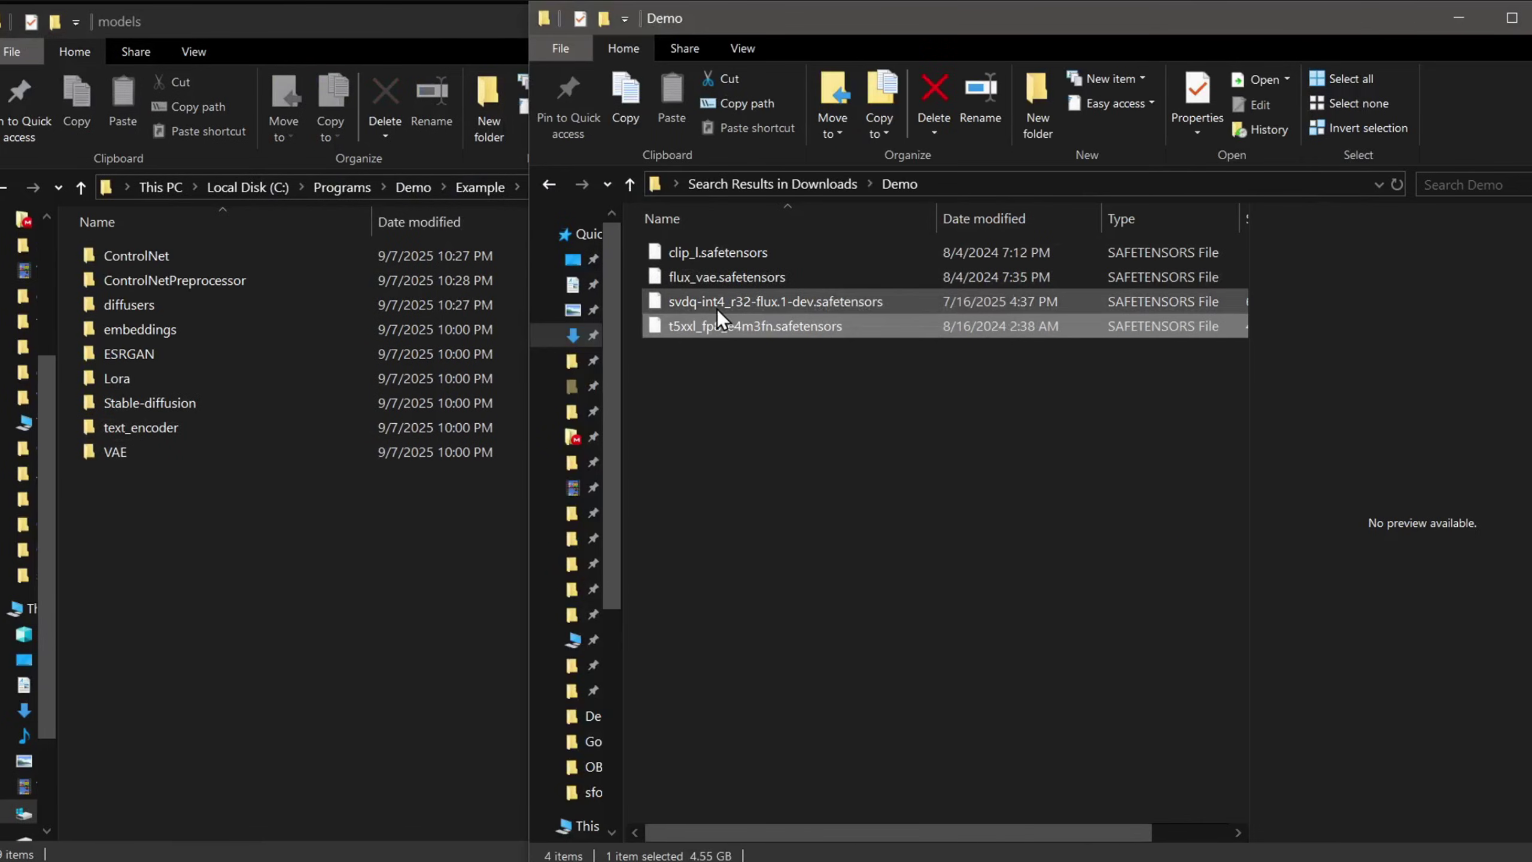
left_click(805, 302)
left_click_drag(774, 294, 299, 405)
Move t5xxl_fp8_e4m3fn and clip_l into text_encoder, and flux_vae into VAE
left_click(1480, 425)
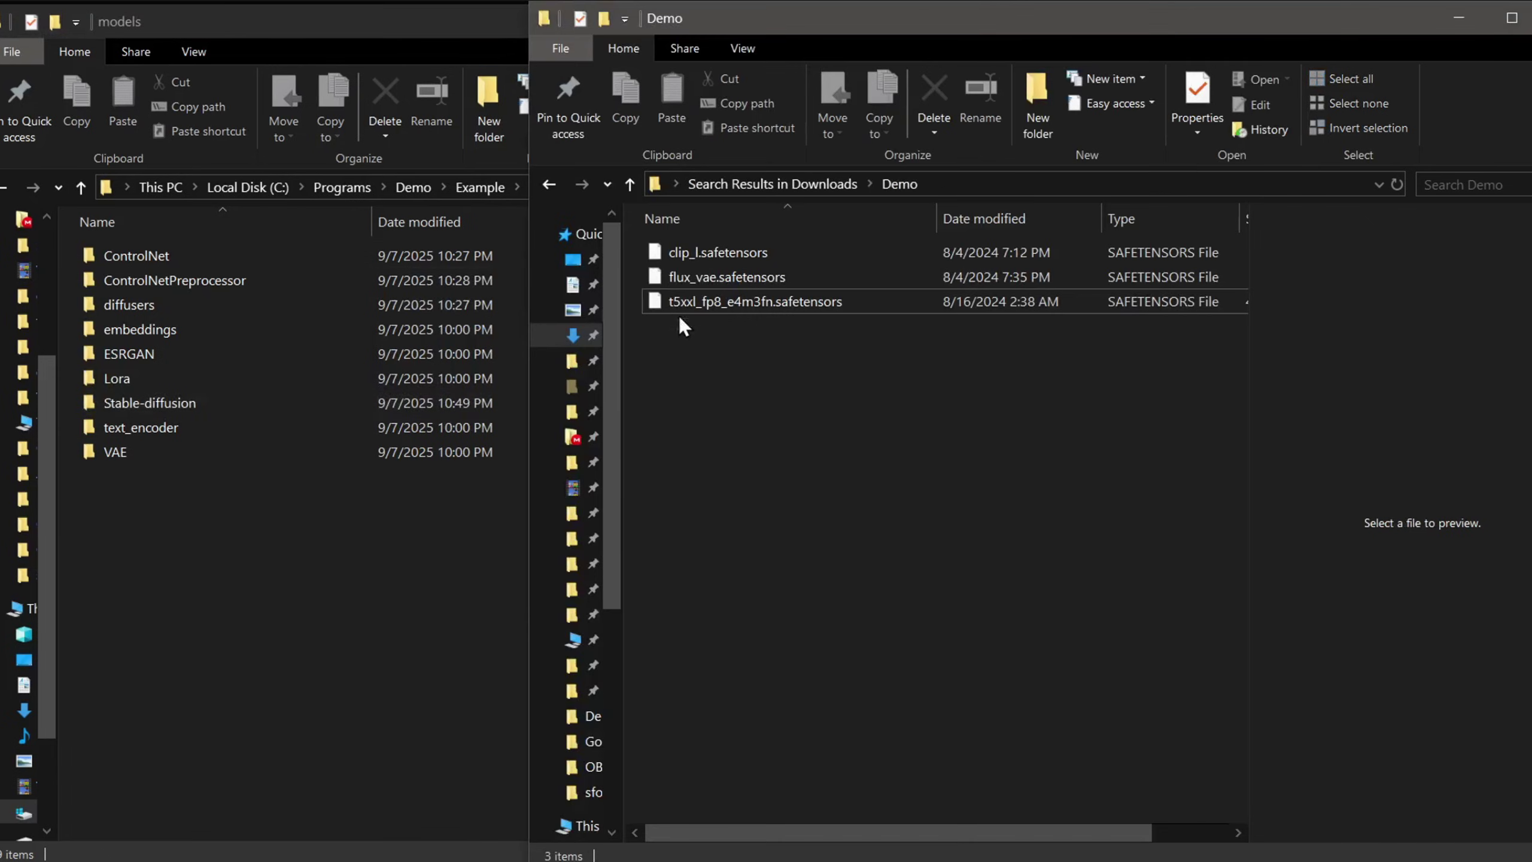
left_click_drag(702, 307, 252, 426)
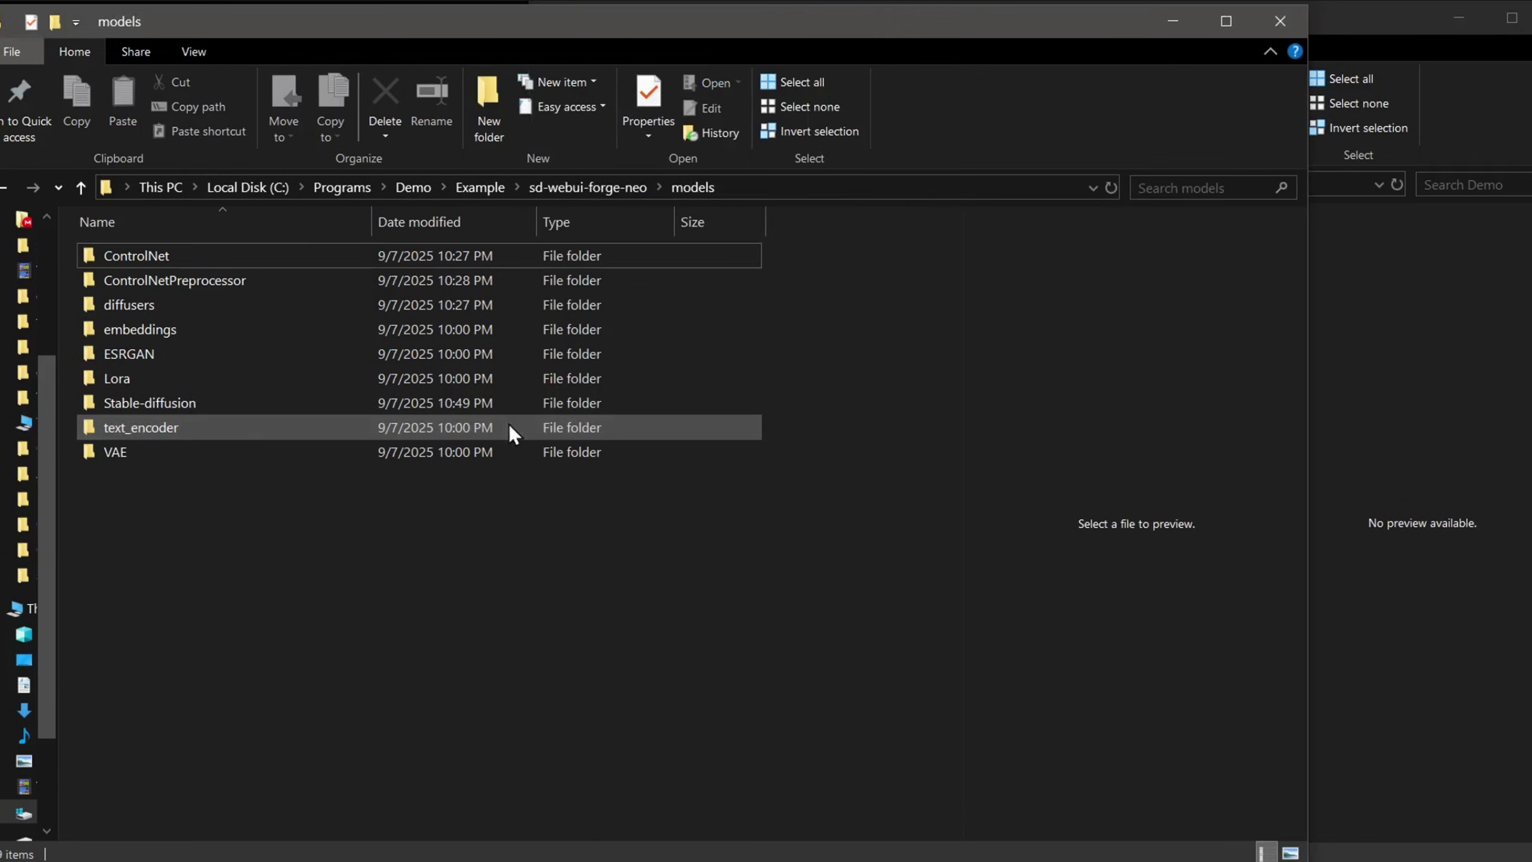
left_click(1395, 431)
left_click_drag(731, 253, 316, 425)
left_click(1446, 426)
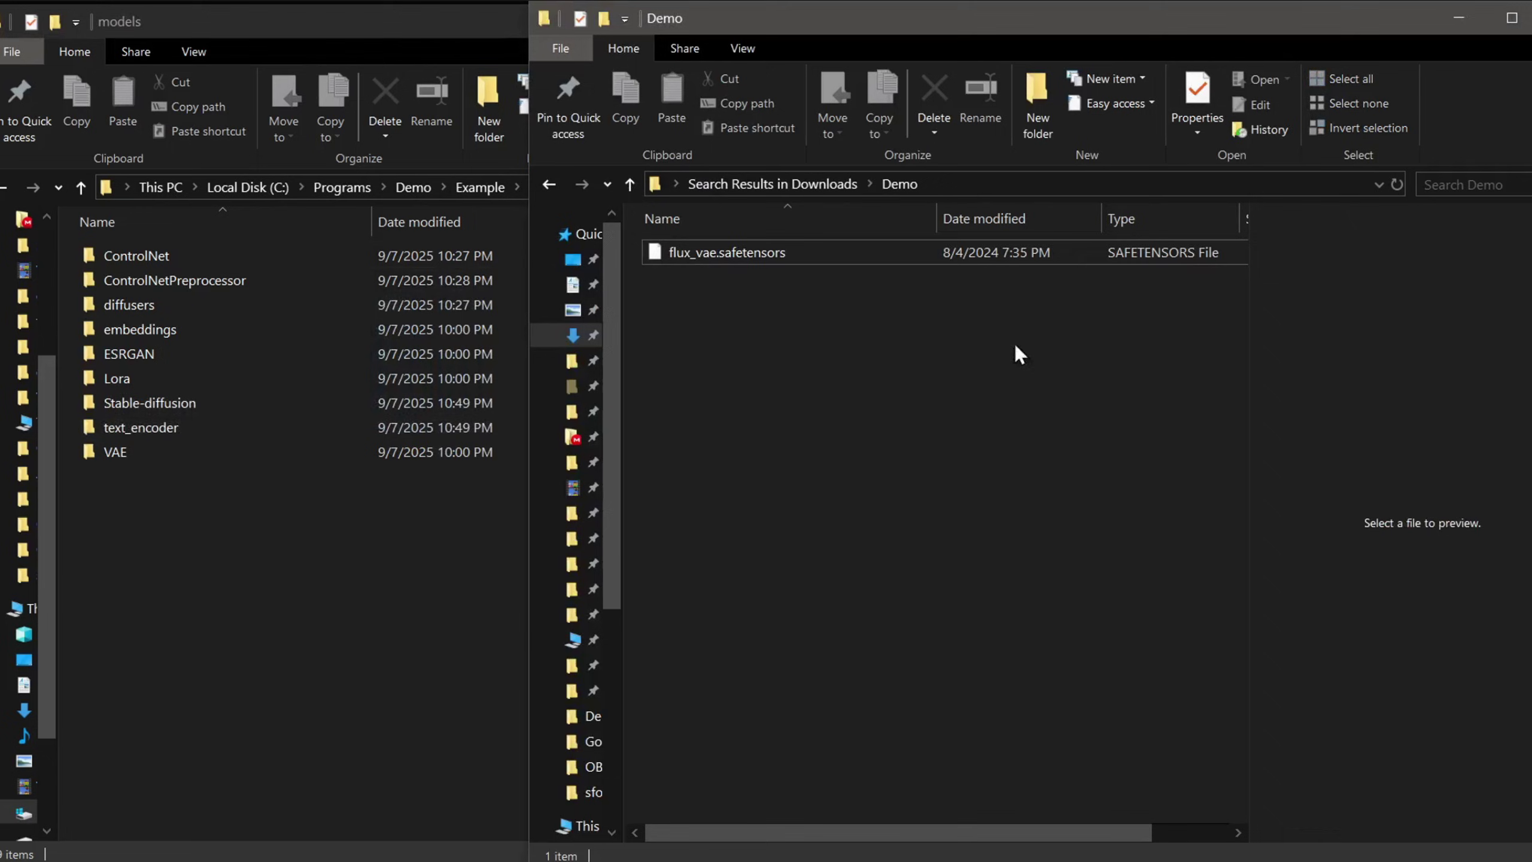
left_click_drag(691, 250, 306, 445)
left_click(1379, 450)
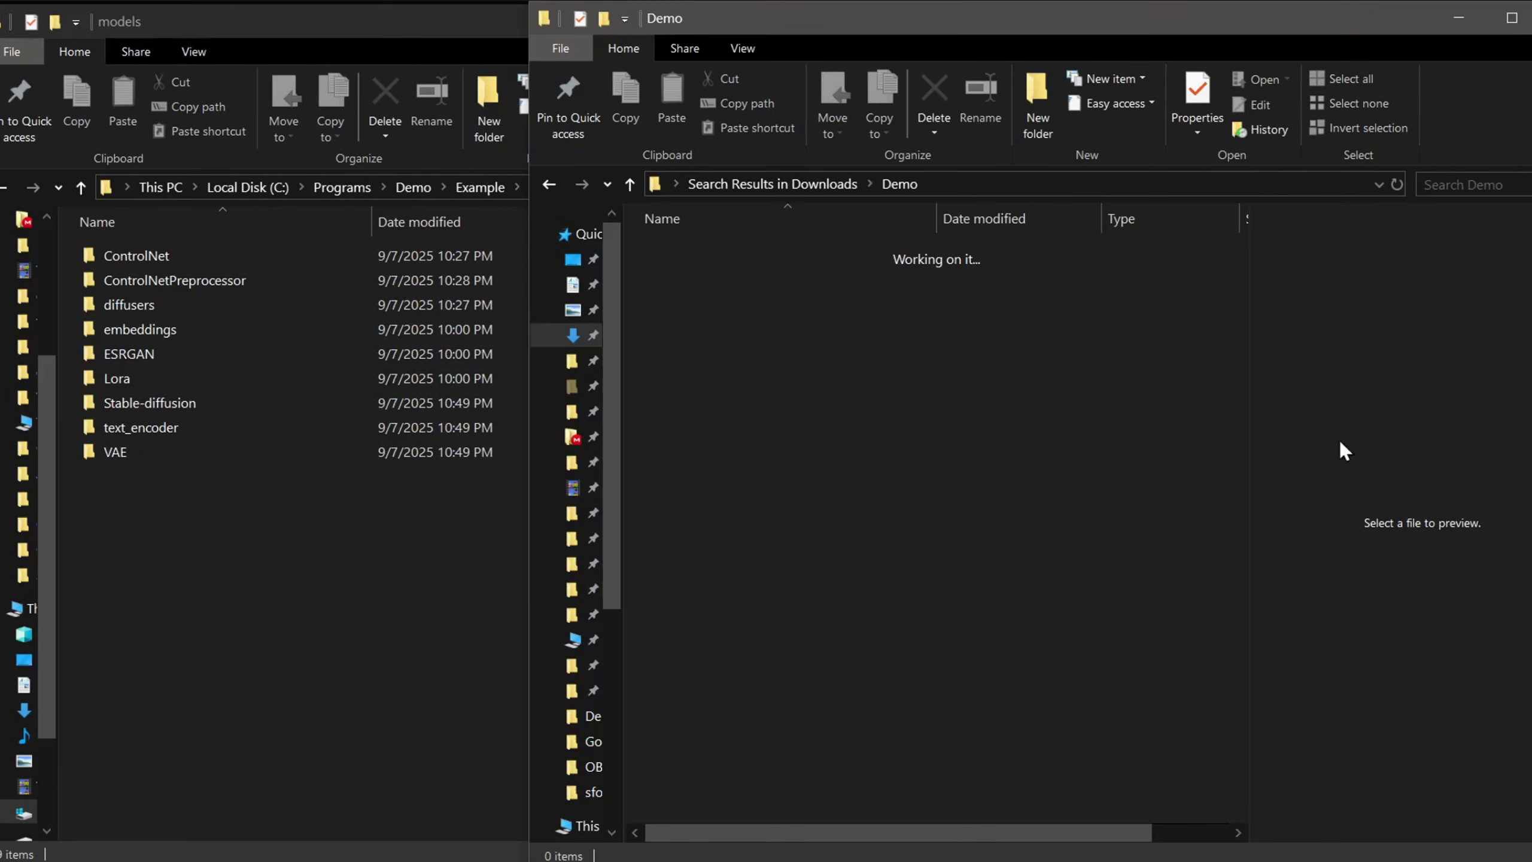
left_click(280, 557)
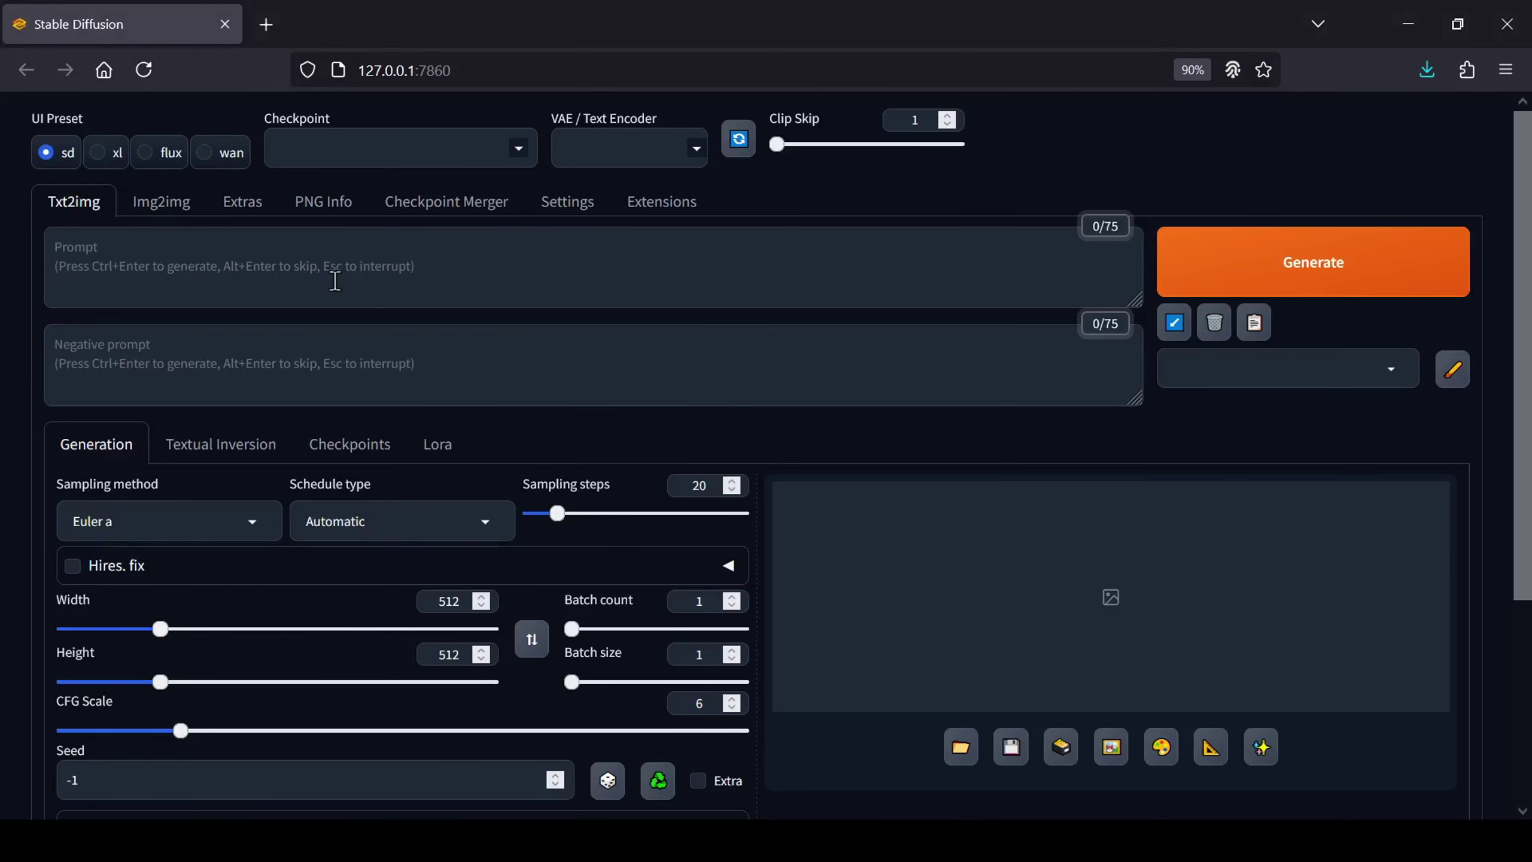
Switch to the flux UI preset and select the svdq-int4_r32-flux.1-dev checkpoint
left_click(152, 157)
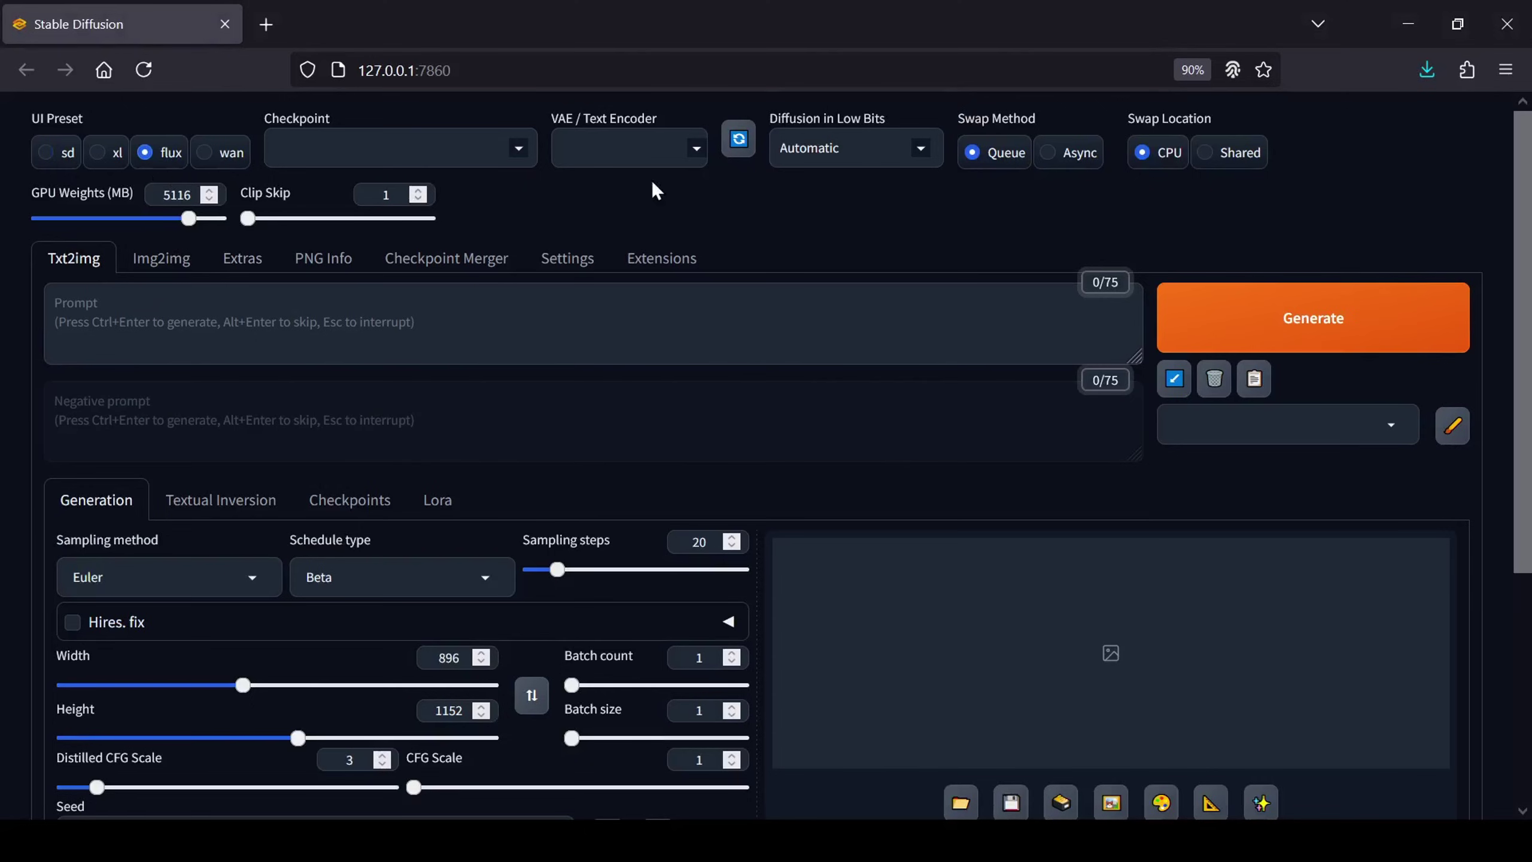
left_click(736, 147)
left_click(520, 147)
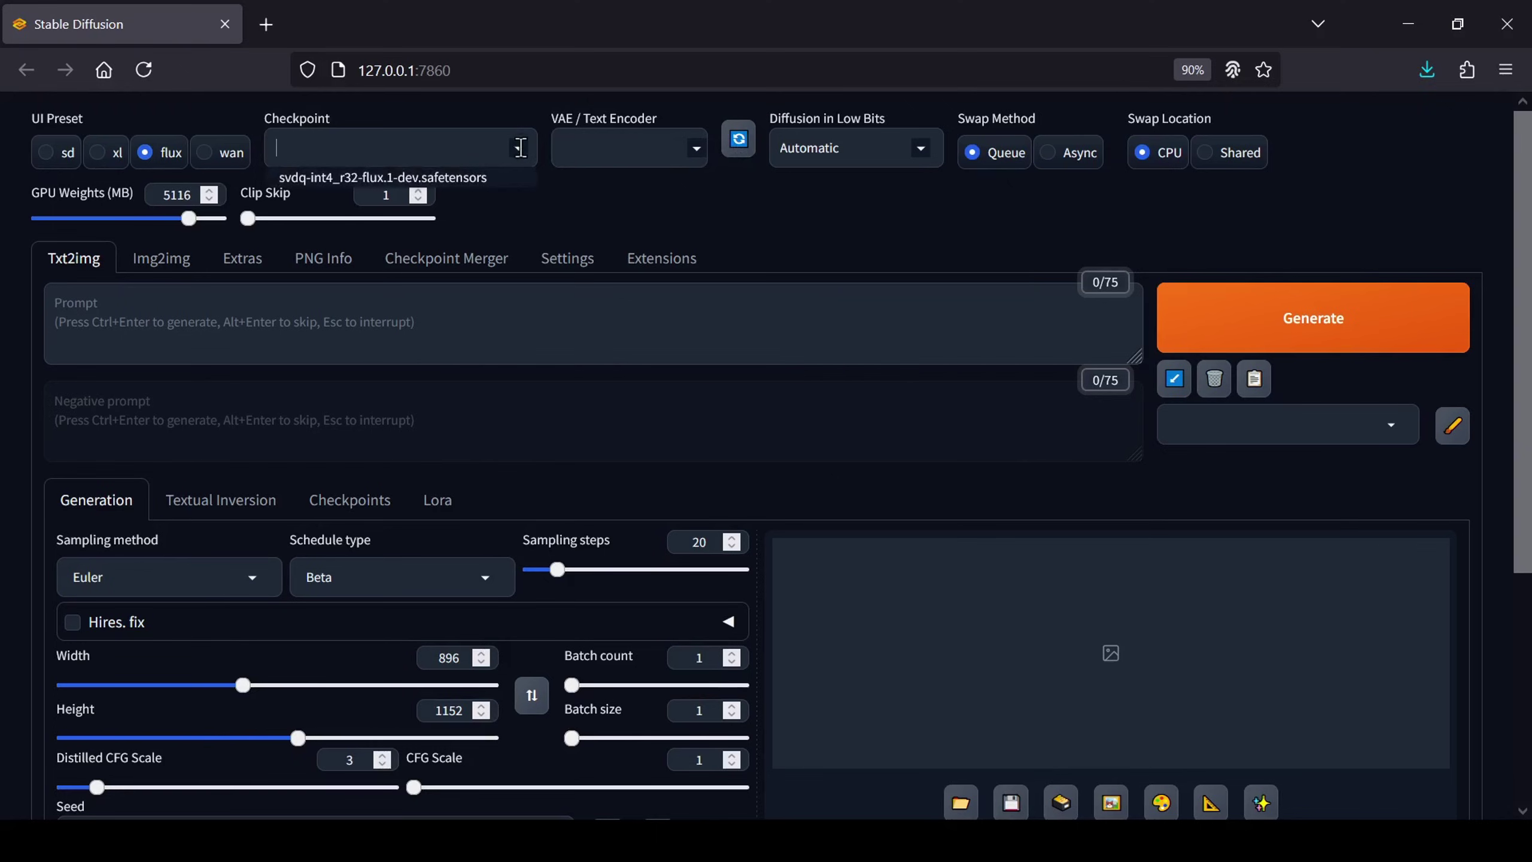
left_click(411, 176)
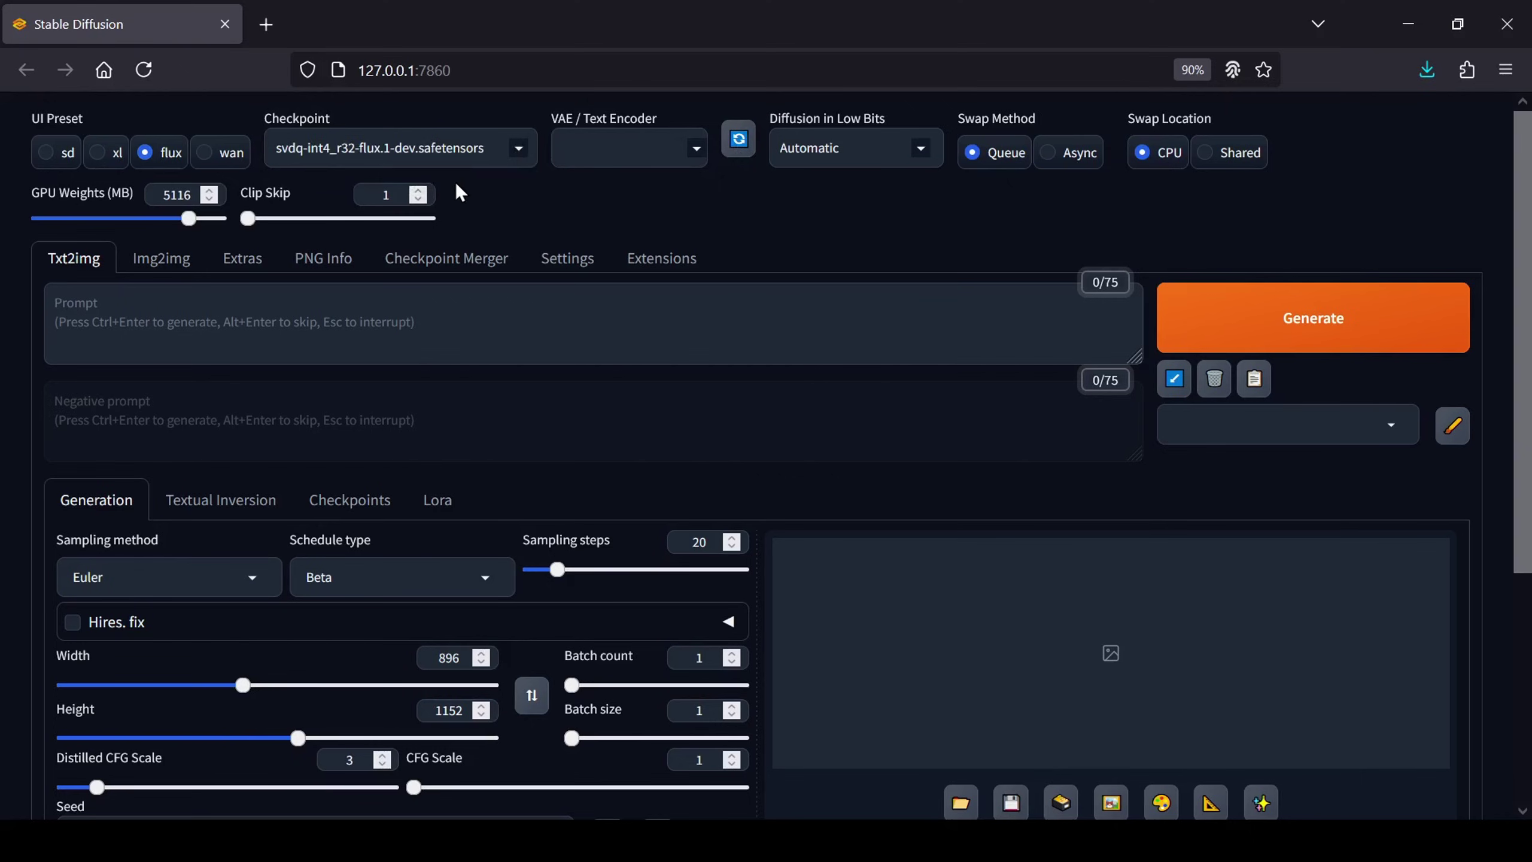
Add flux_vae, t5xxl_fp8_e4m3fn and clip_l in the VAE / Text Encoder list
left_click(697, 154)
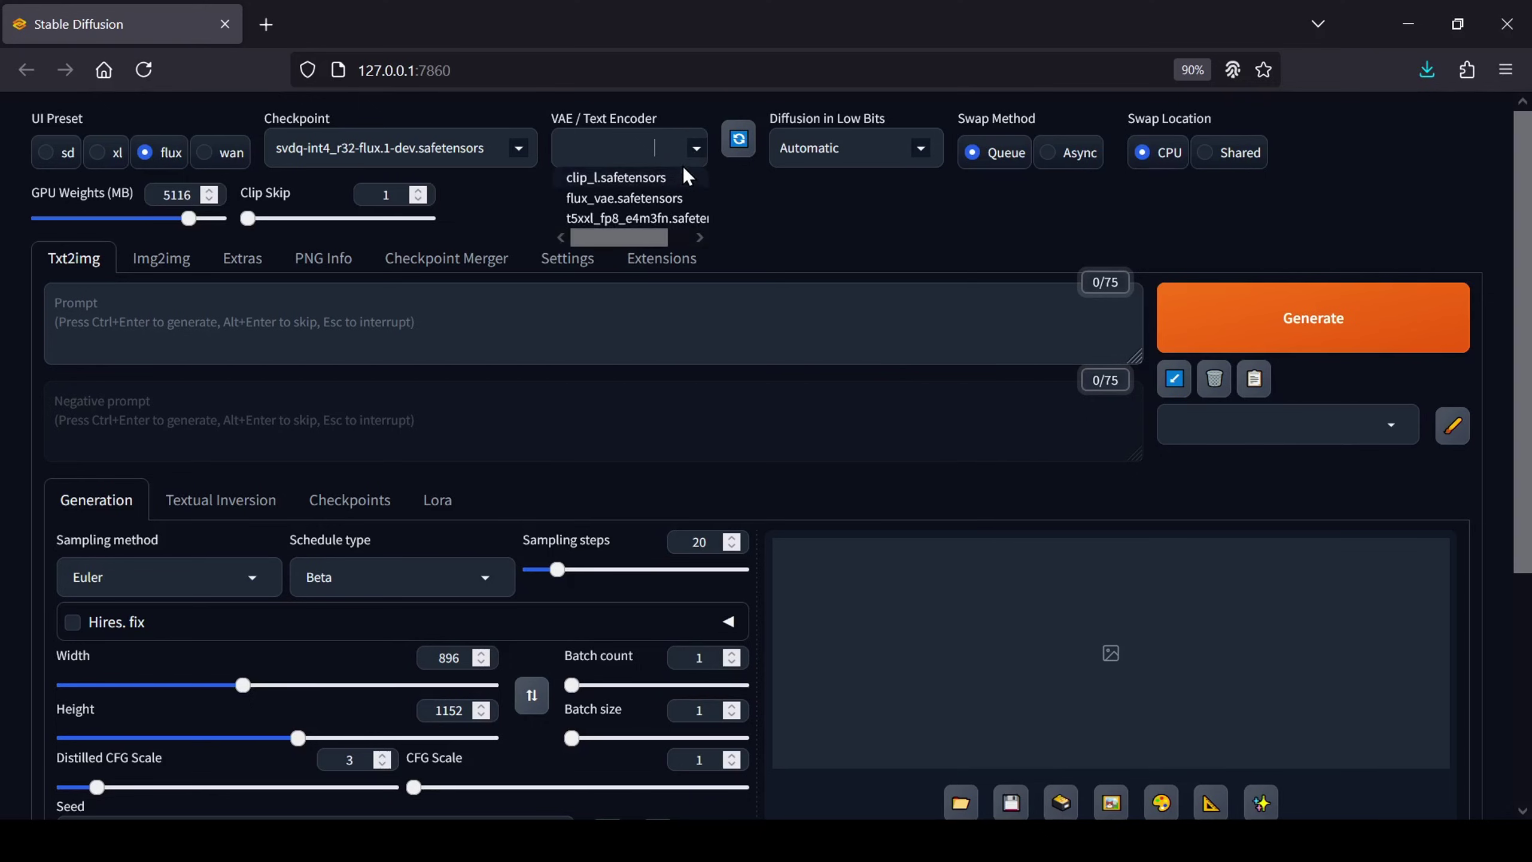
left_click(653, 199)
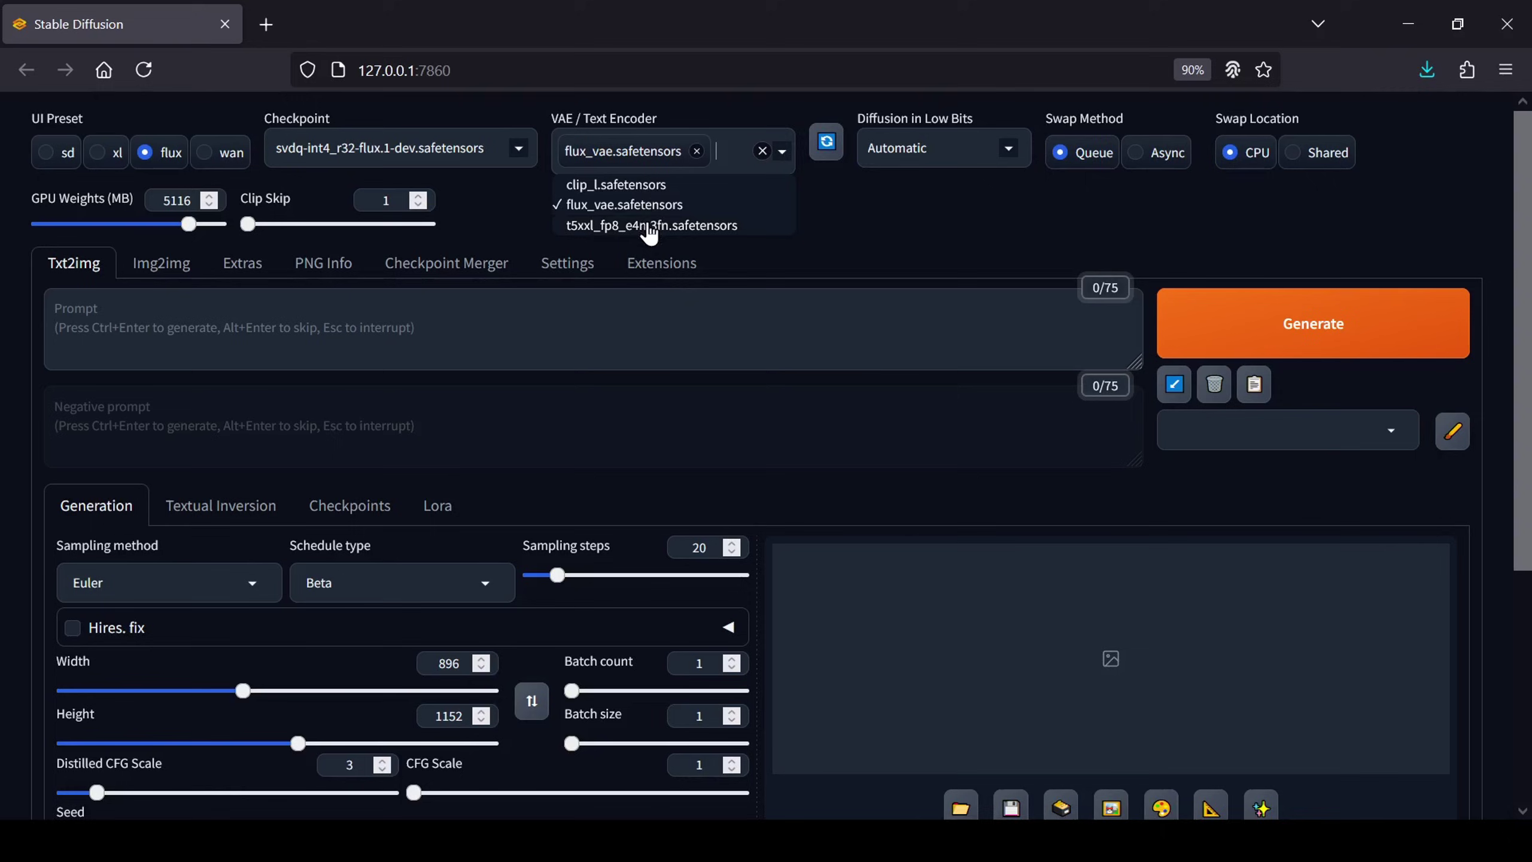
left_click(649, 229)
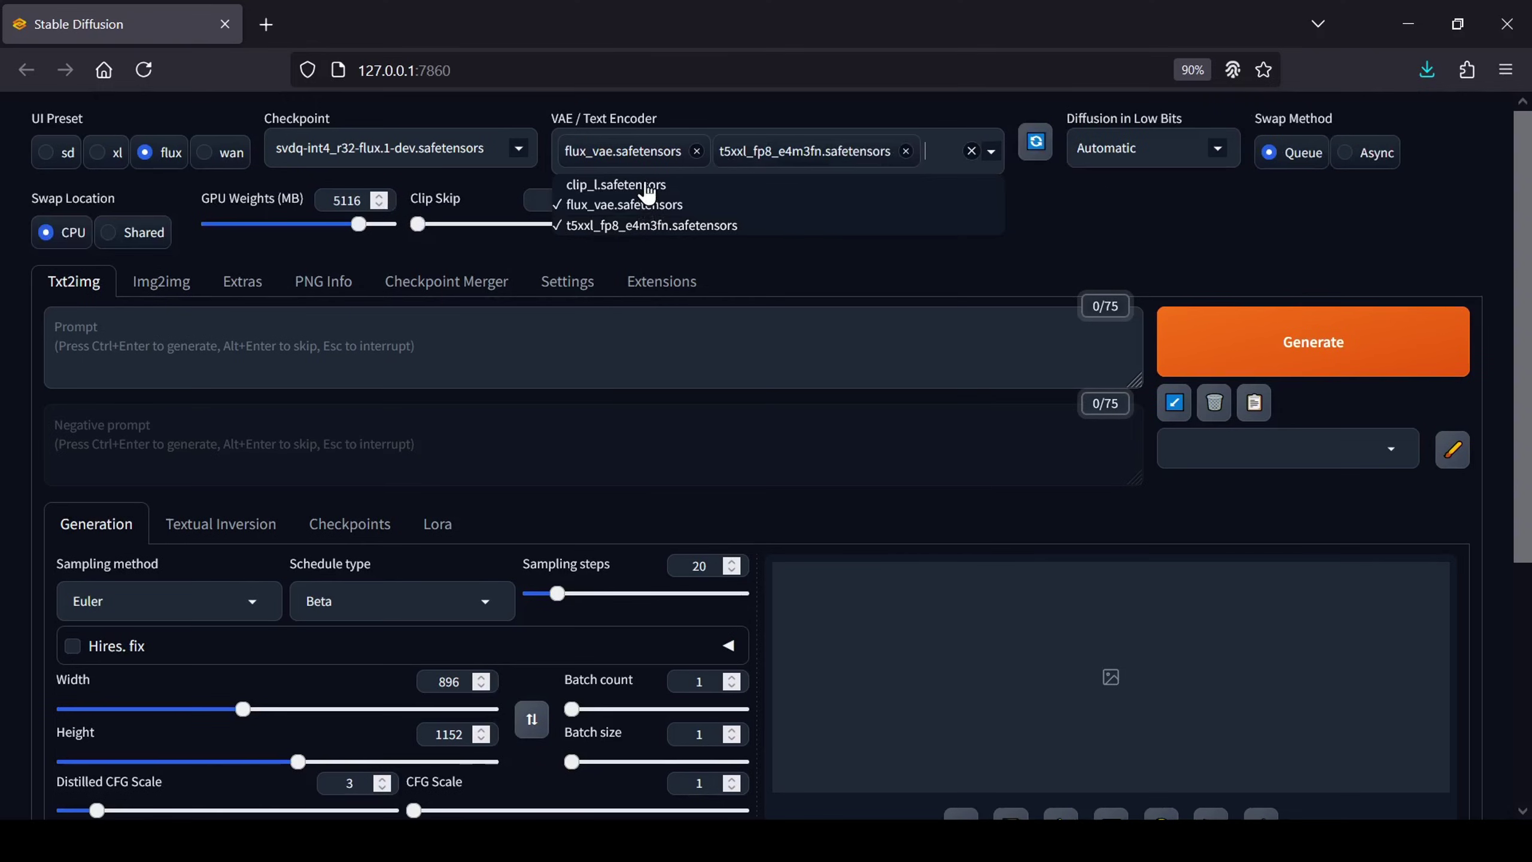
left_click(646, 188)
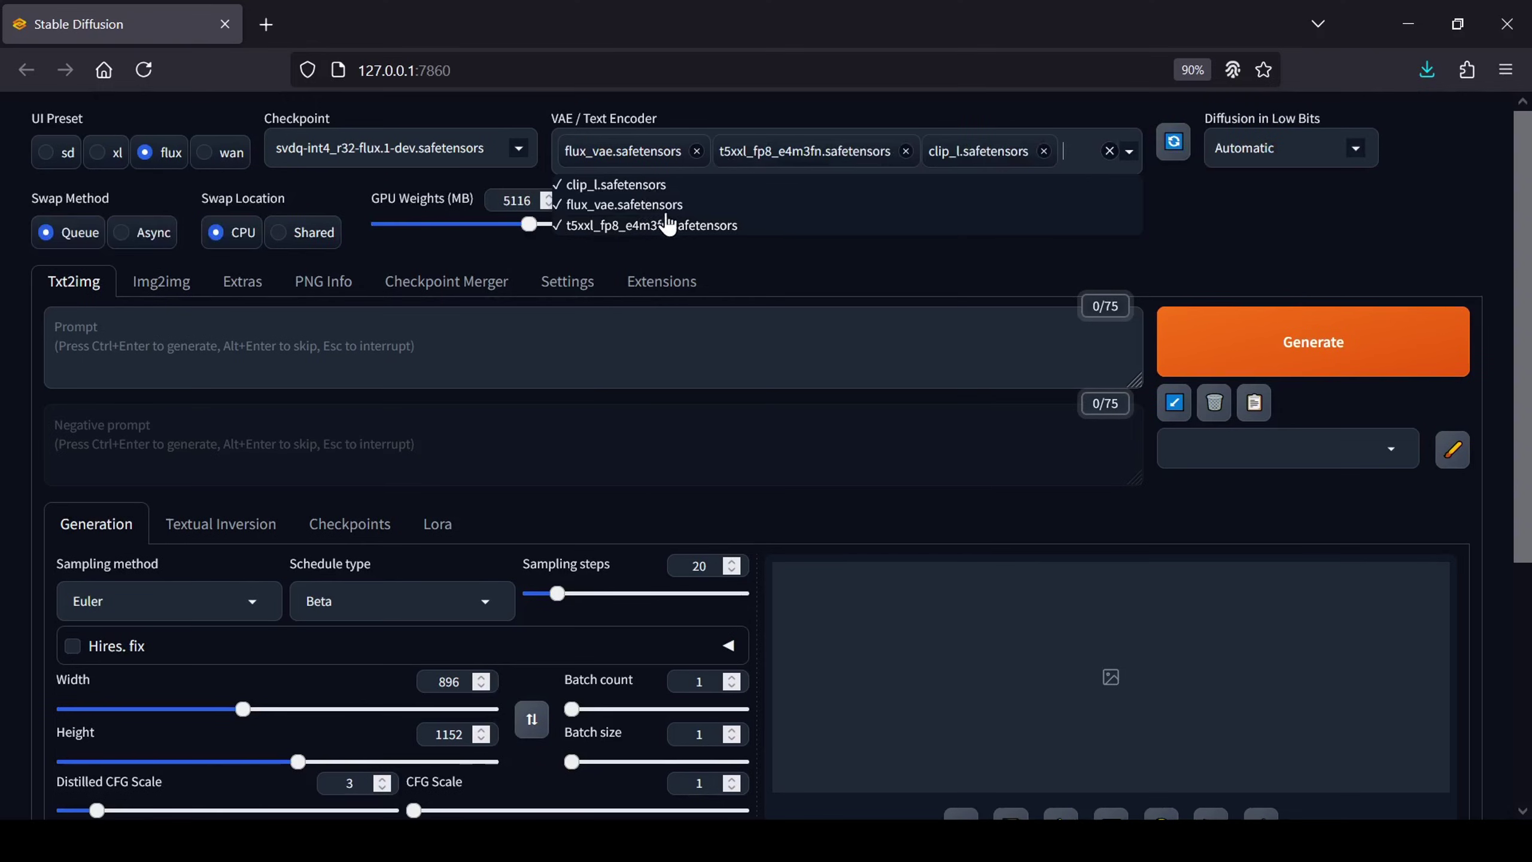
left_click(1198, 218)
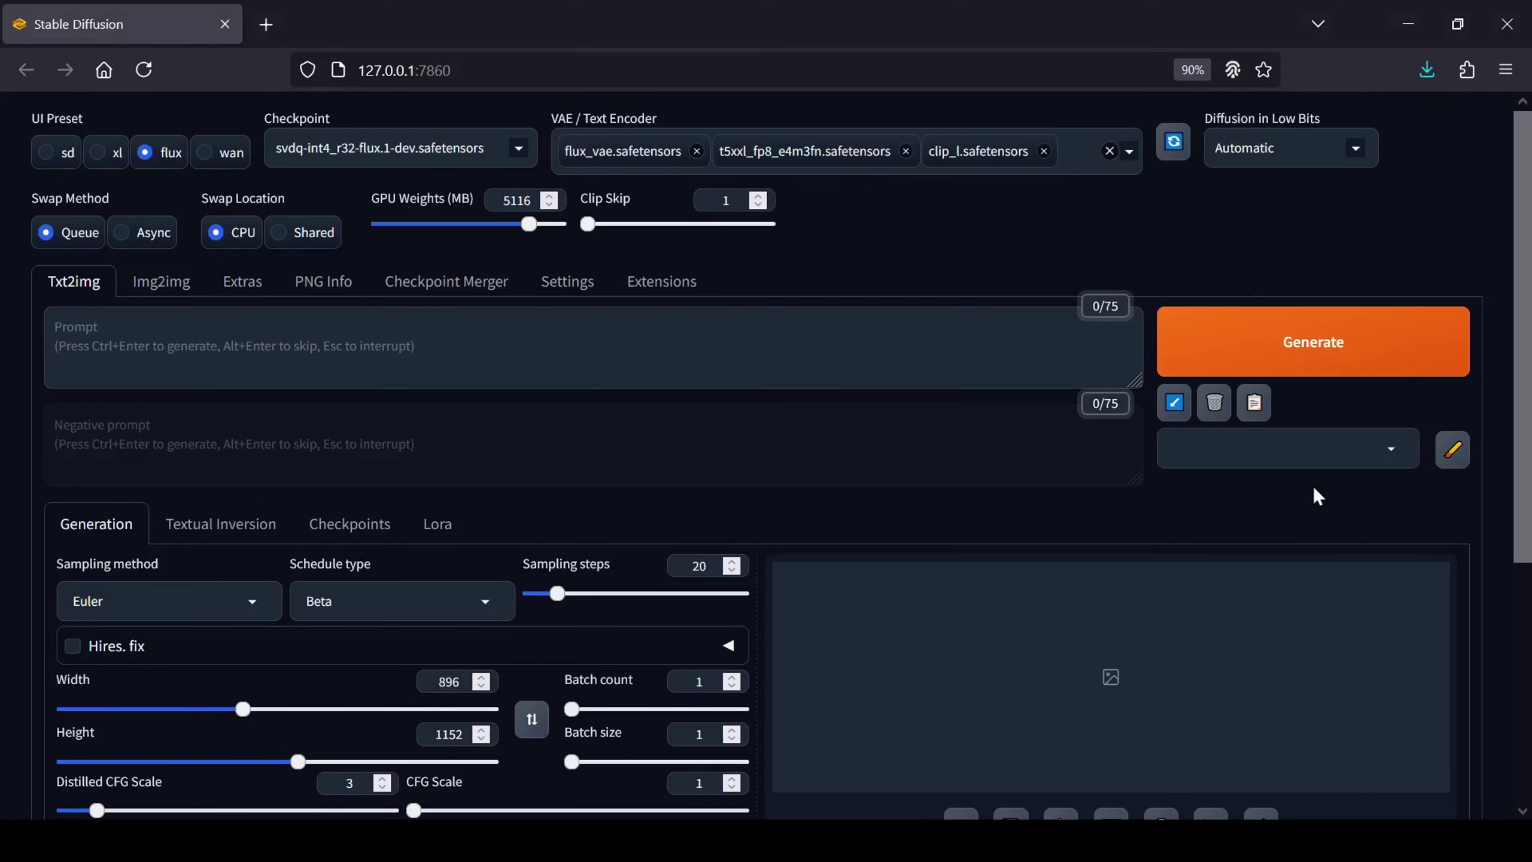
Write the prompt describing a woman with a pink dress at the beach
left_click(530, 357)
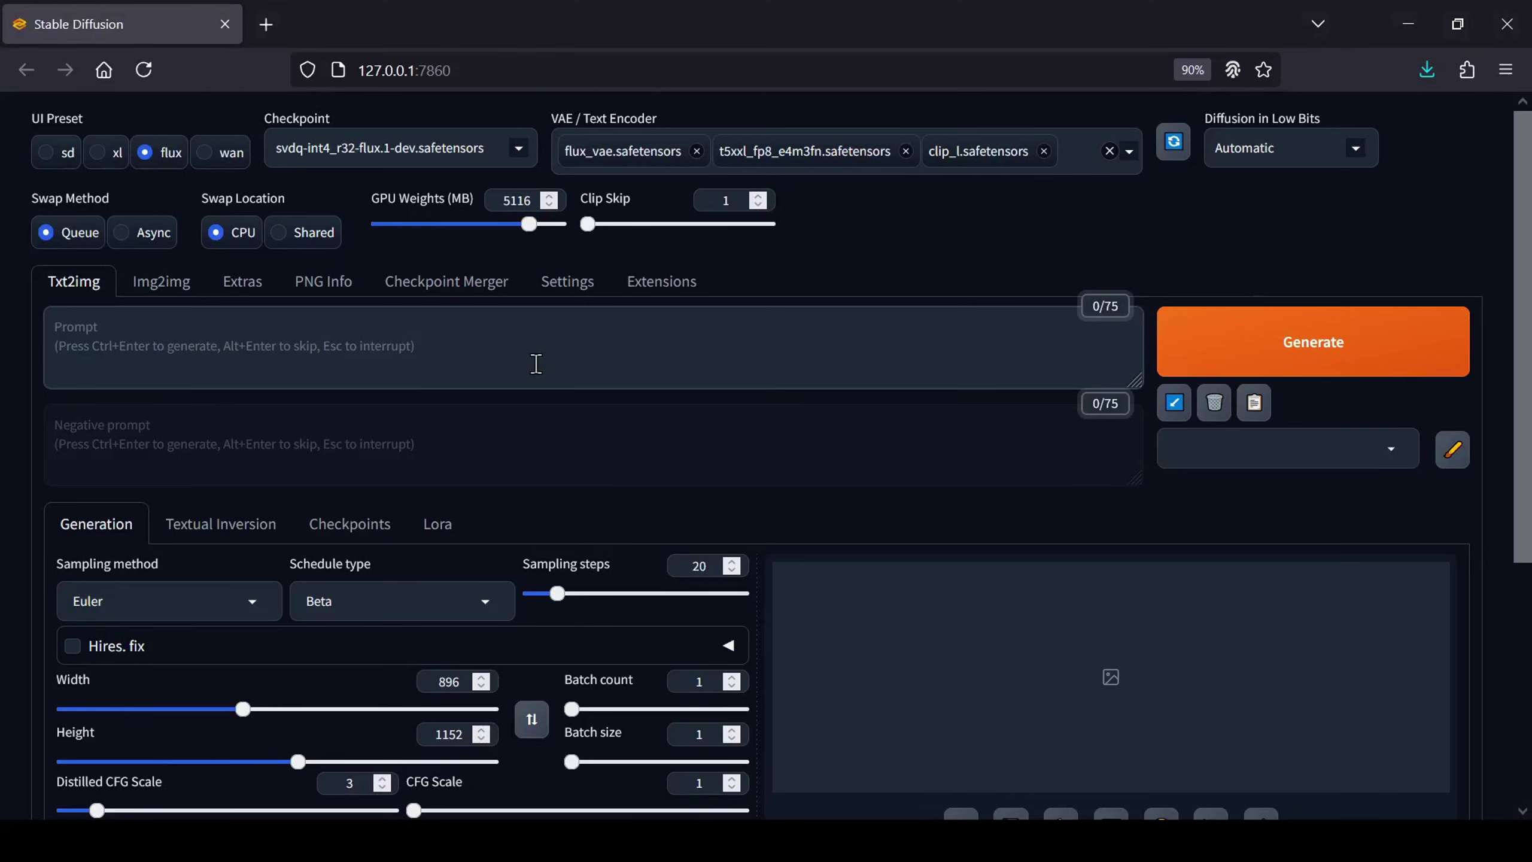
type("a woman")
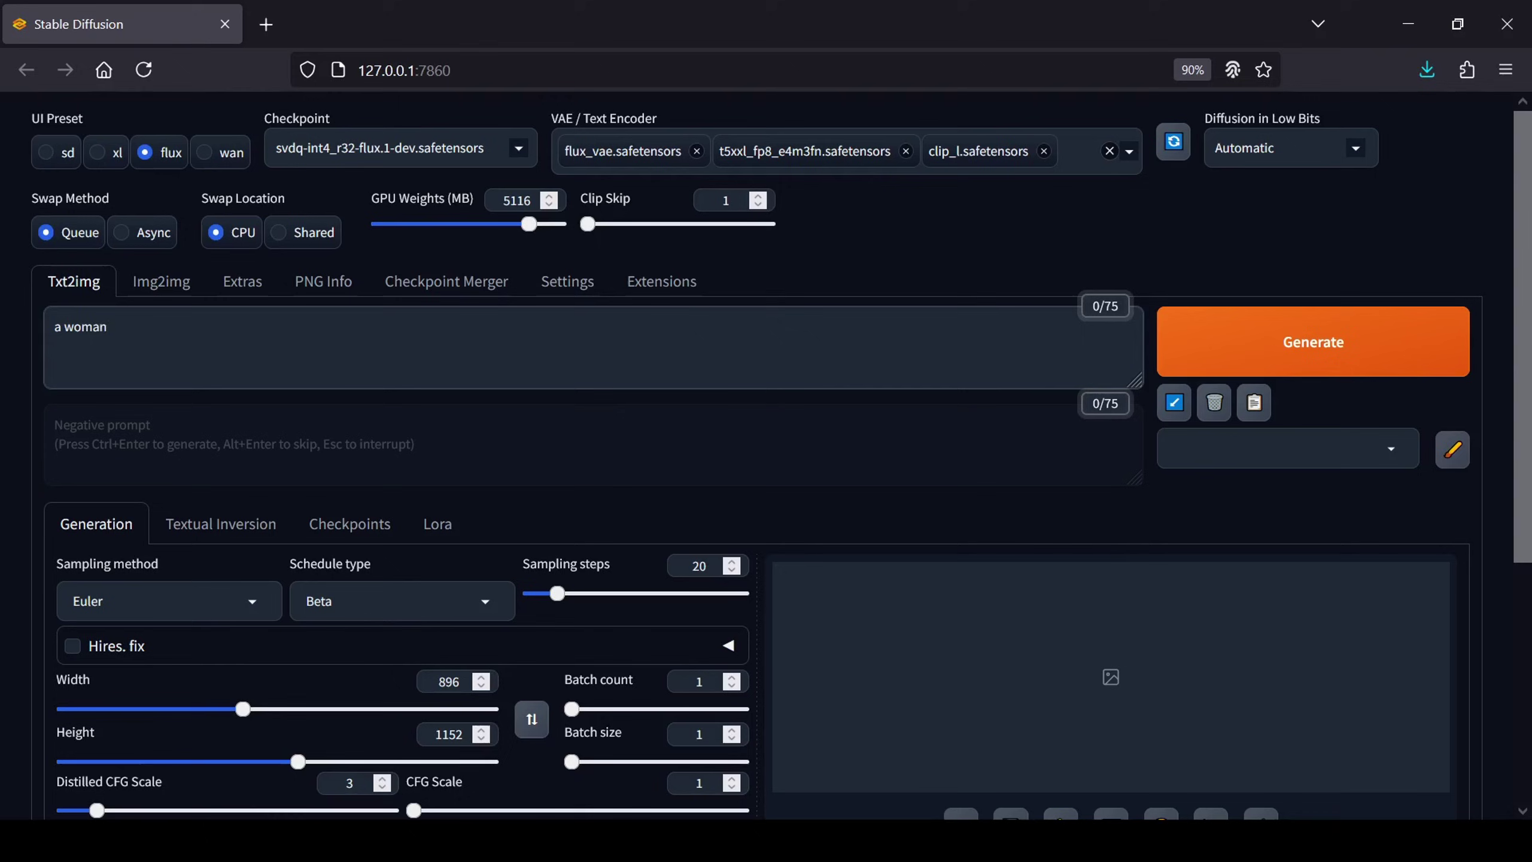
type(" with a pink dress at")
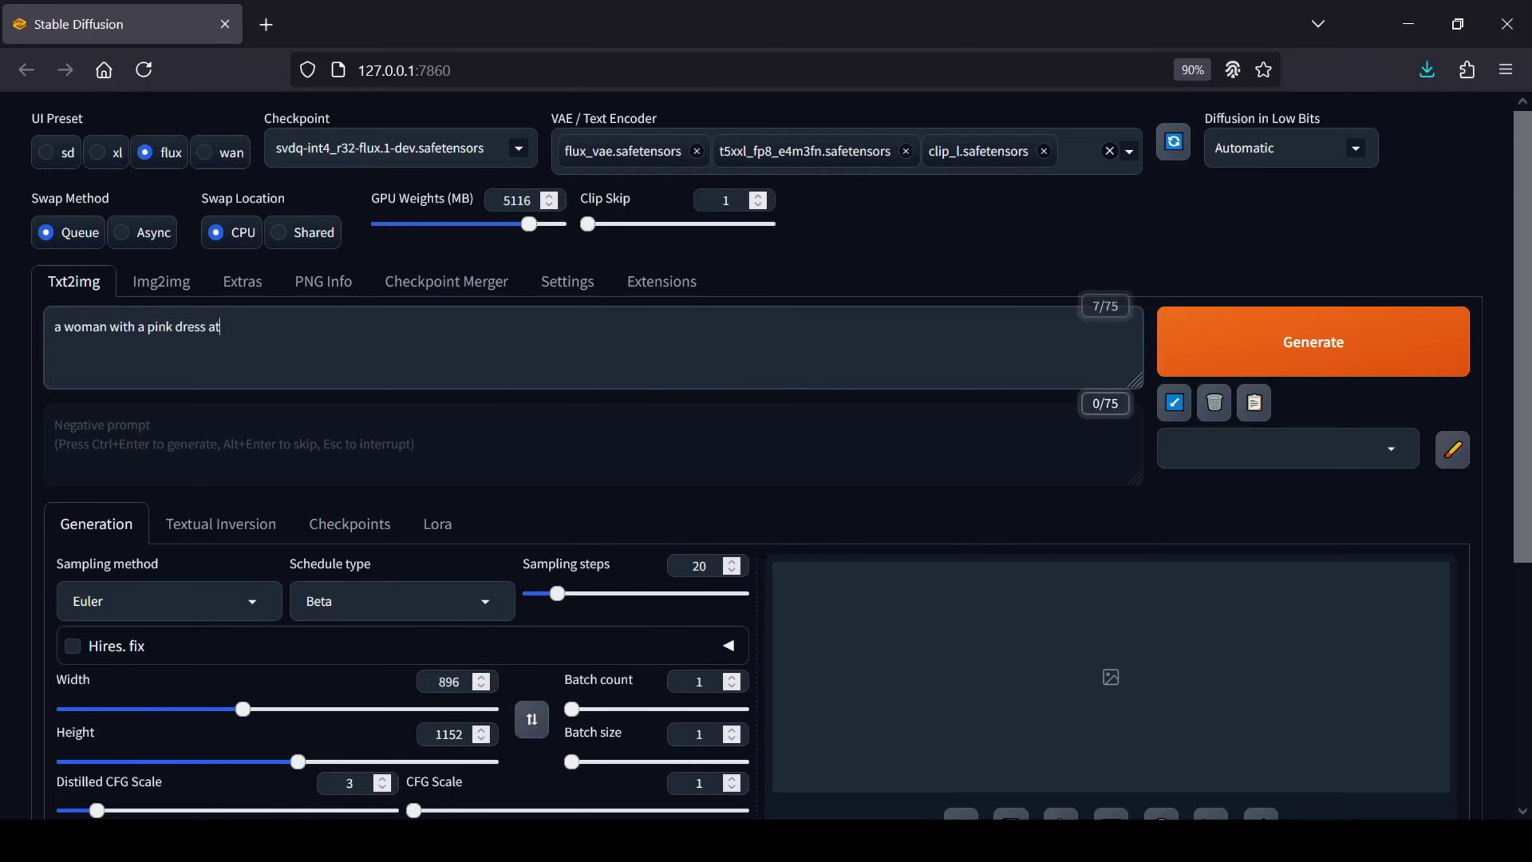
type("he beach")
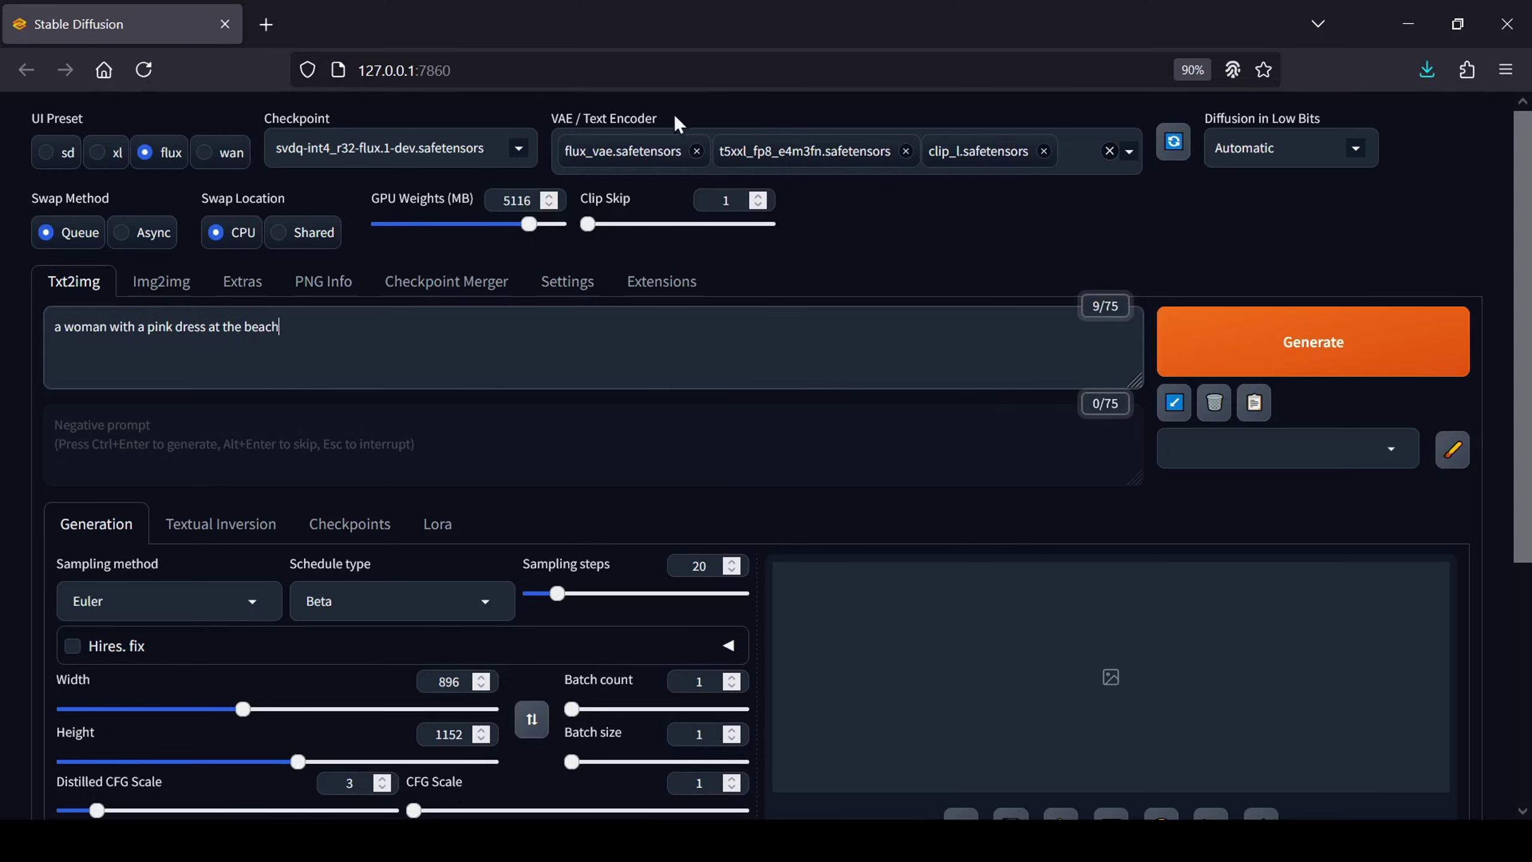
Set width and height to 768 and lower the sampling steps by two
scroll(702, 365, "down", 3)
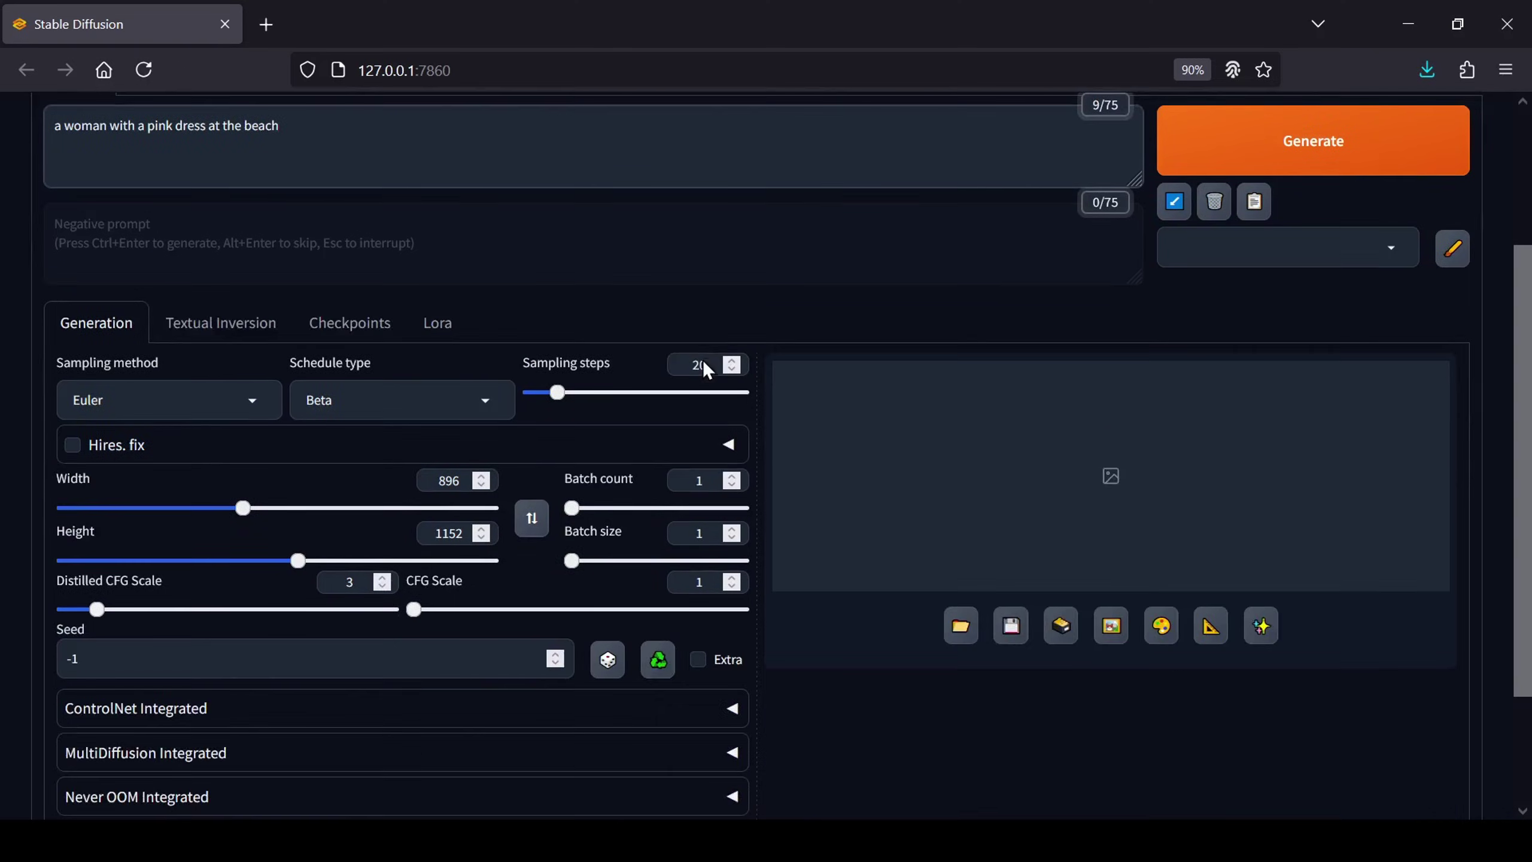
double_click(420, 487)
type("768")
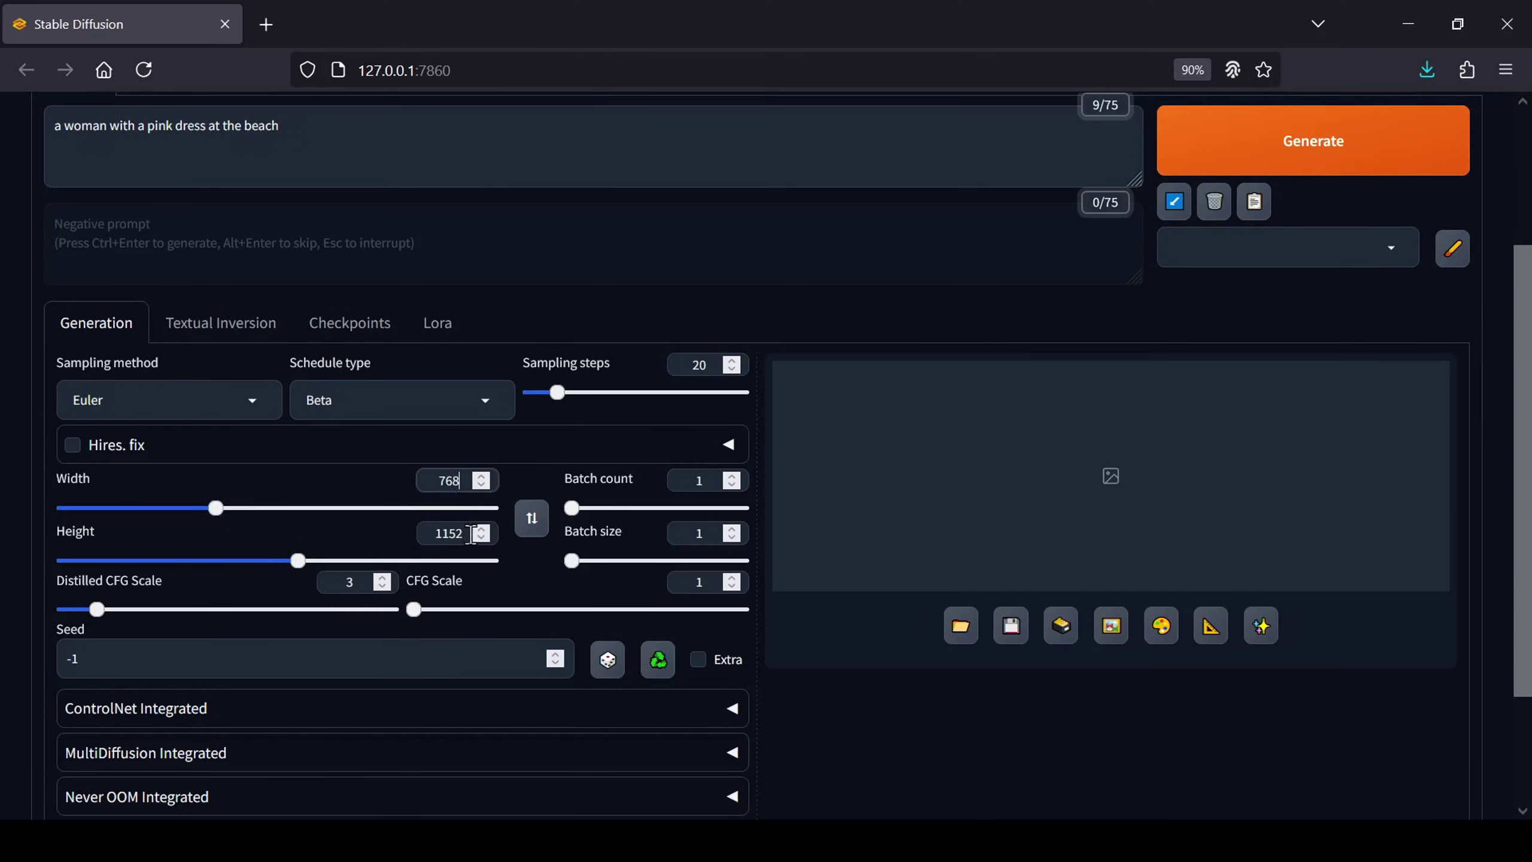
double_click(464, 531)
type("768")
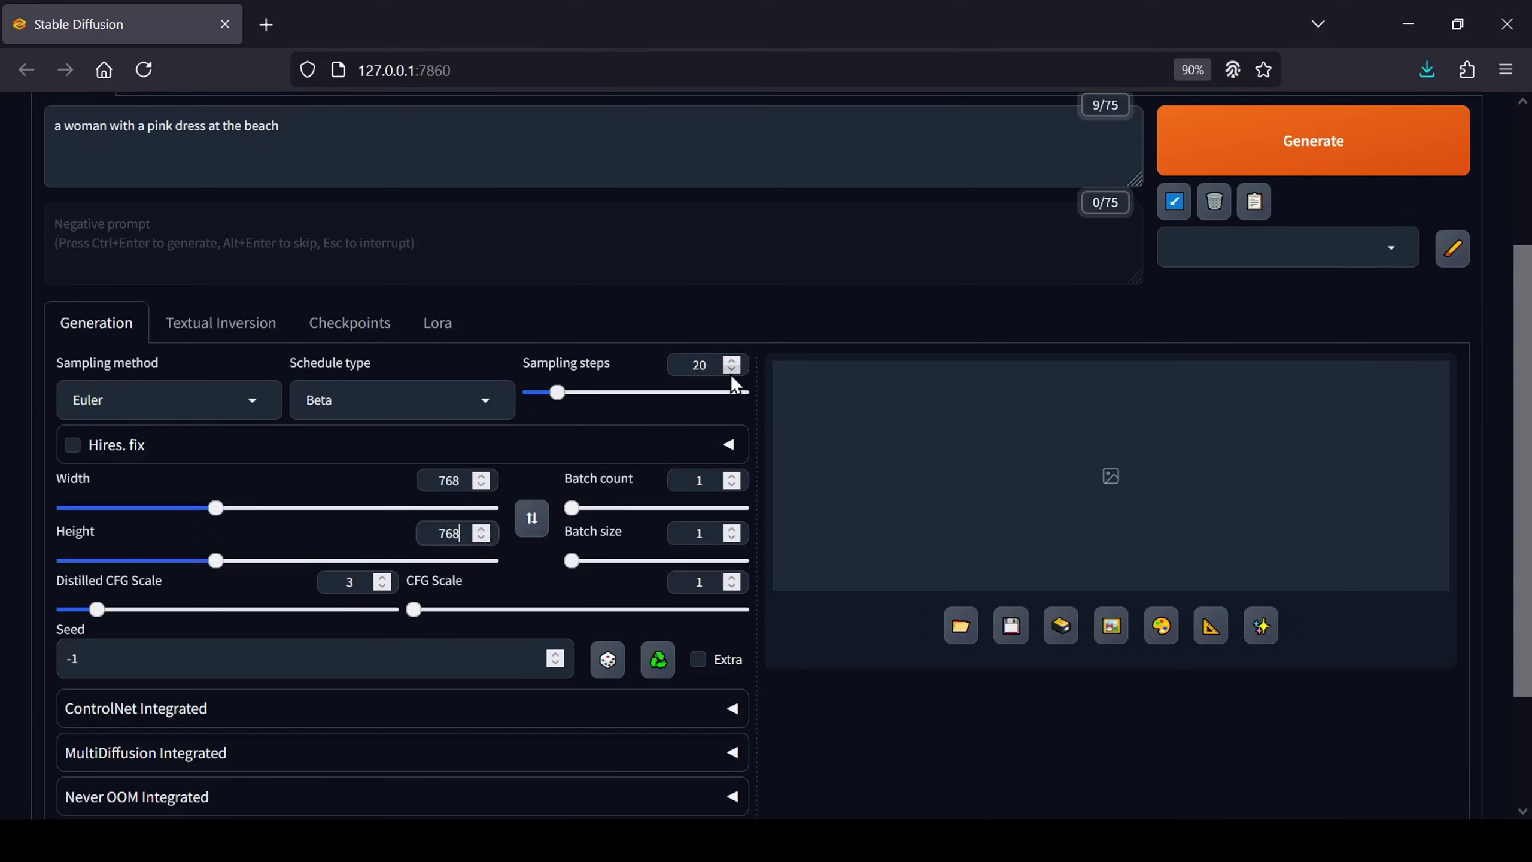
left_click(732, 368)
left_click(731, 369)
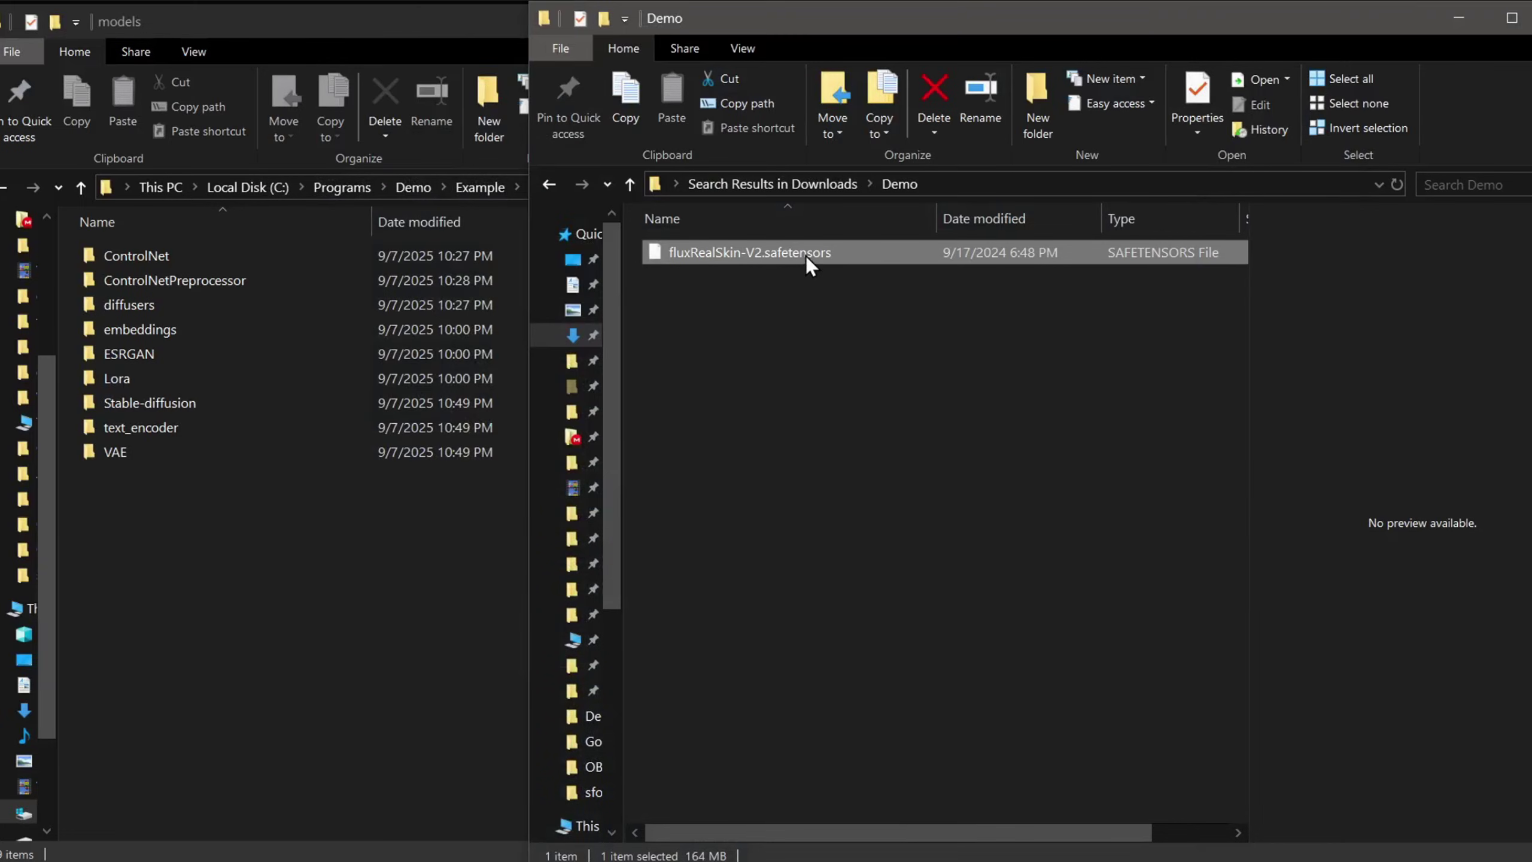
Move fluxRealSkin-V2.safetensors into models\Lora and open that folder to confirm
left_click_drag(805, 260, 282, 395)
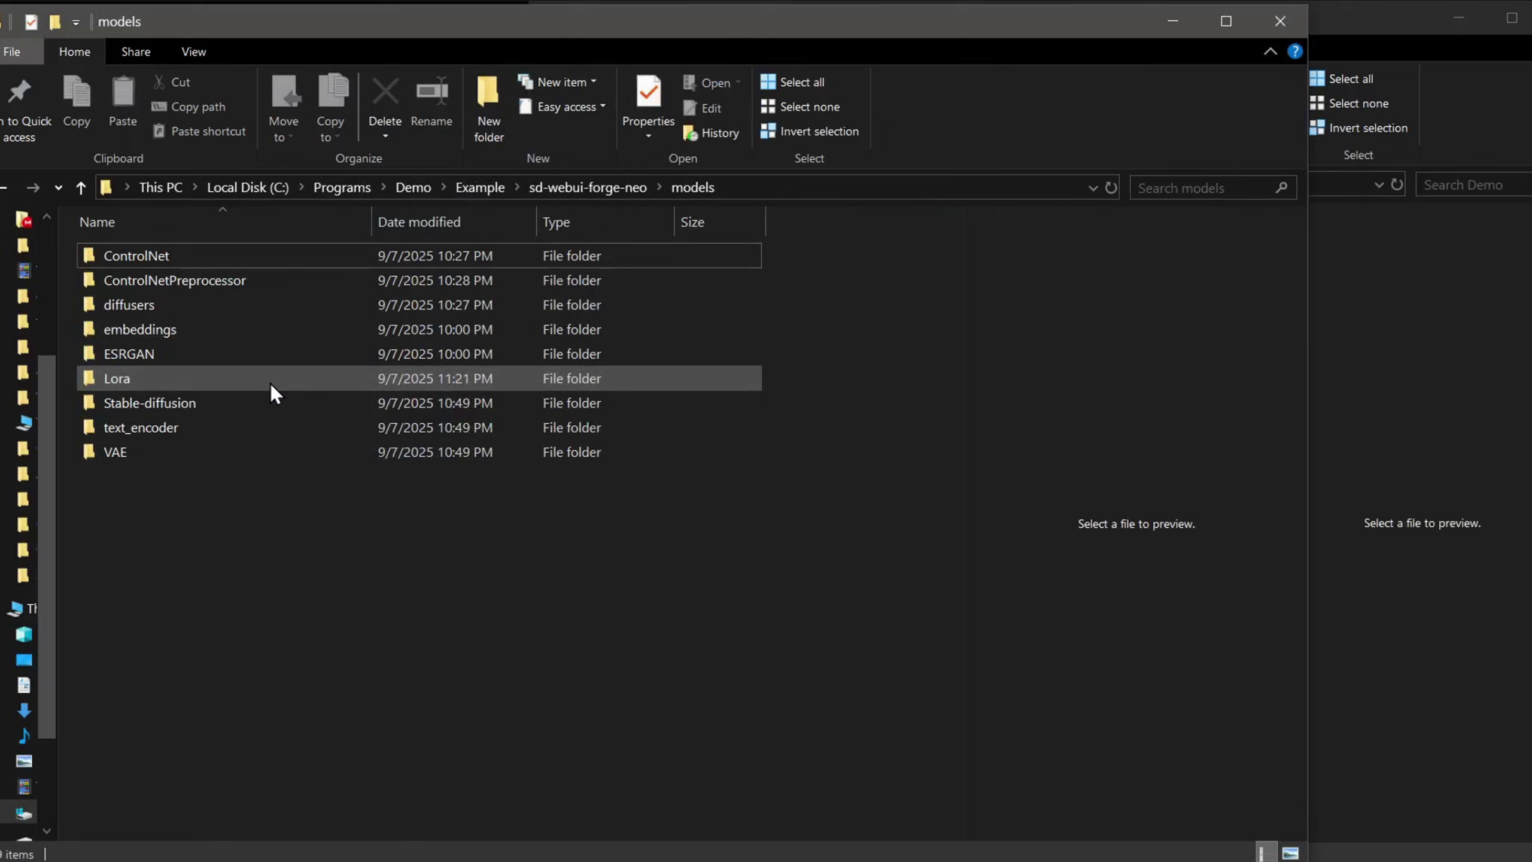
double_click(271, 381)
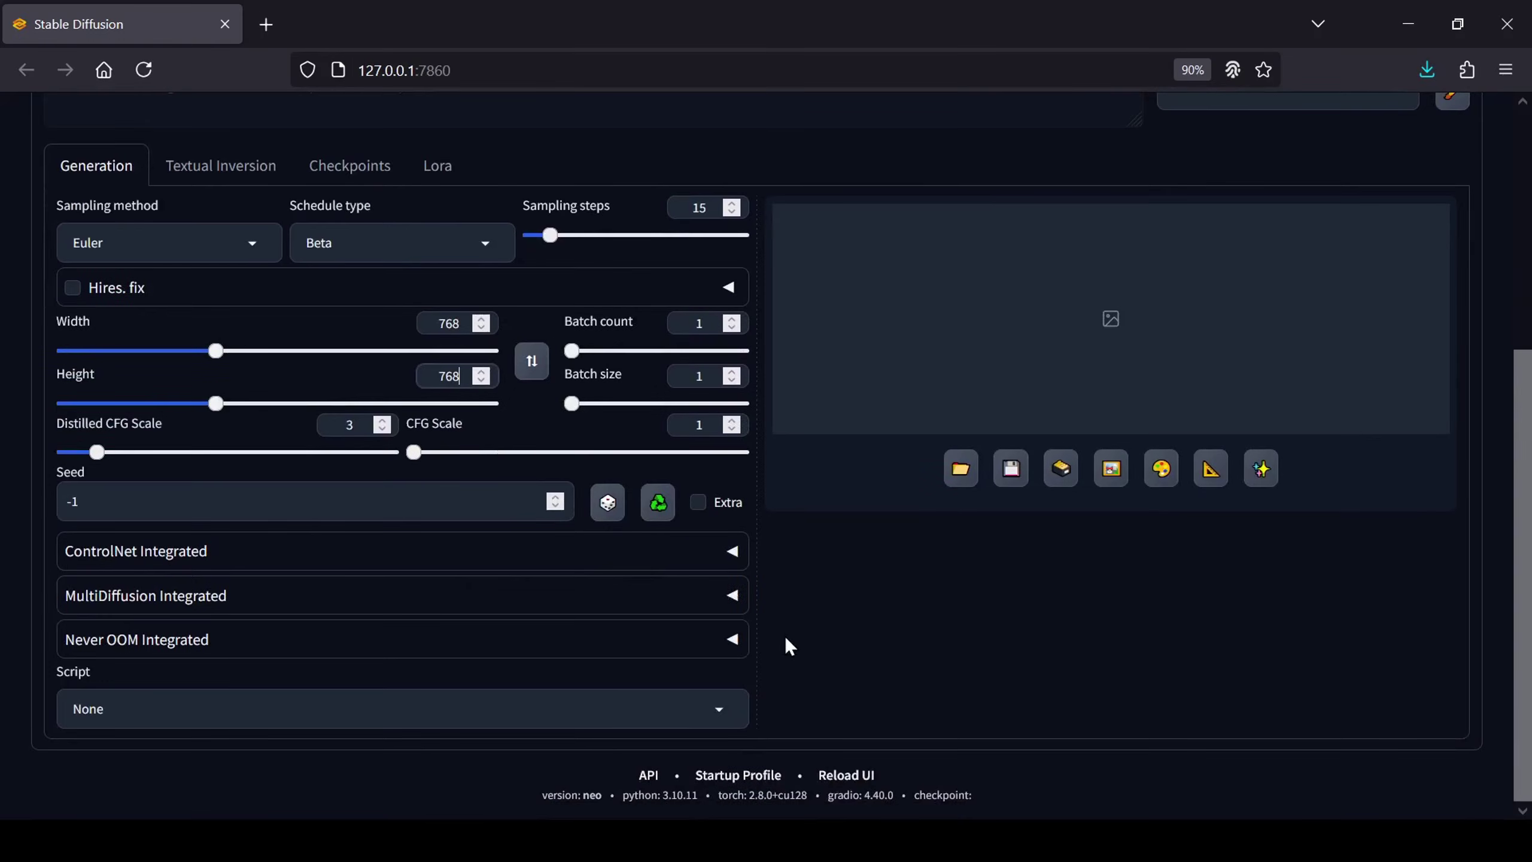
Refresh the LoRA list and append the fluxRealSkin-V2 tag <lora:flux_train_replicate:1> to the beach prompt
scroll(785, 636, "up", 3)
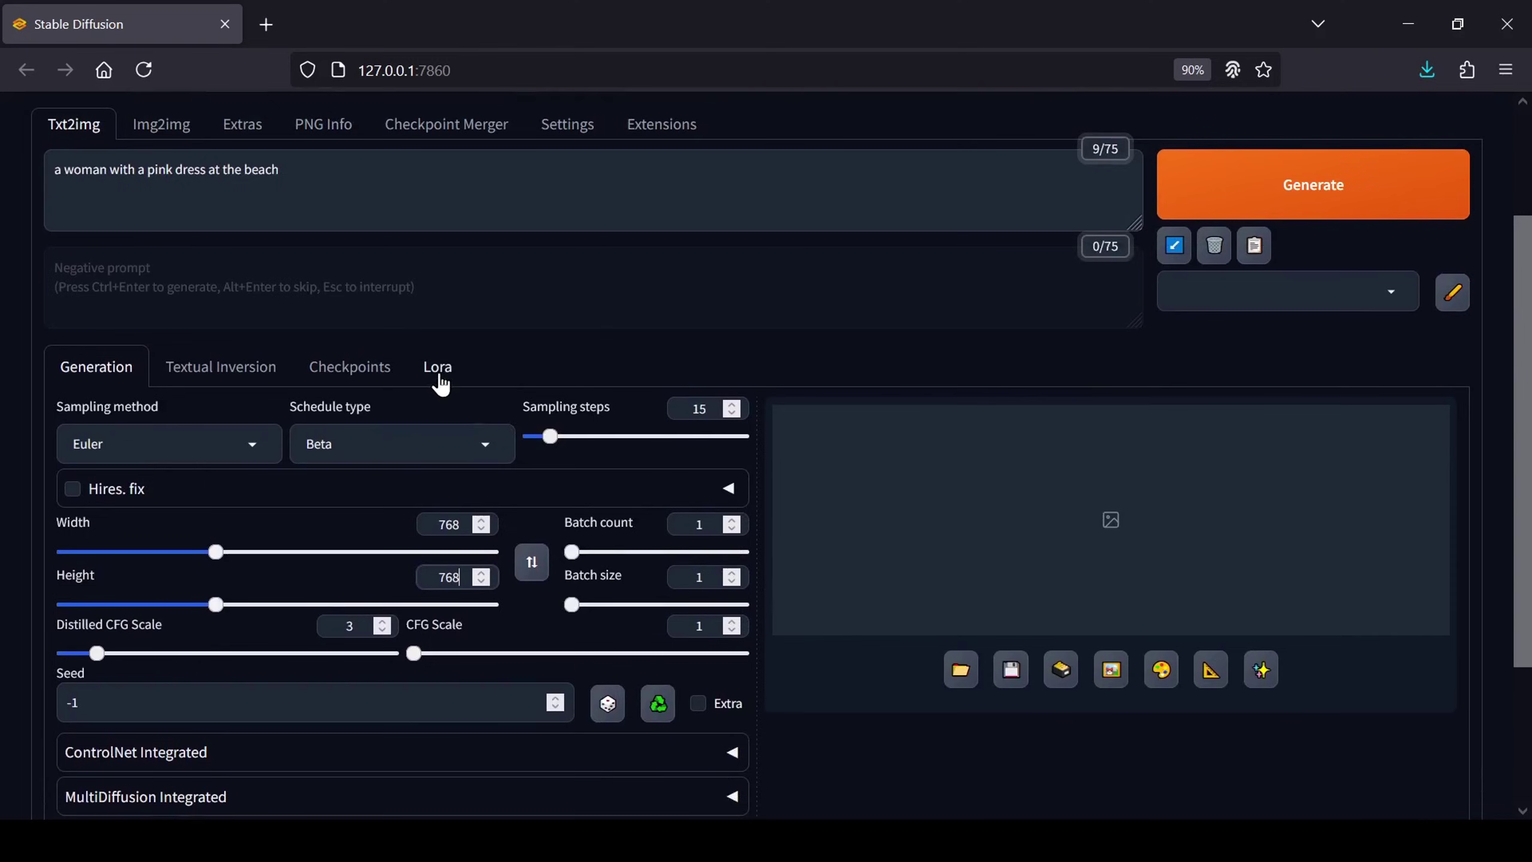
left_click(440, 377)
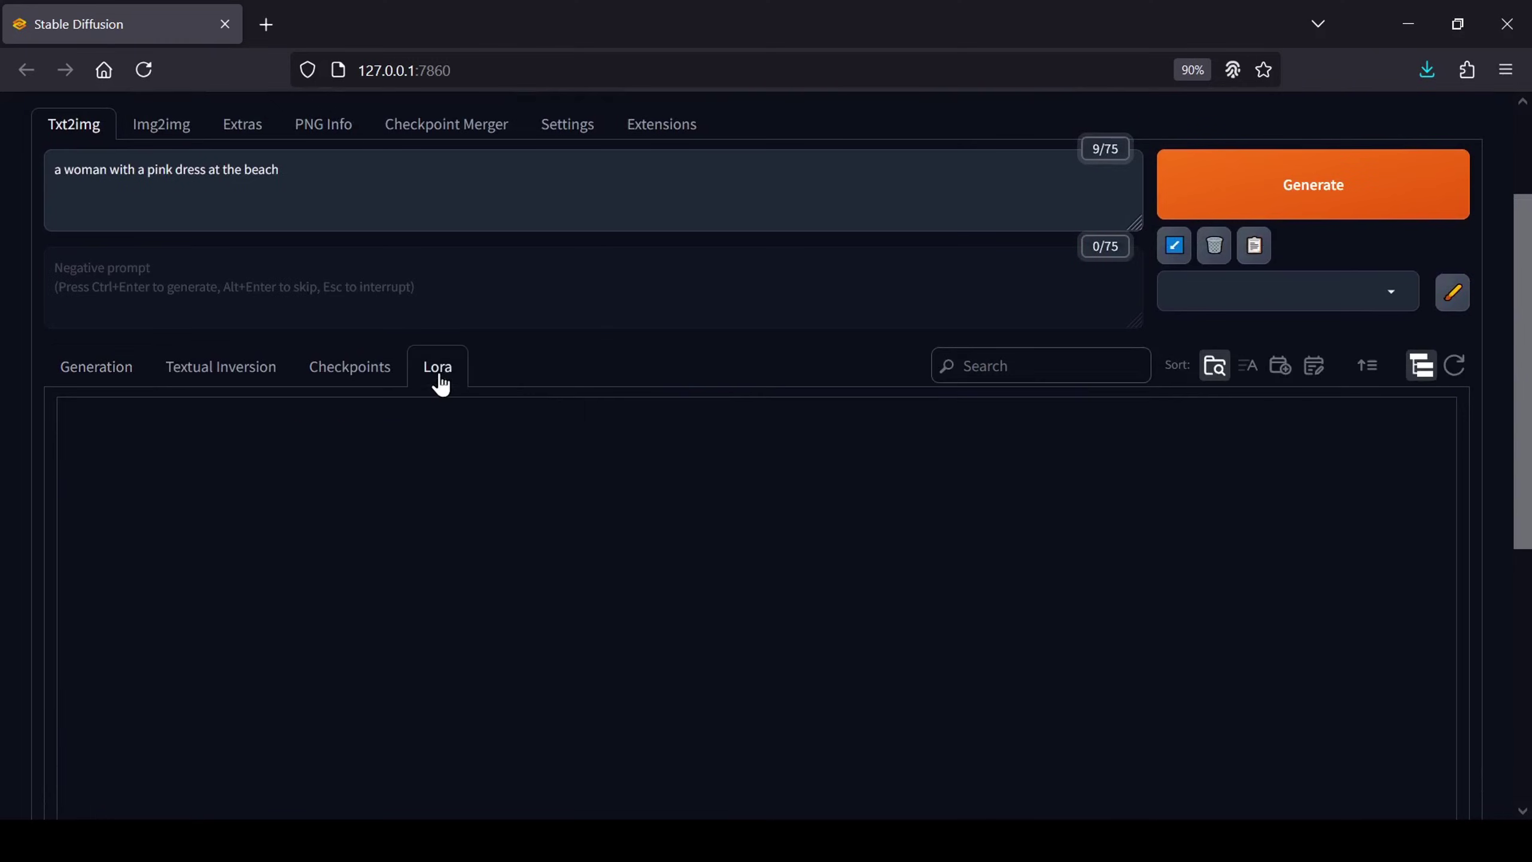
left_click(1452, 366)
left_click(239, 641)
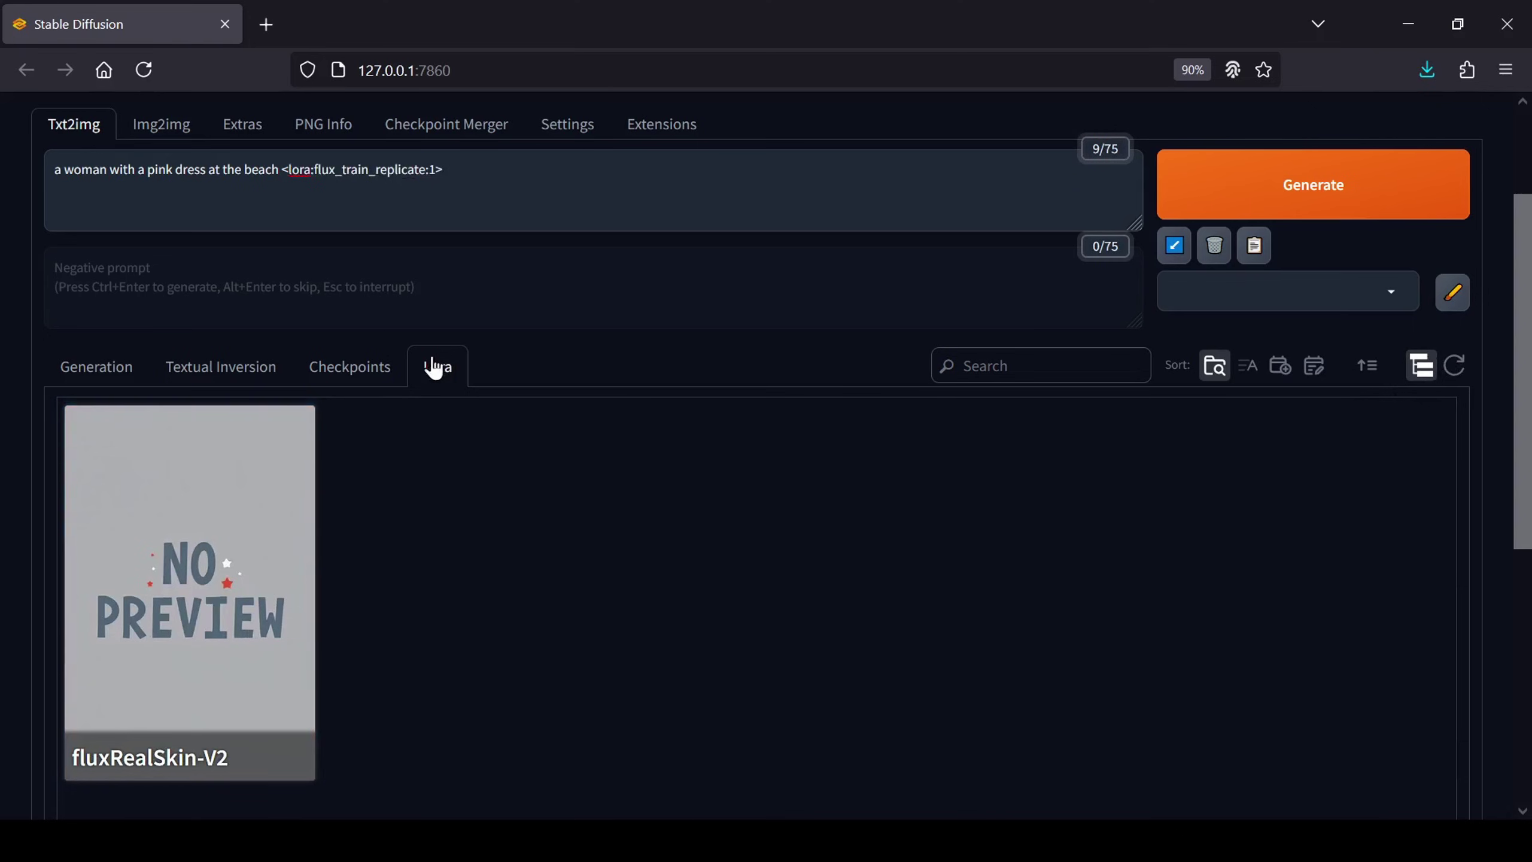
left_click(103, 379)
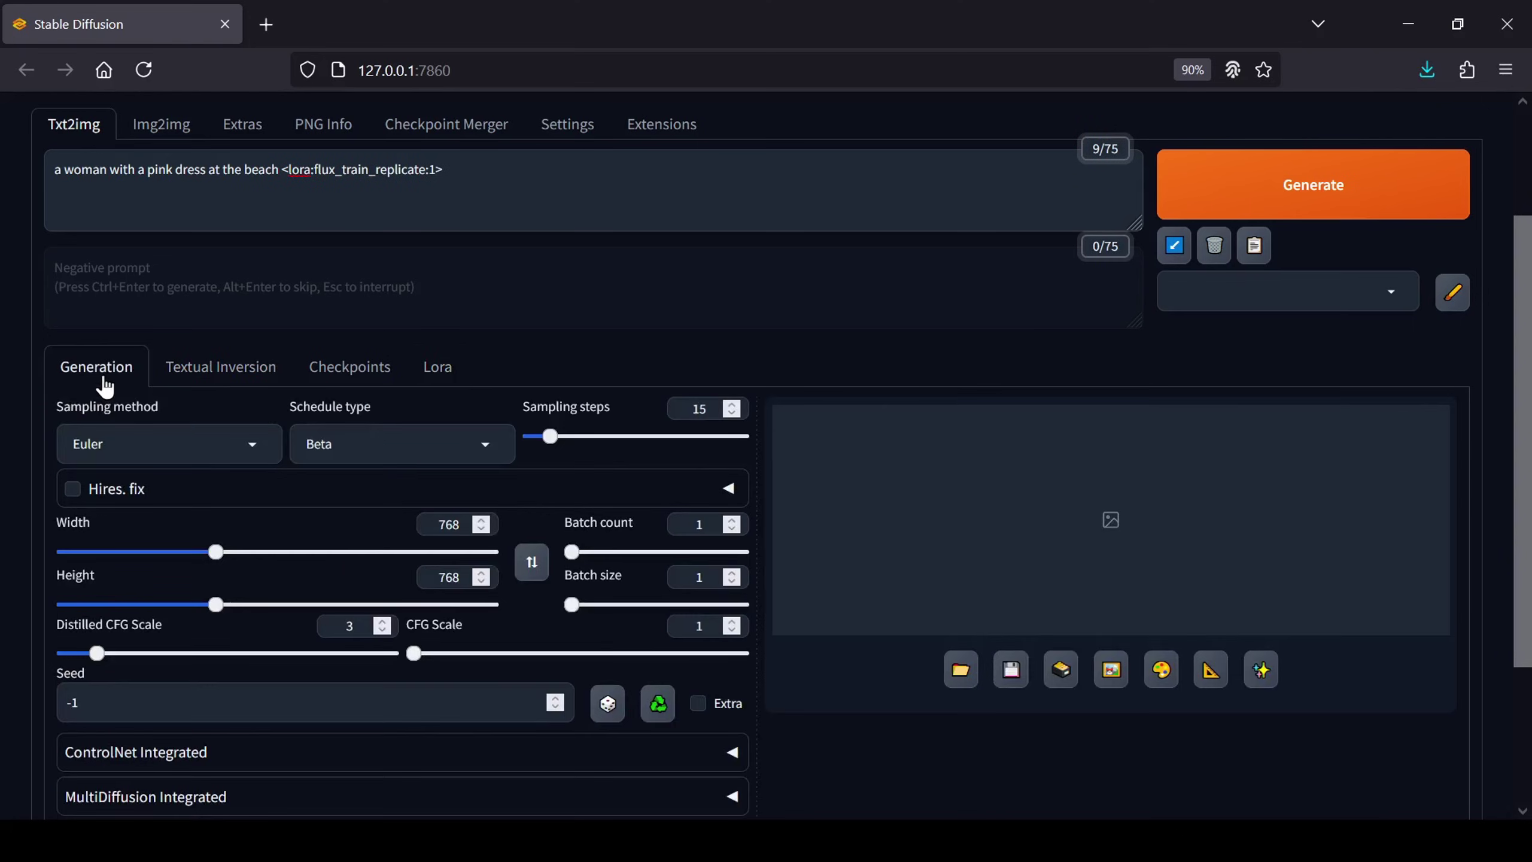
scroll(852, 805, "up", 3)
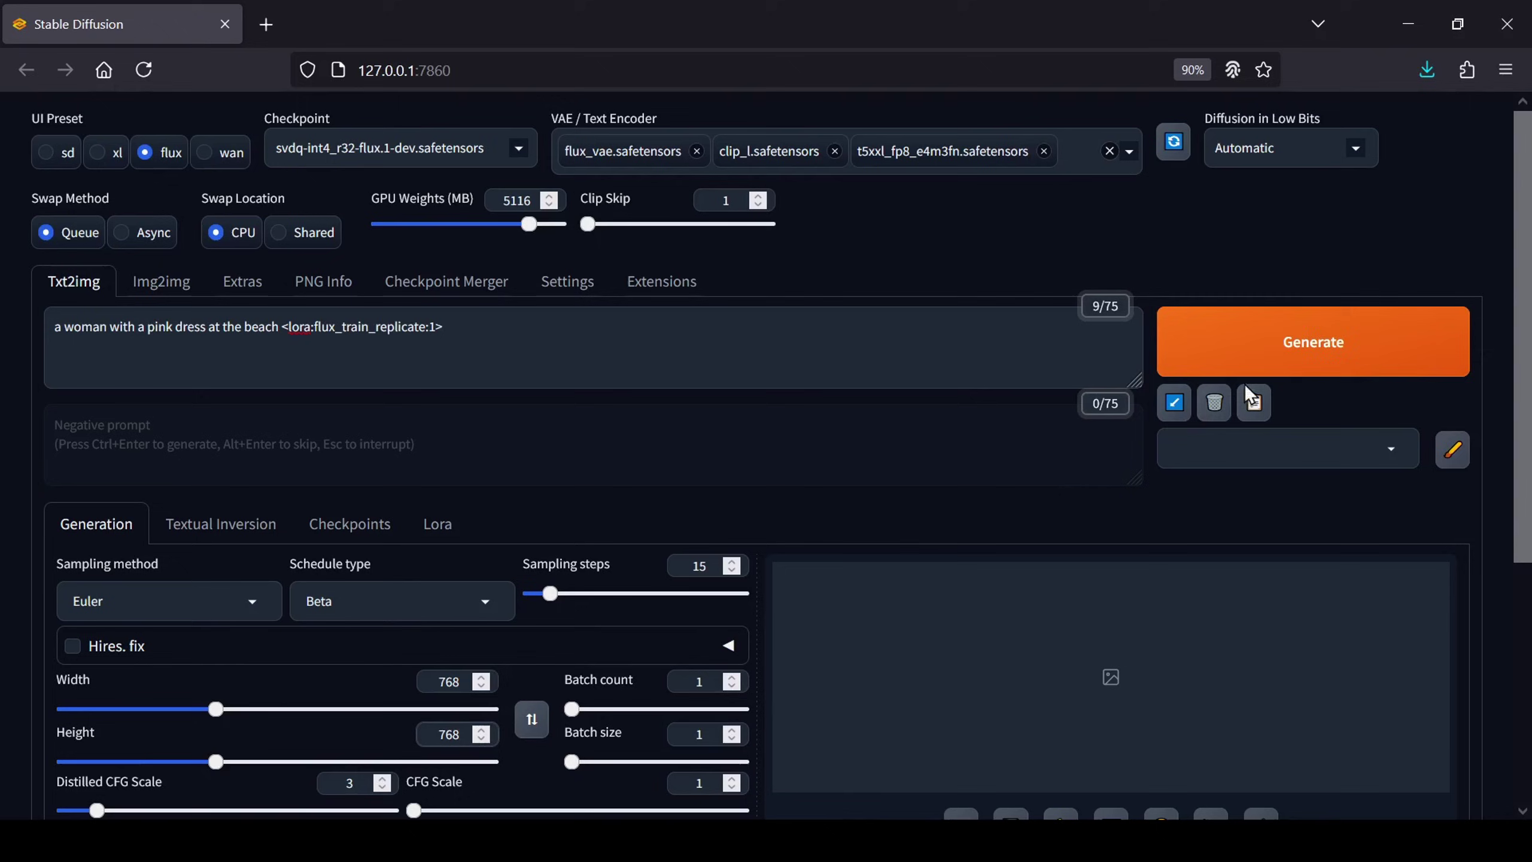
Generate the 768×768 beach image of the woman in a pink dress and view it full size
left_click(1279, 357)
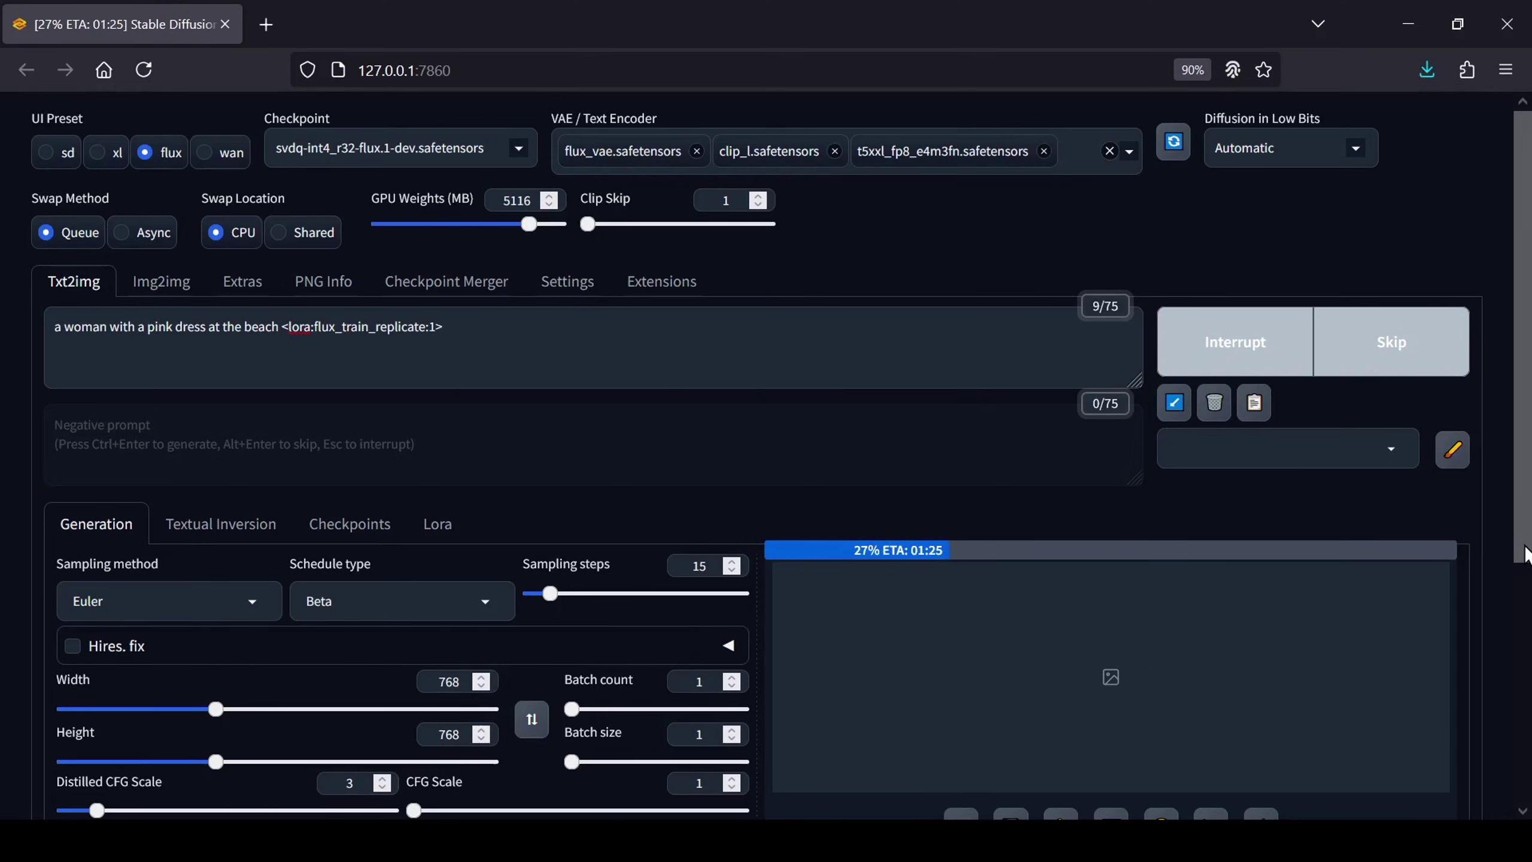
scroll(1446, 574, "down", 3)
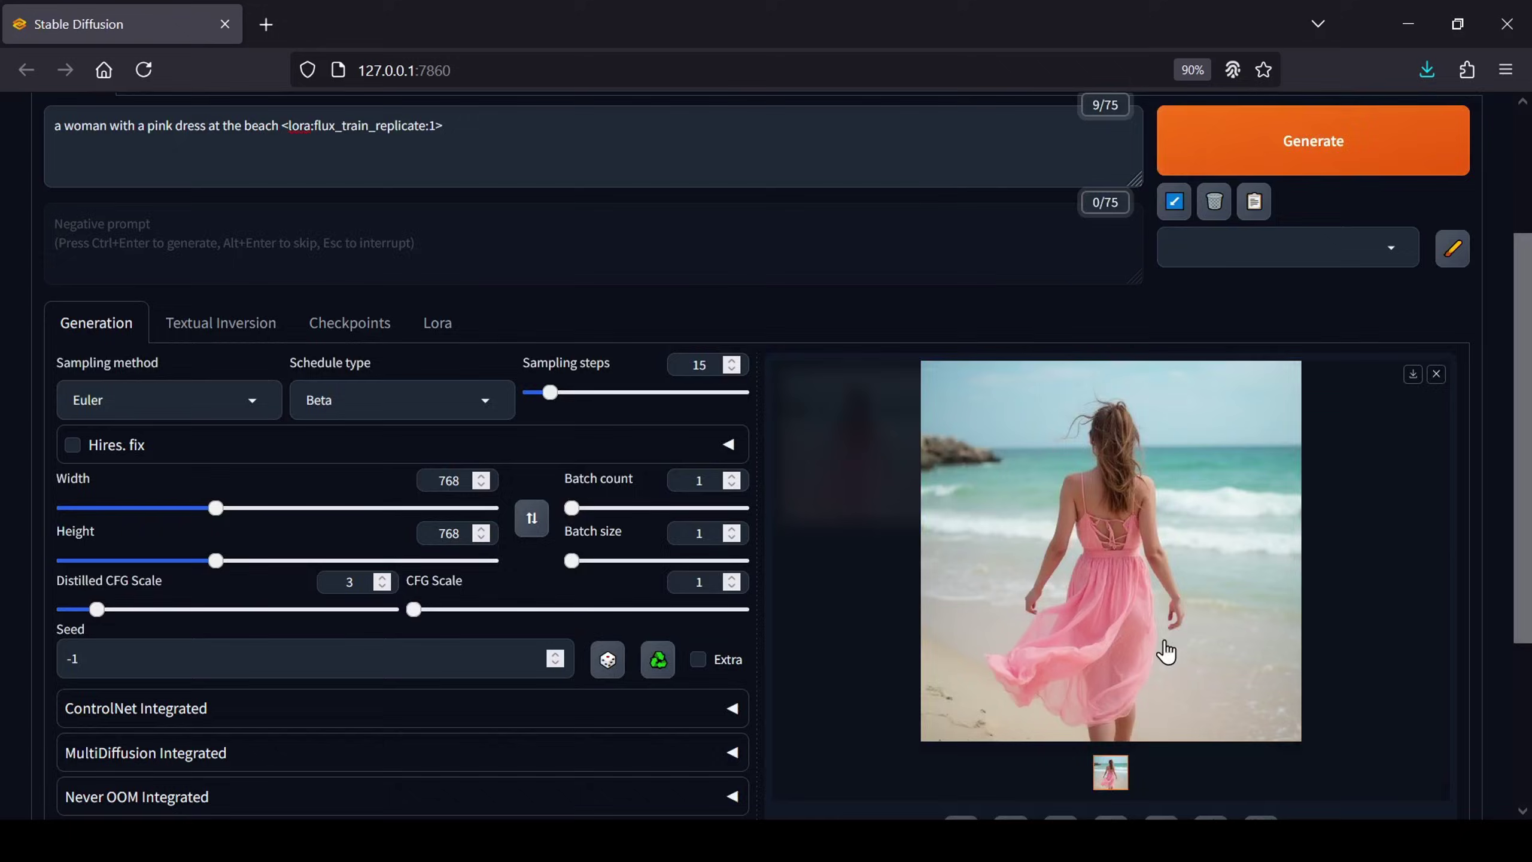
left_click(1164, 641)
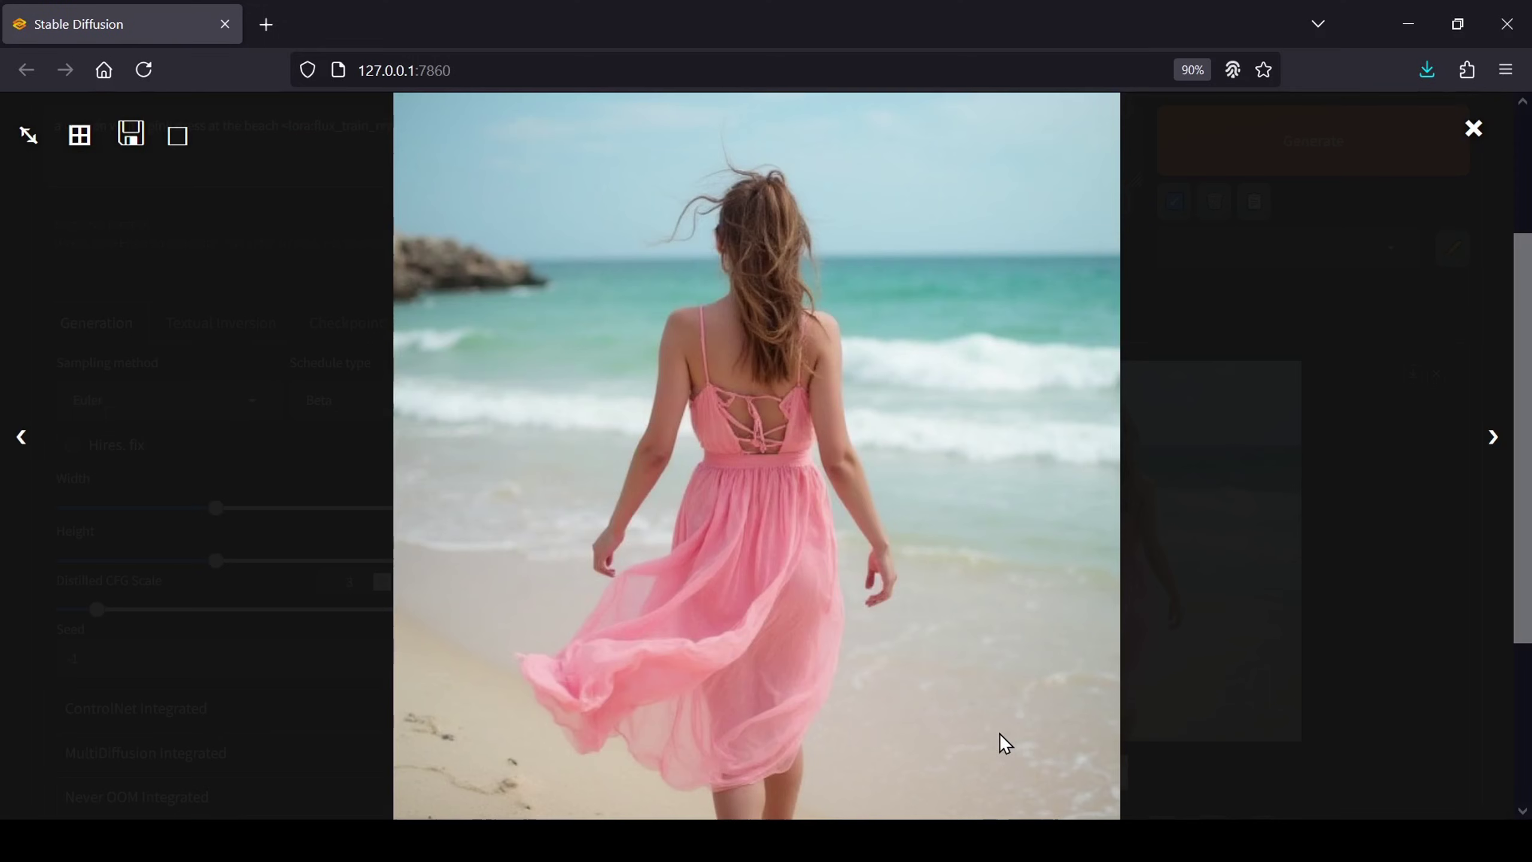
left_click(1471, 129)
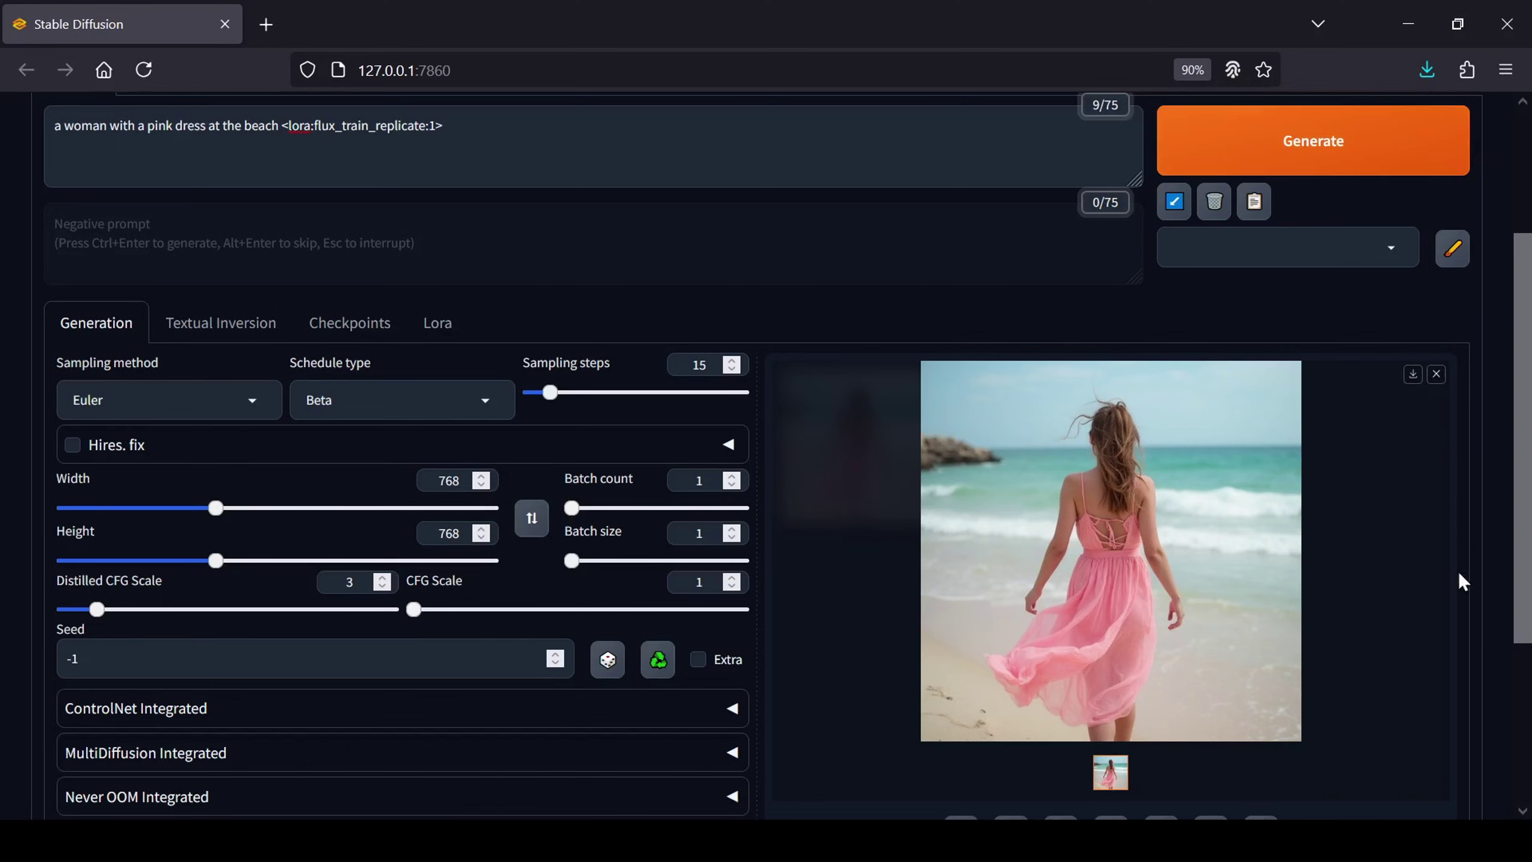
scroll(1063, 765, "up", 3)
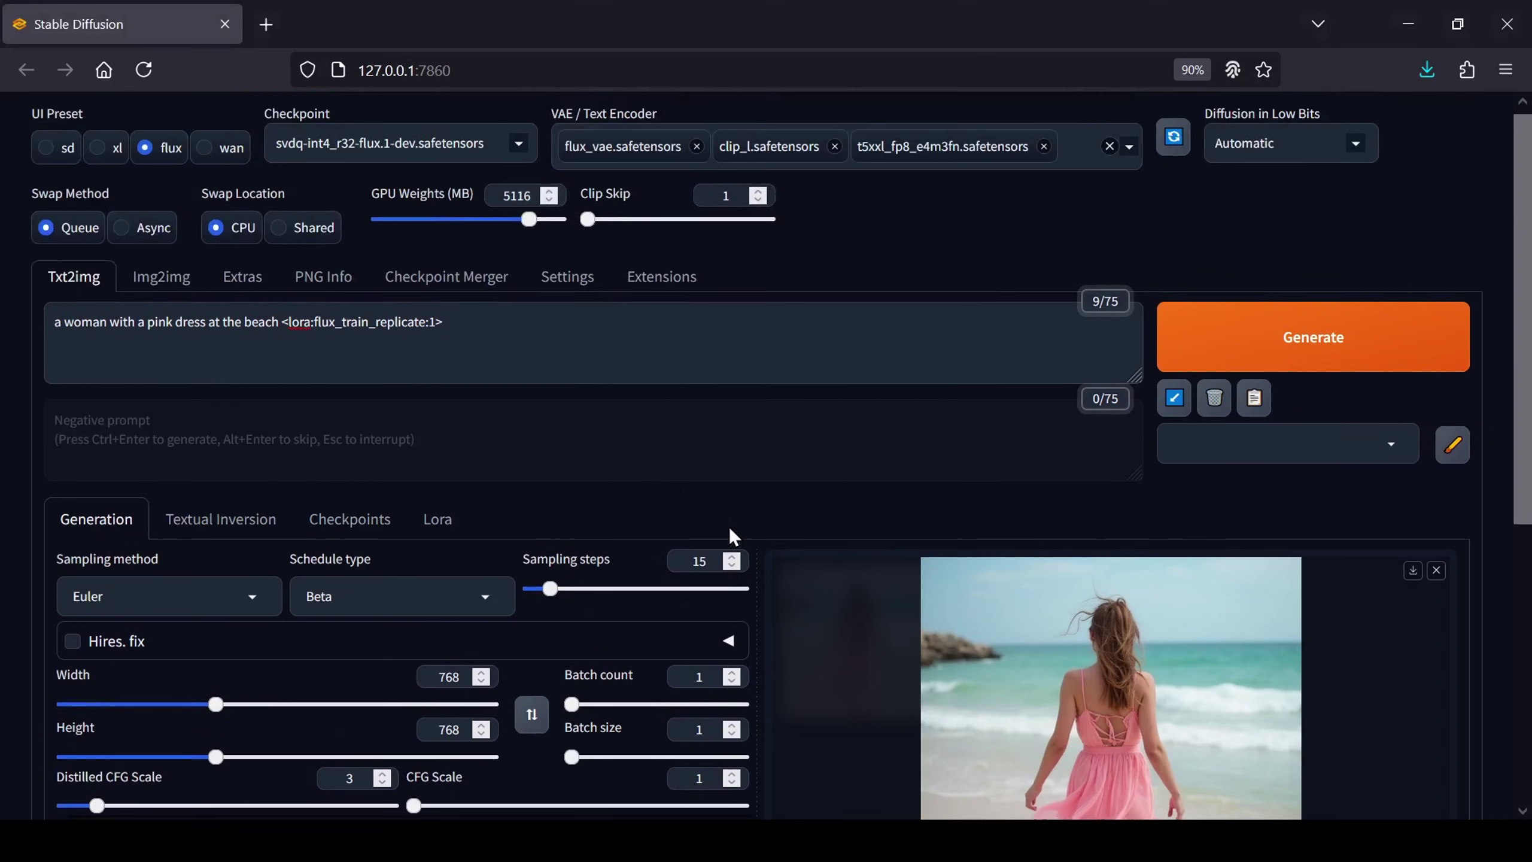
Replace the beach description with the pasted prompt of three monkeys in a banana boat on a wave
left_click_drag(277, 329, 54, 329)
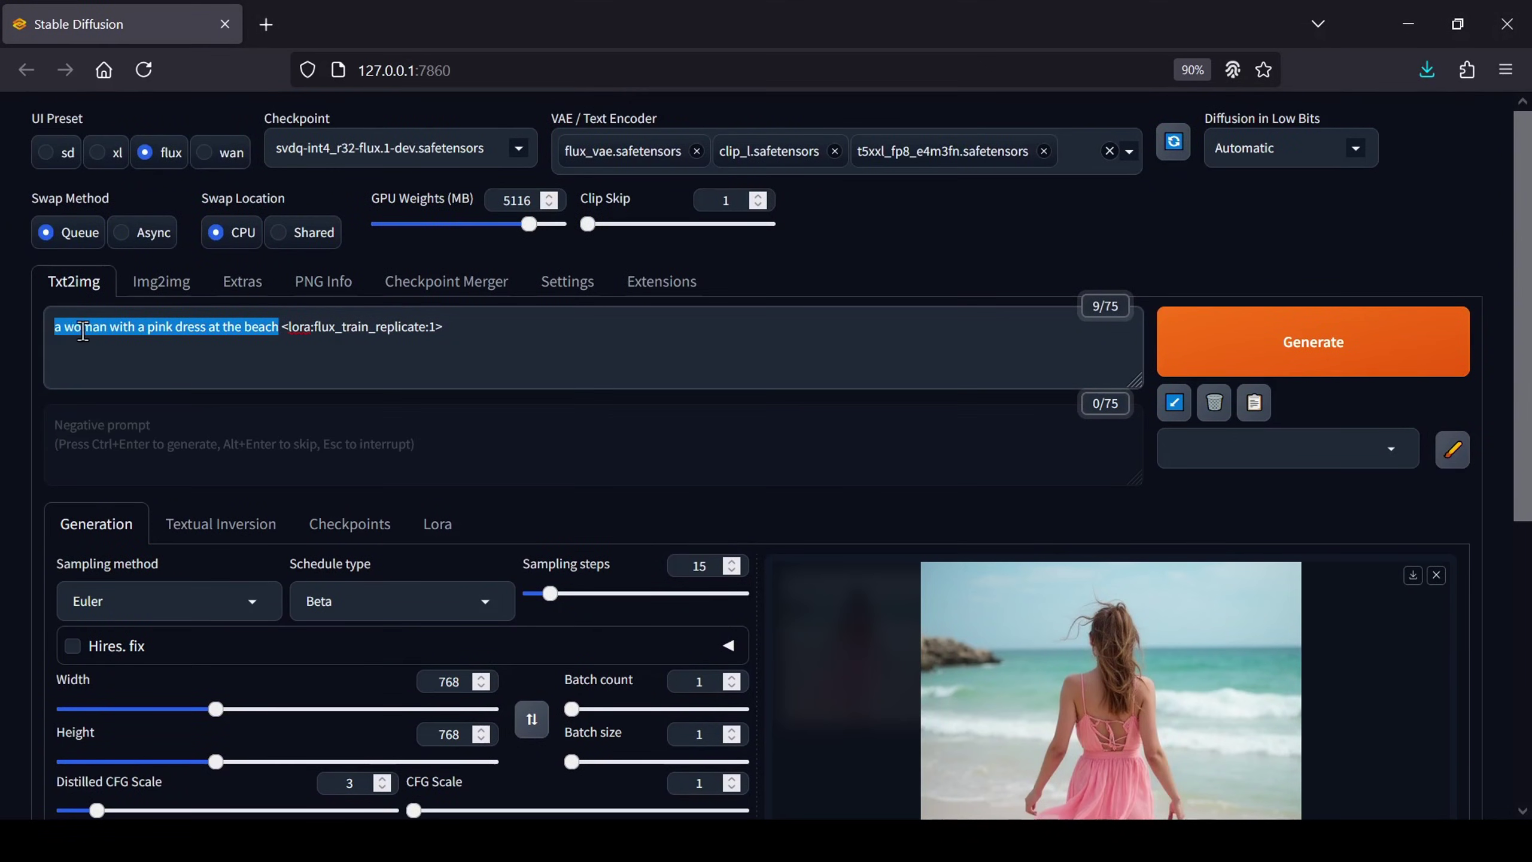
type("Create a photorealistic image of 3 super cute, adorable monkeys sitting in a banana boat across a huge wave of a wild ocean.")
scroll(742, 435, "down", 3)
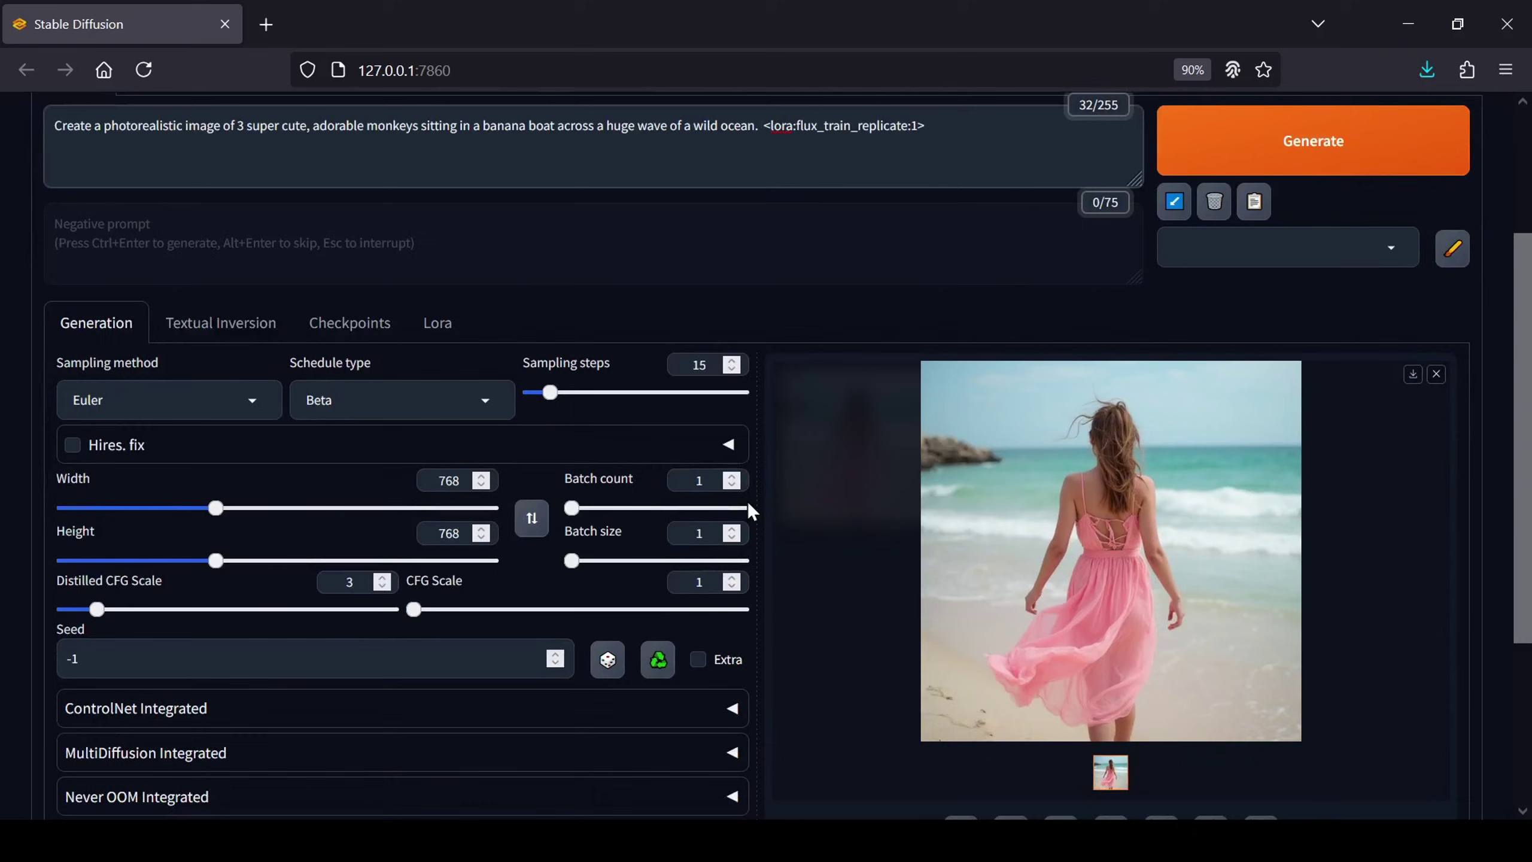
scroll(747, 500, "up", 2)
Generate the 768×768 monkeys-on-banana-boat image and inspect it full size
left_click(1273, 248)
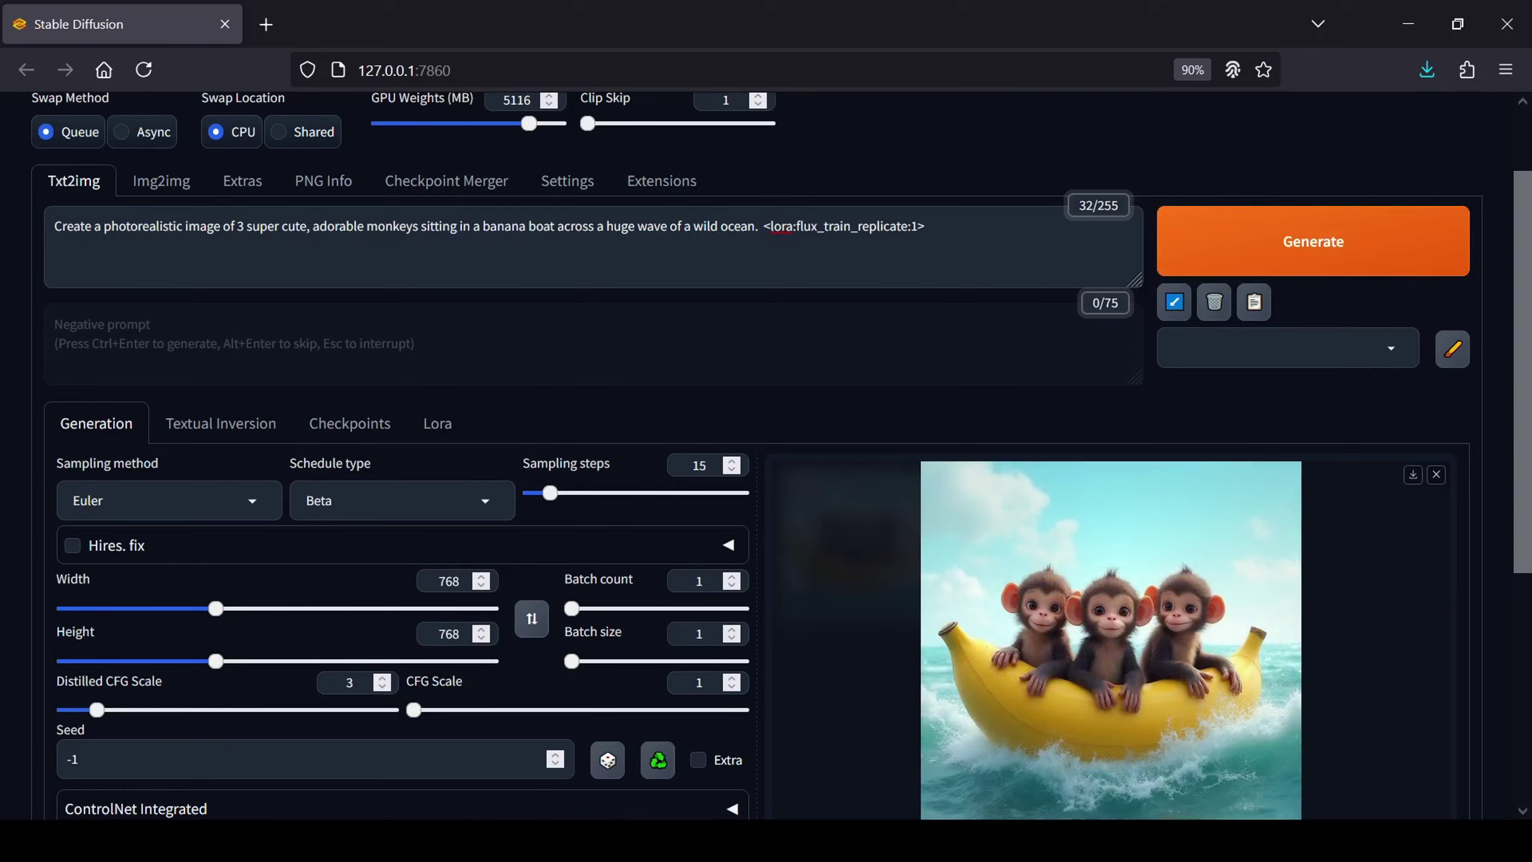
scroll(1493, 460, "down", 3)
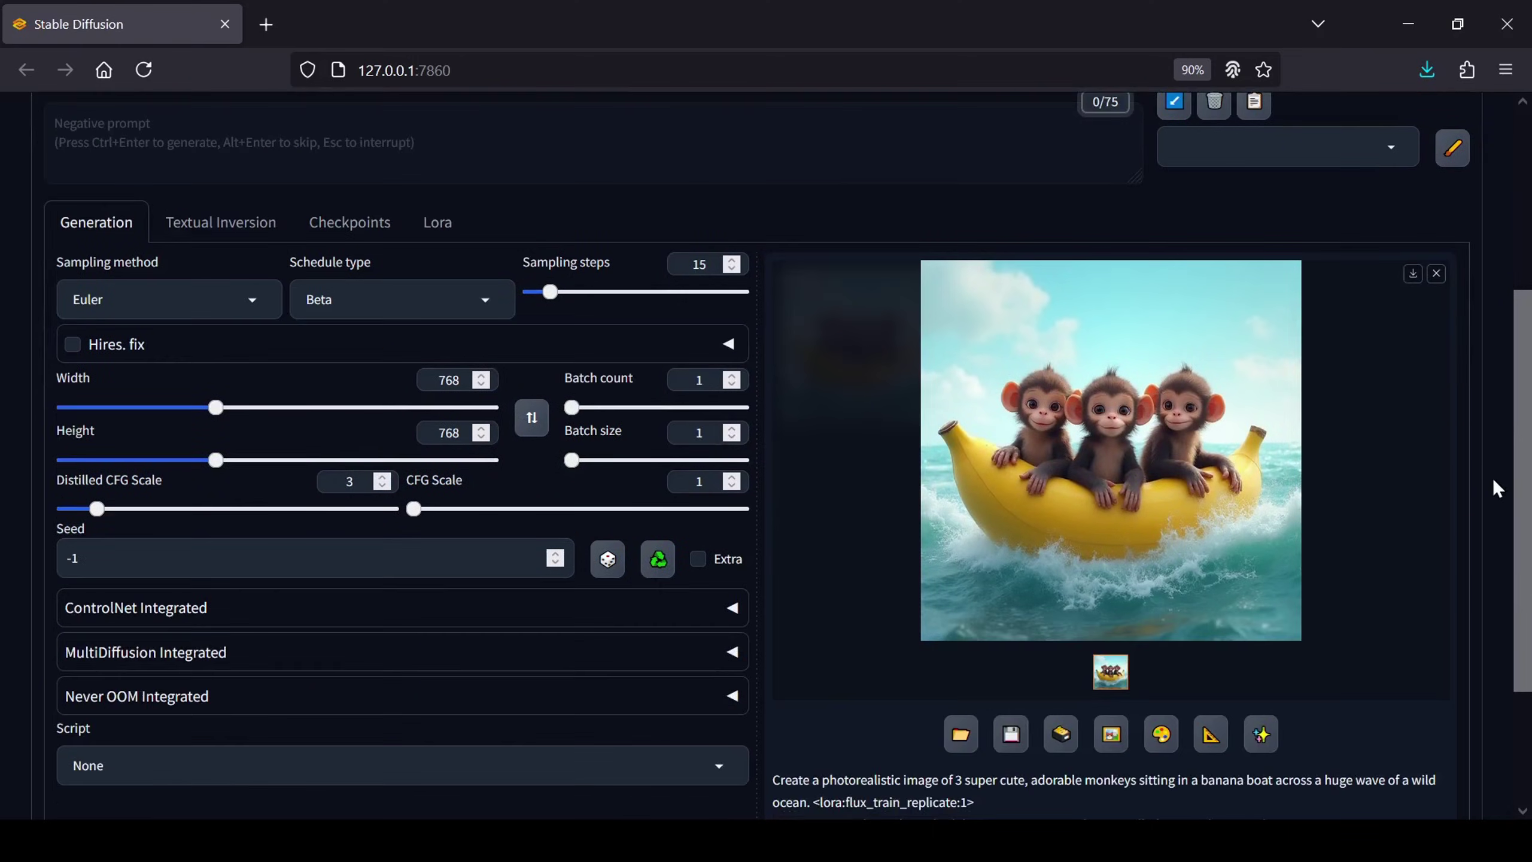
left_click(1247, 531)
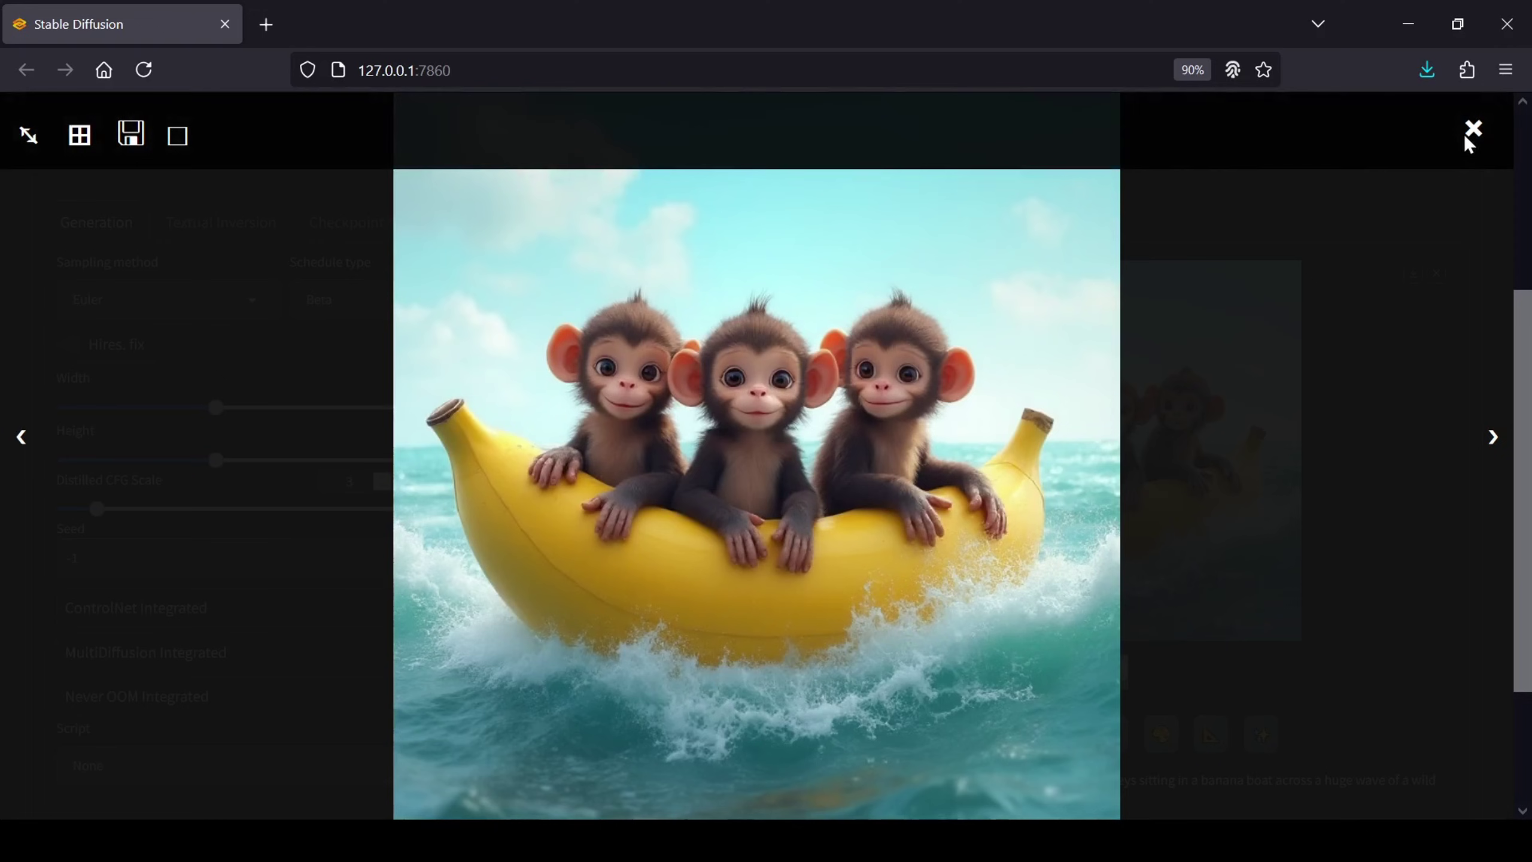
left_click(1473, 130)
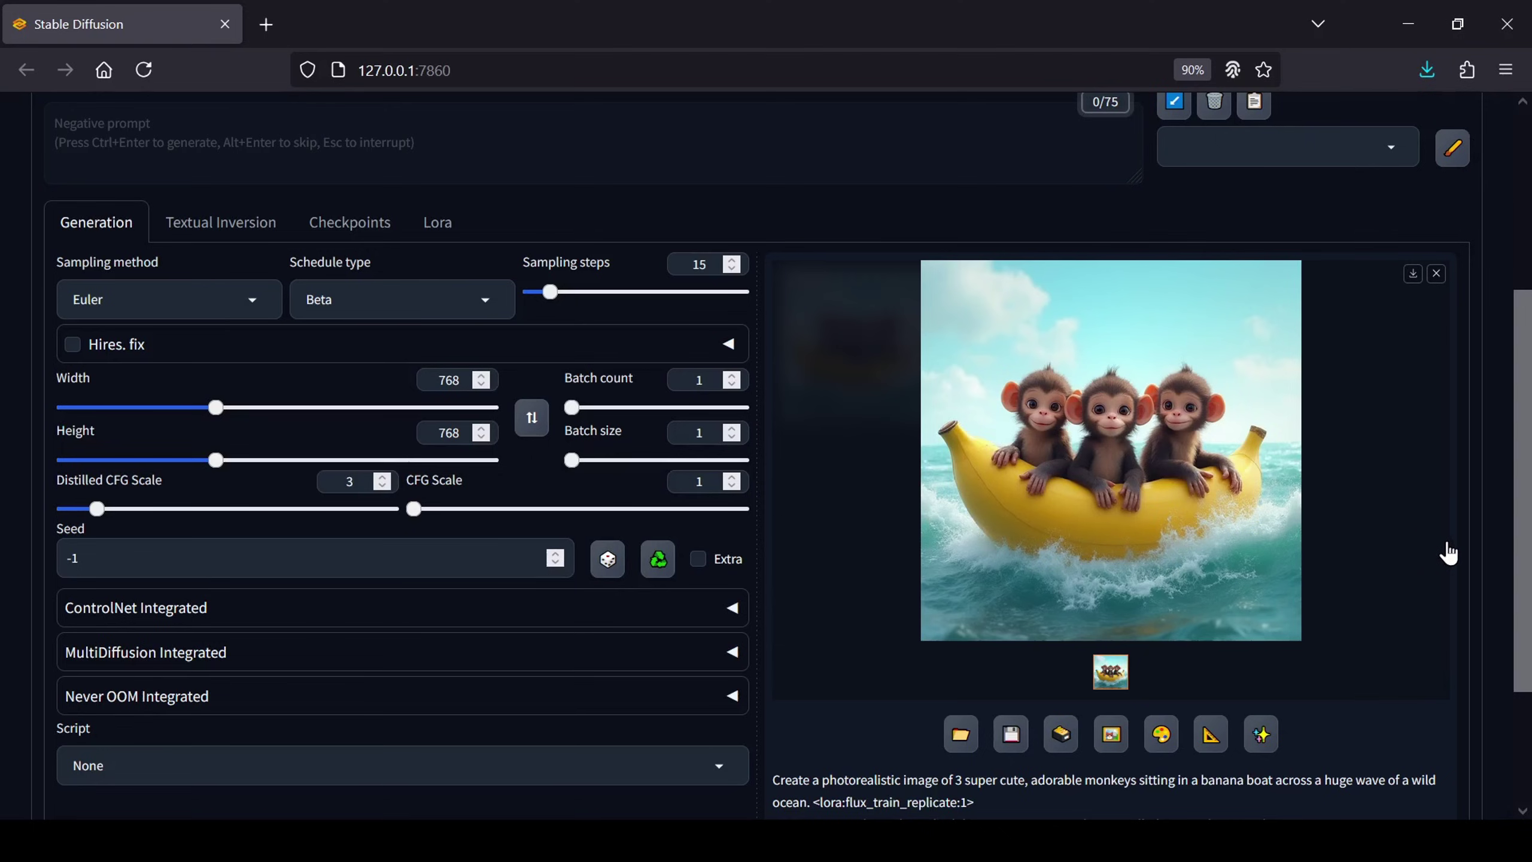
scroll(1446, 554, "up", 3)
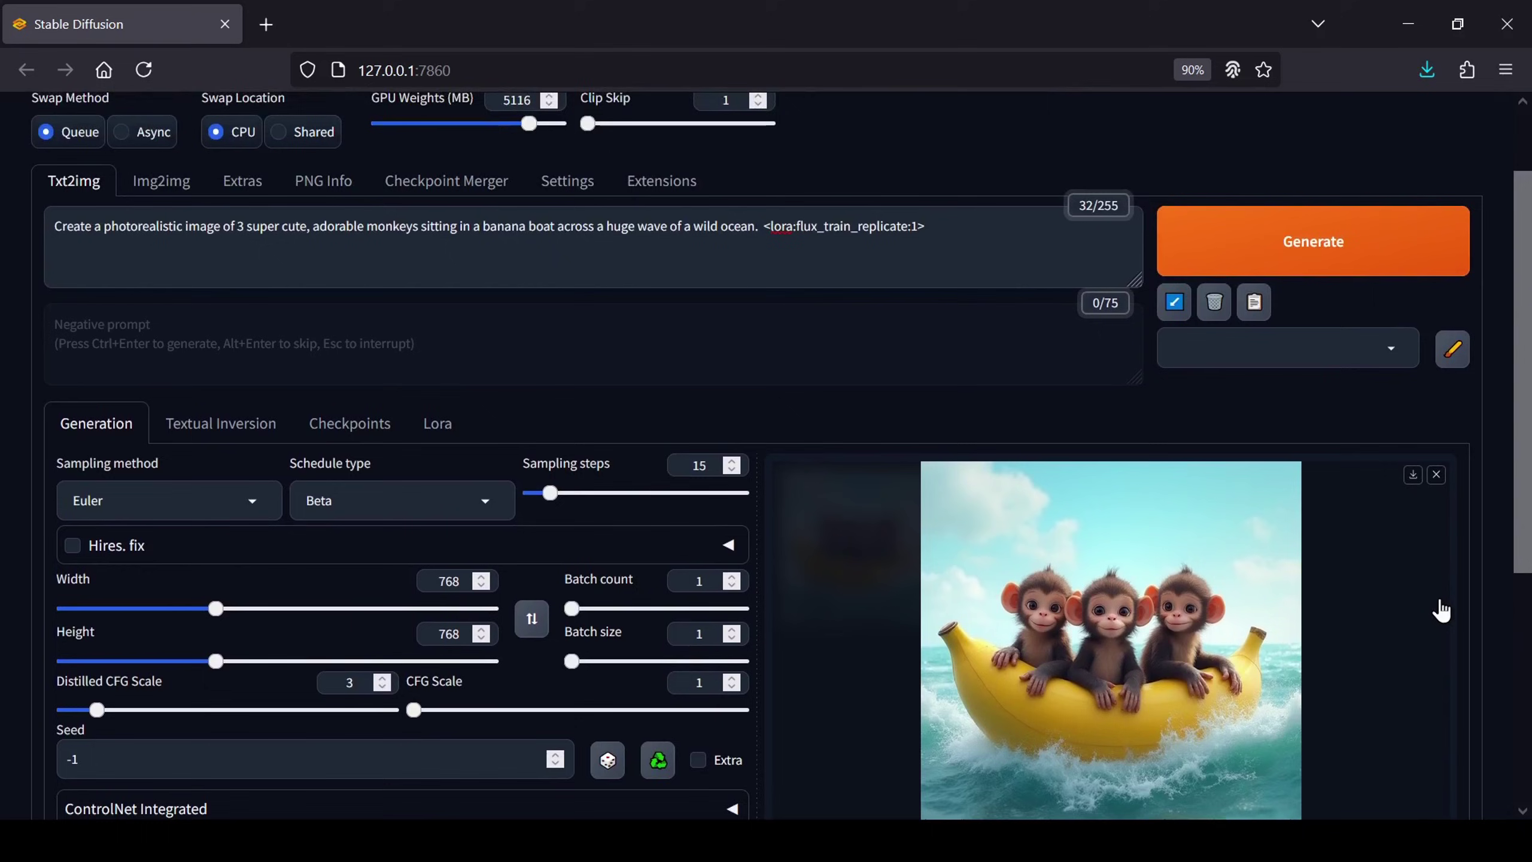
scroll(1442, 609, "up", 2)
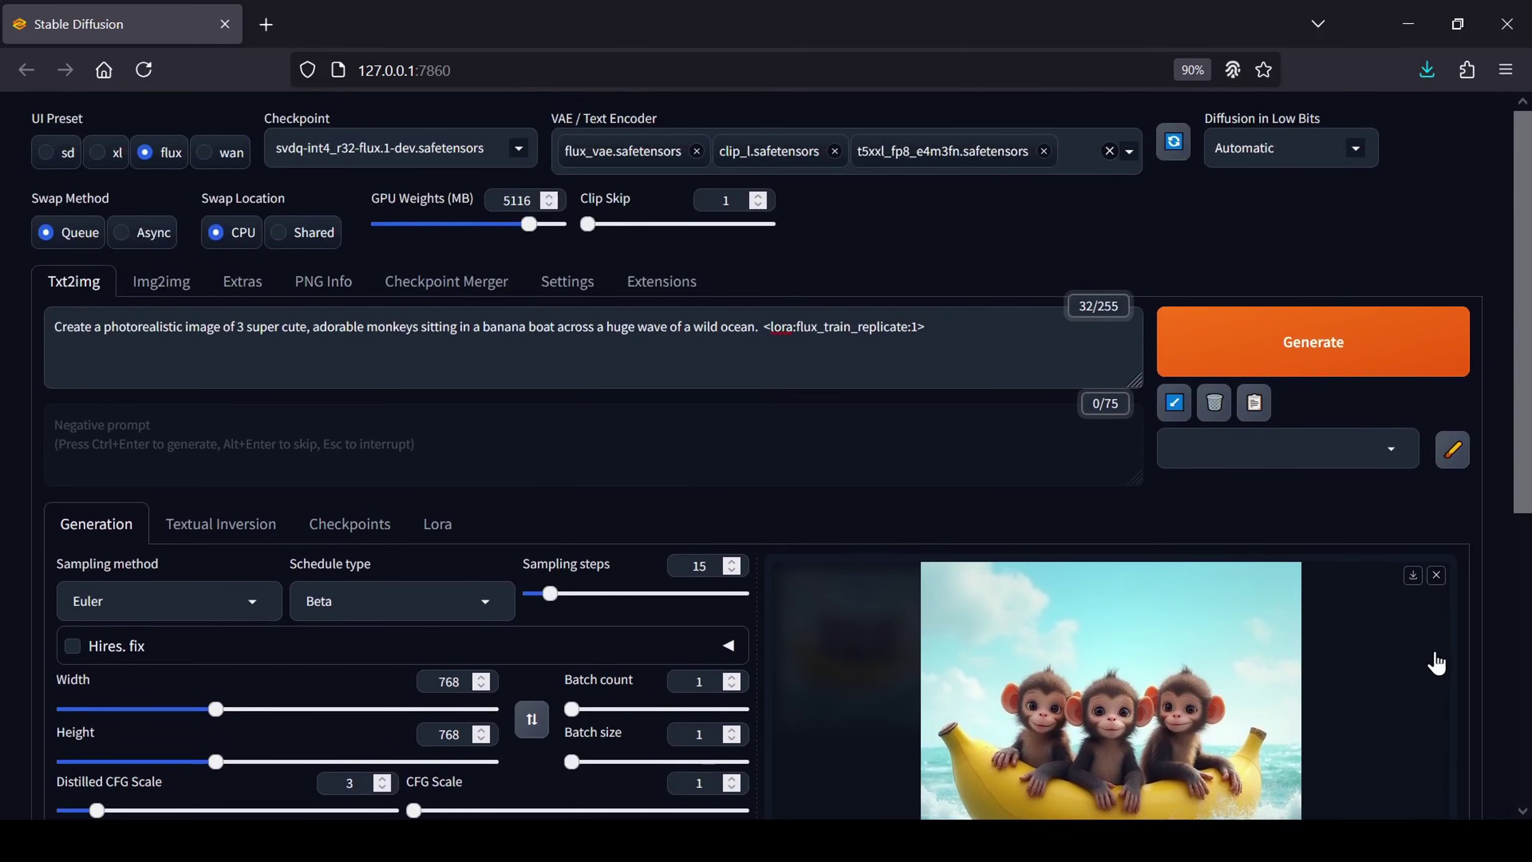